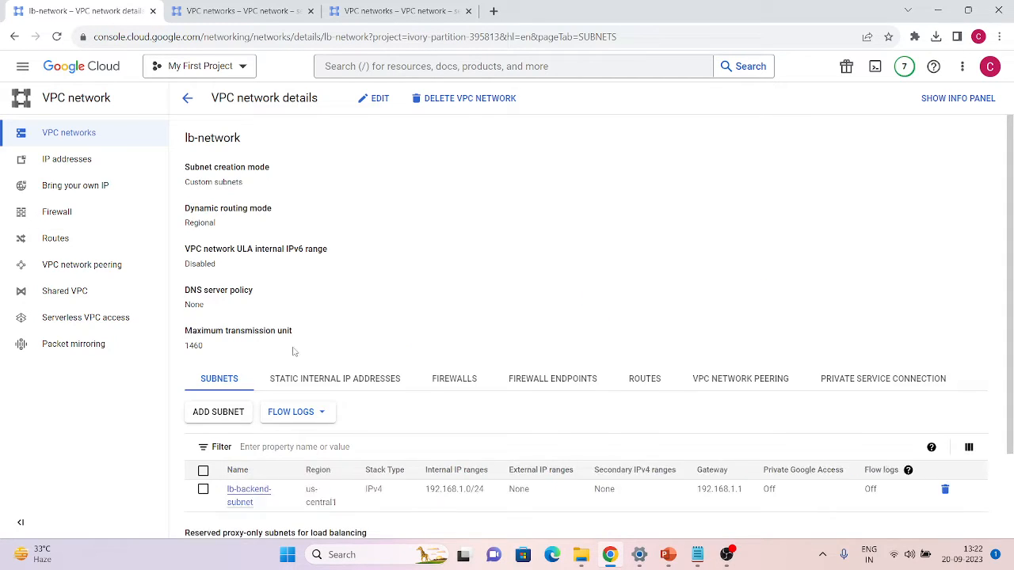
Review the subnet of lb-network in the host project, including its internal IP range
scroll(420, 360, down, 3)
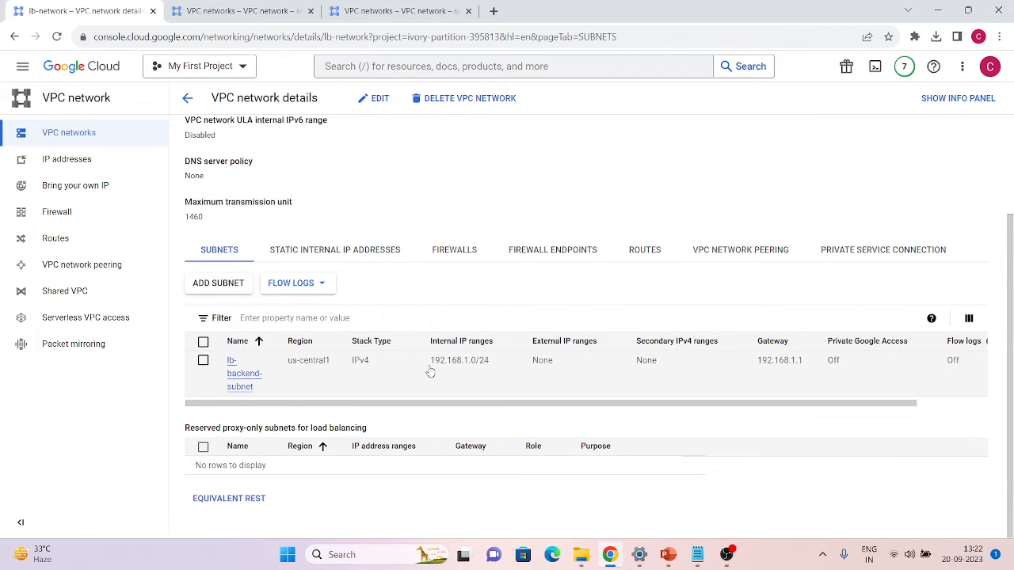
drag(429, 369, 504, 372)
click(276, 396)
scroll(418, 251, up, 2)
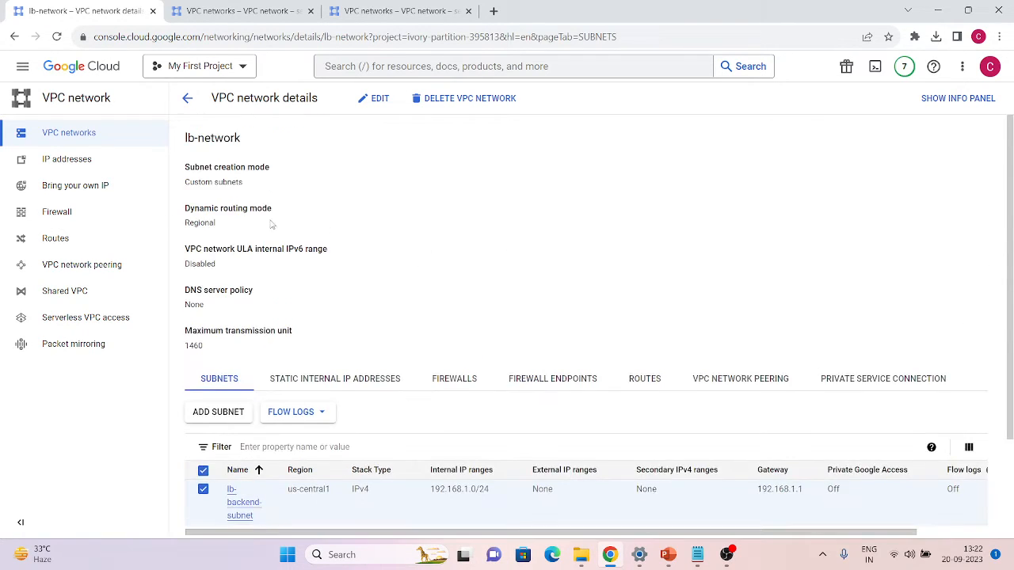
Review the projects attached to the host's Shared VPC, and list all subnets without the individual-permissions filter through the last page
click(58, 293)
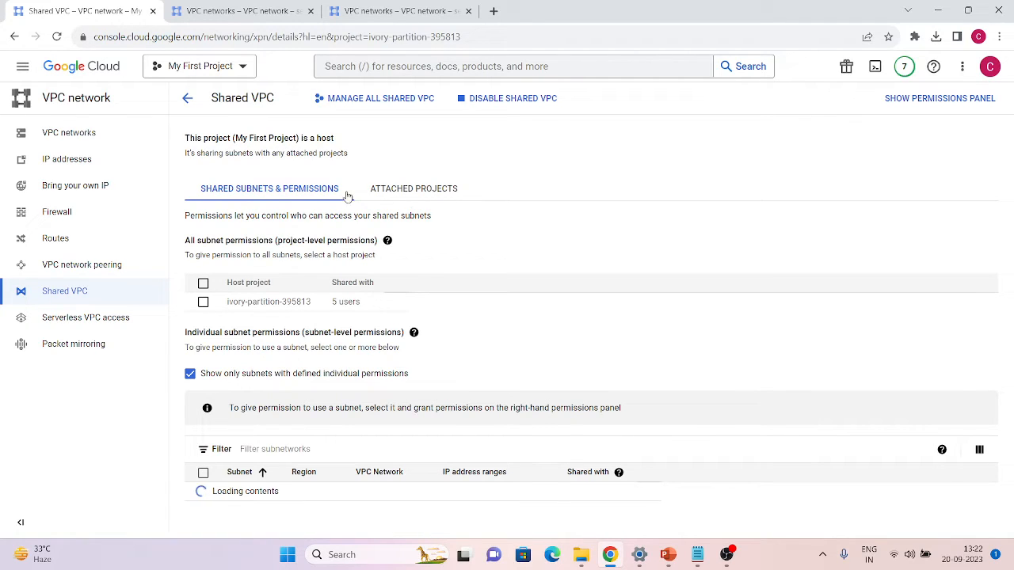
click(429, 192)
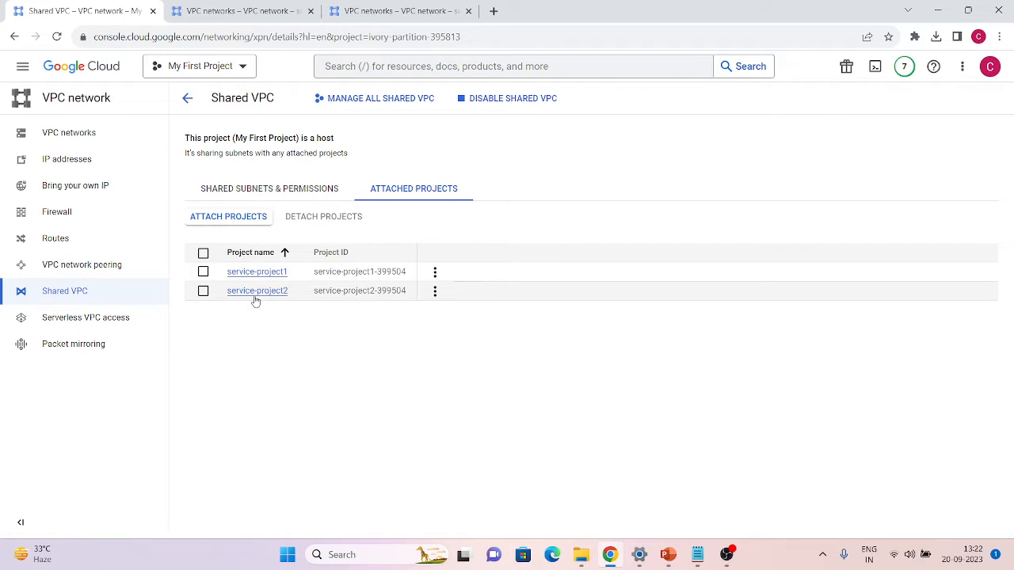
click(267, 200)
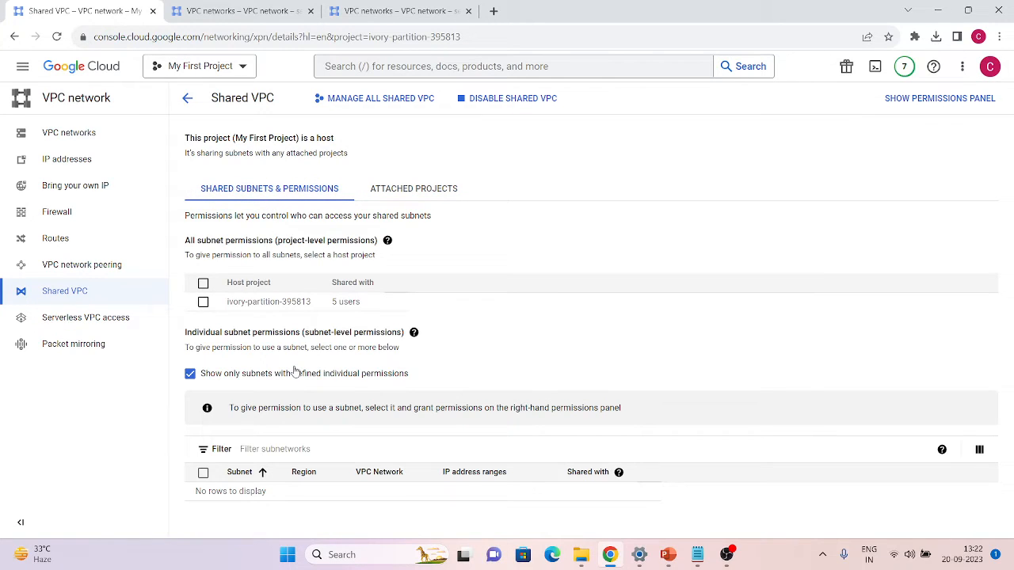
click(295, 373)
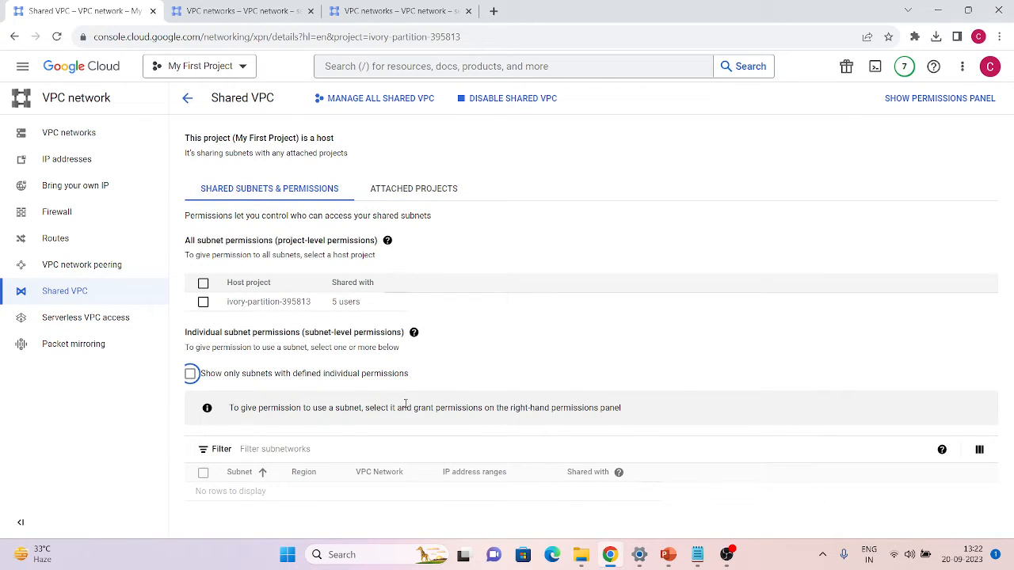
scroll(408, 427, down, 7)
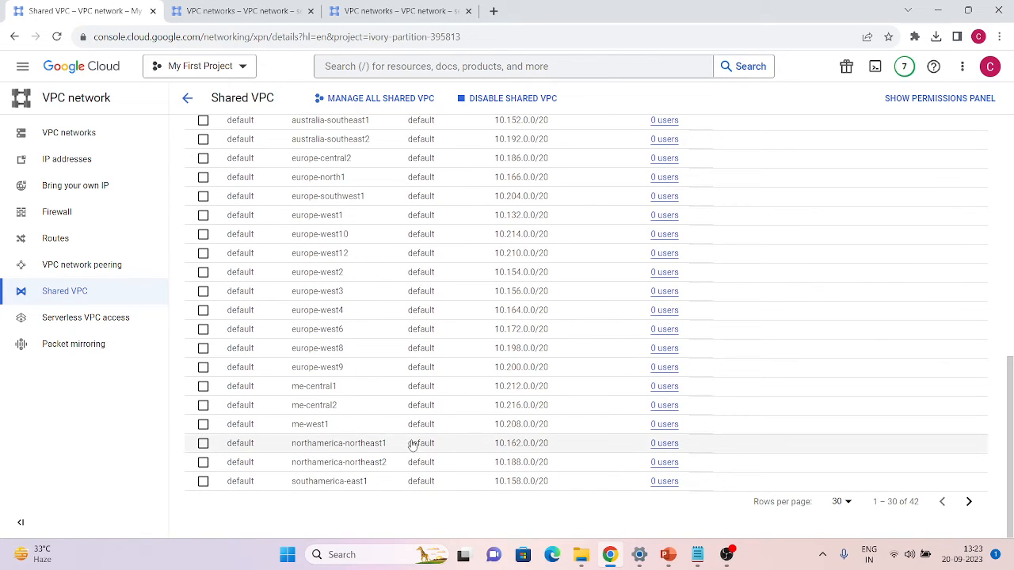
click(967, 501)
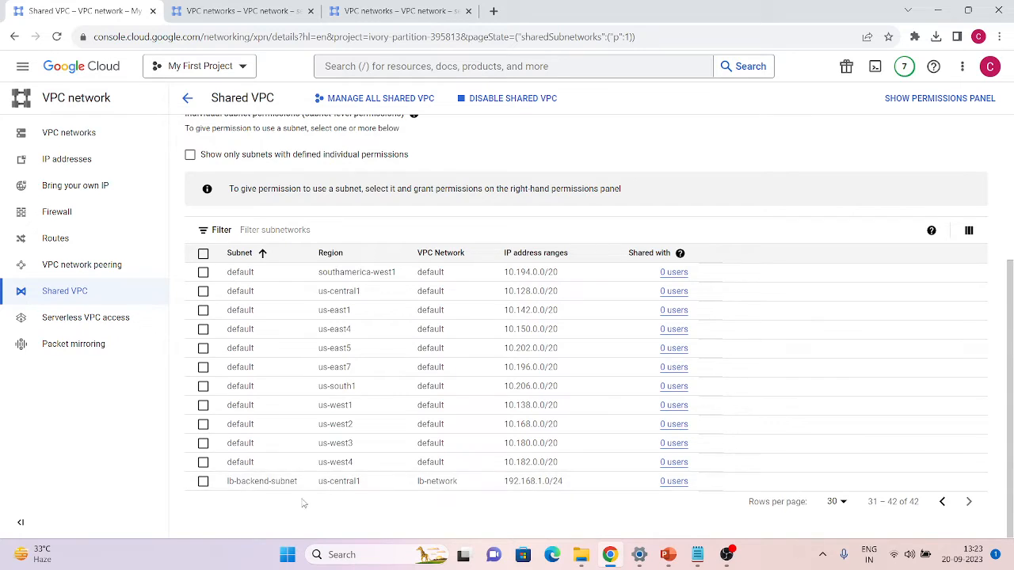
Refresh the VPC networks of service-project1 and view the subnets shared to that project
click(188, 7)
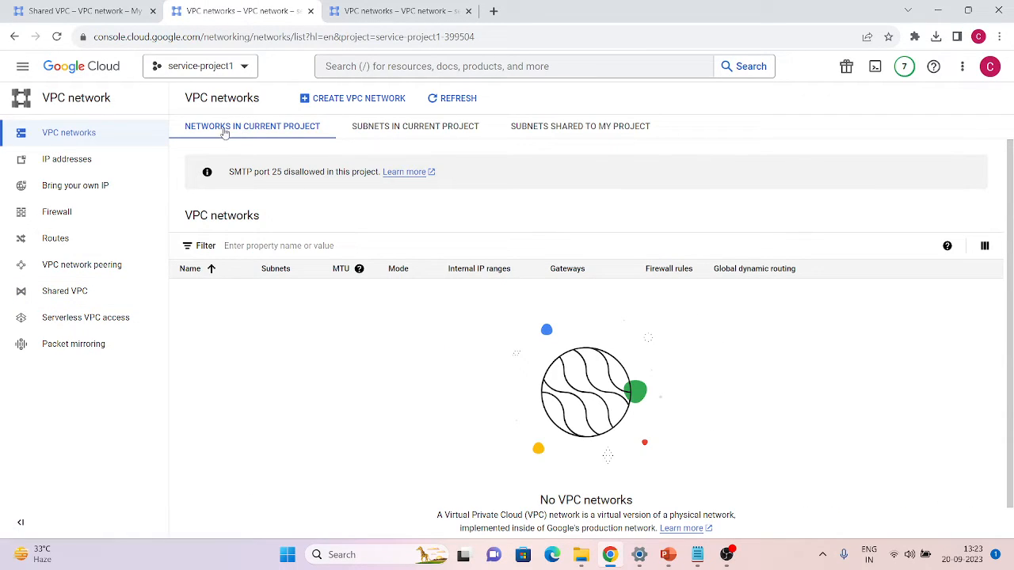
click(452, 99)
click(379, 127)
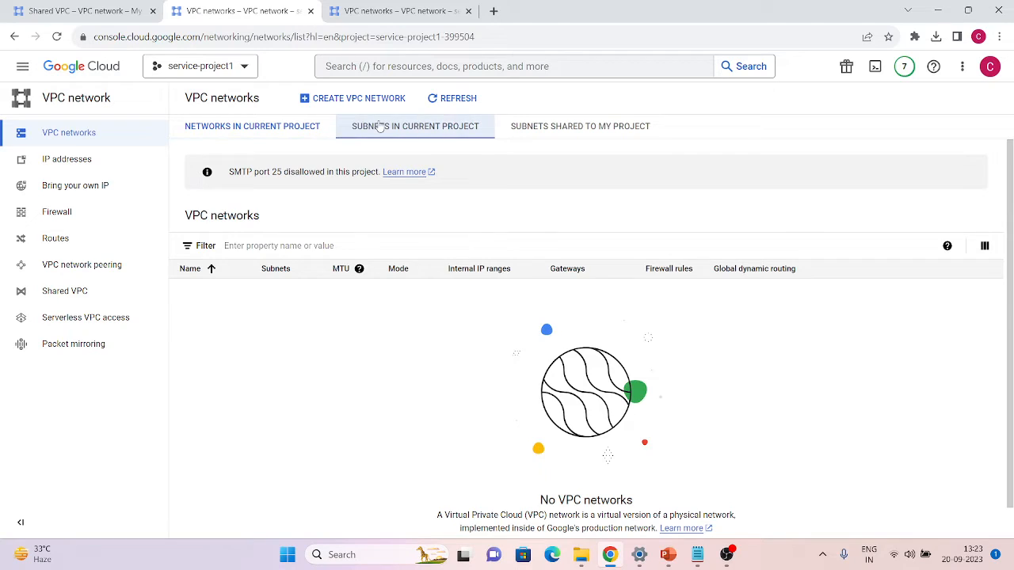
click(543, 129)
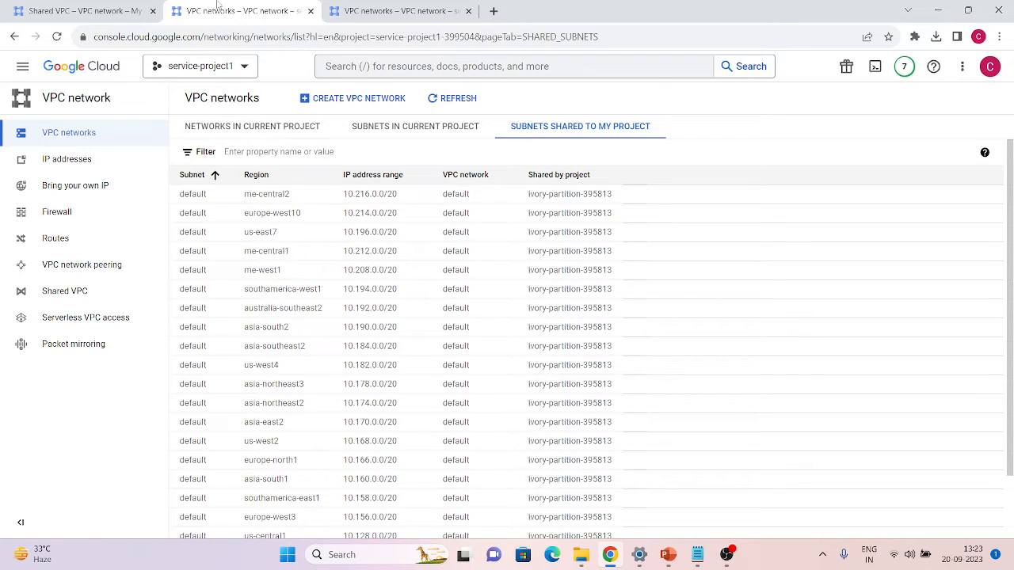
Compare with the host's subnet list and find lb-backend-subnet and its VPC network on the last page of service-project1's shared subnets
click(63, 10)
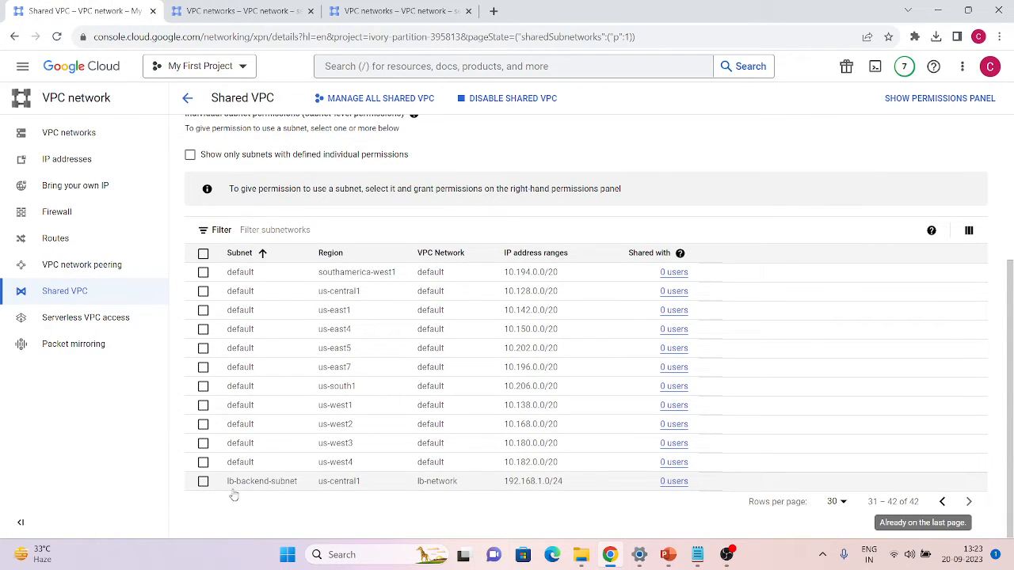
click(456, 8)
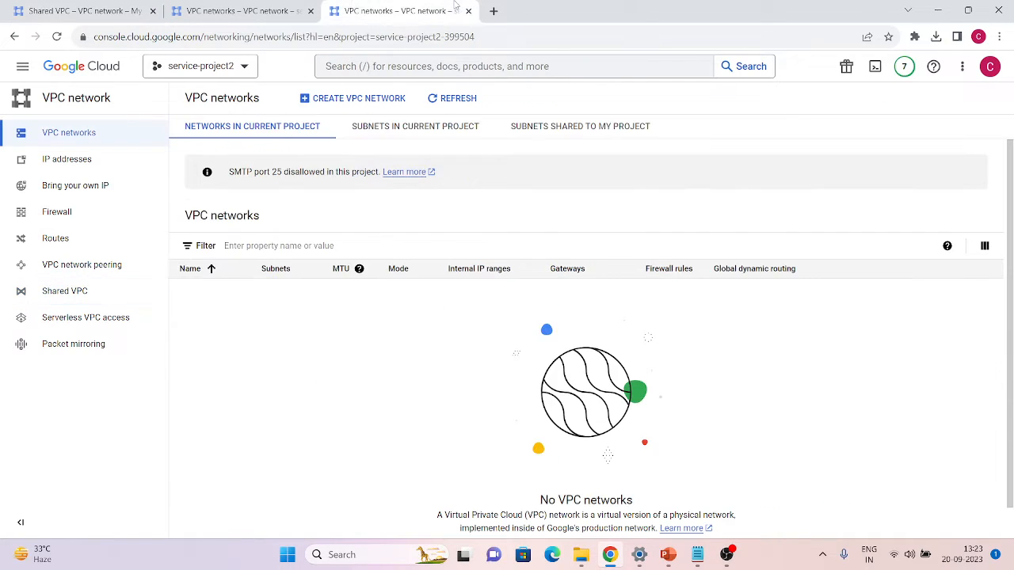
click(261, 8)
scroll(360, 313, down, 2)
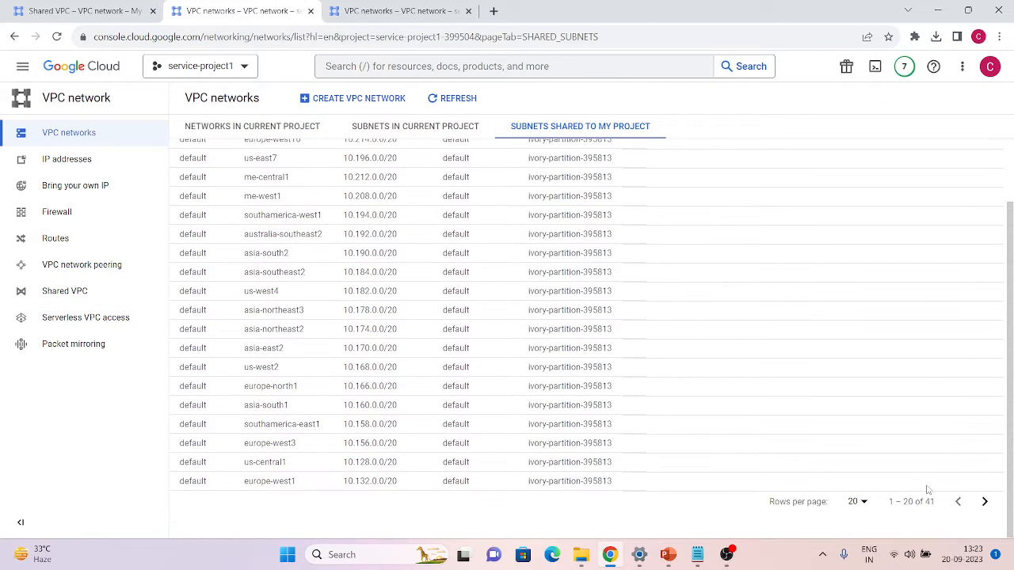
click(985, 501)
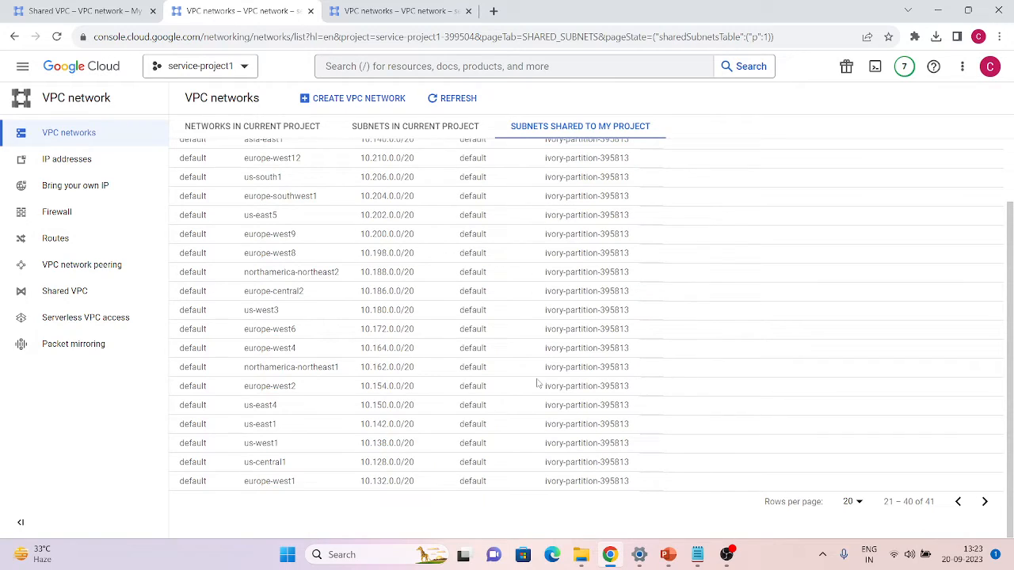
click(985, 501)
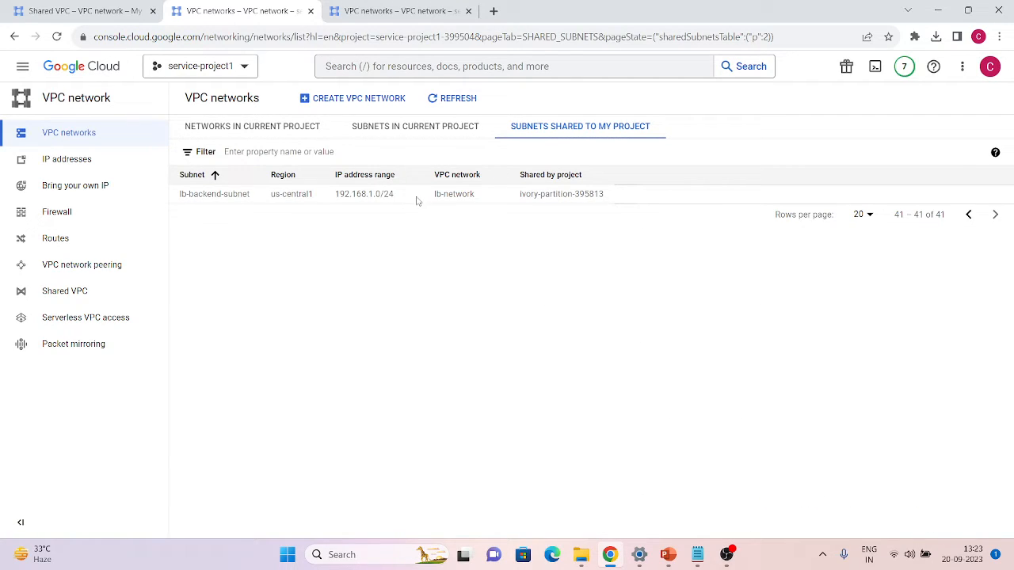
drag(433, 200, 479, 199)
View the host project's VPC networks list and compare it with the lb-network subnet shared to service-project1
click(92, 11)
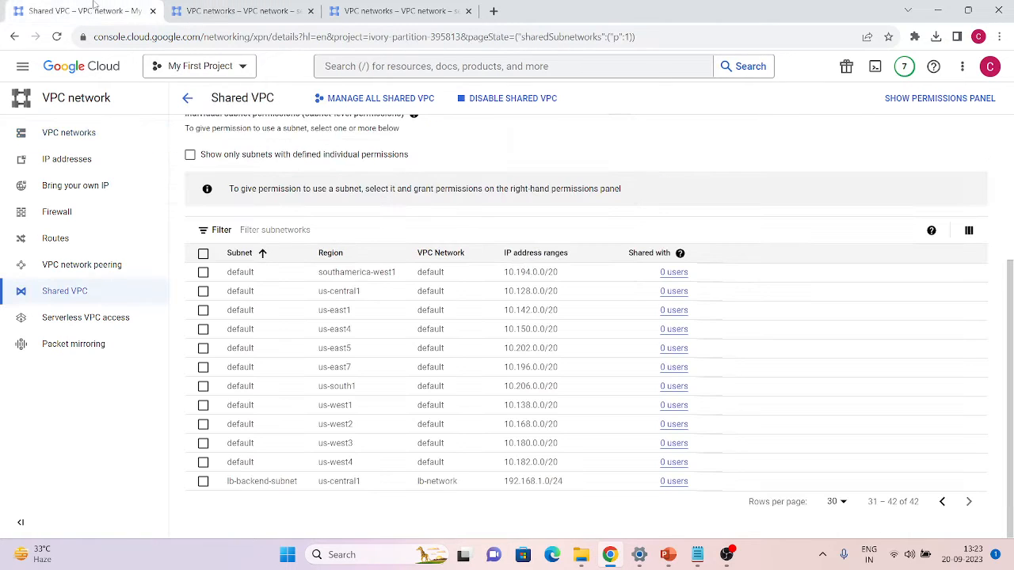
scroll(245, 206, up, 3)
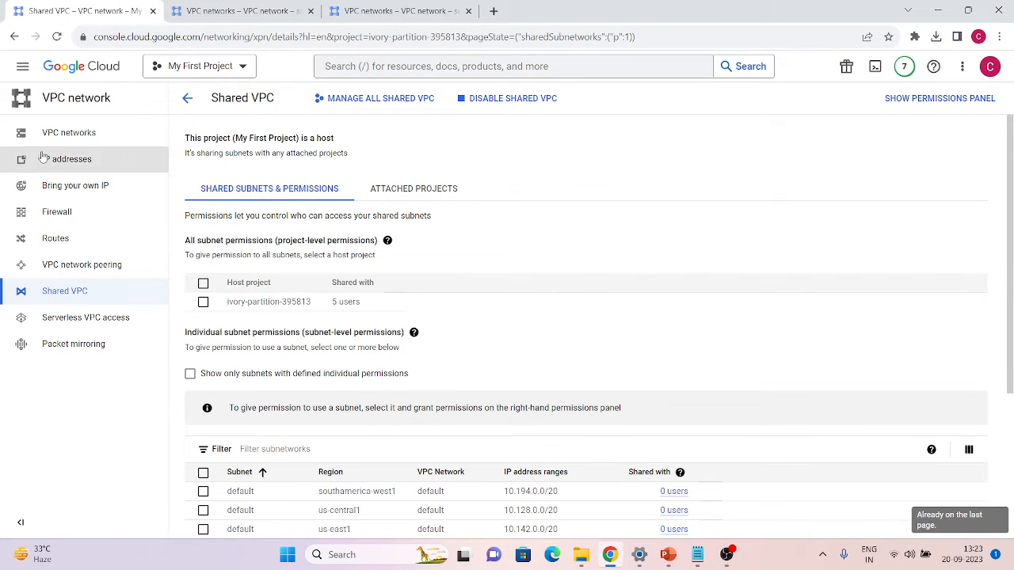
click(59, 132)
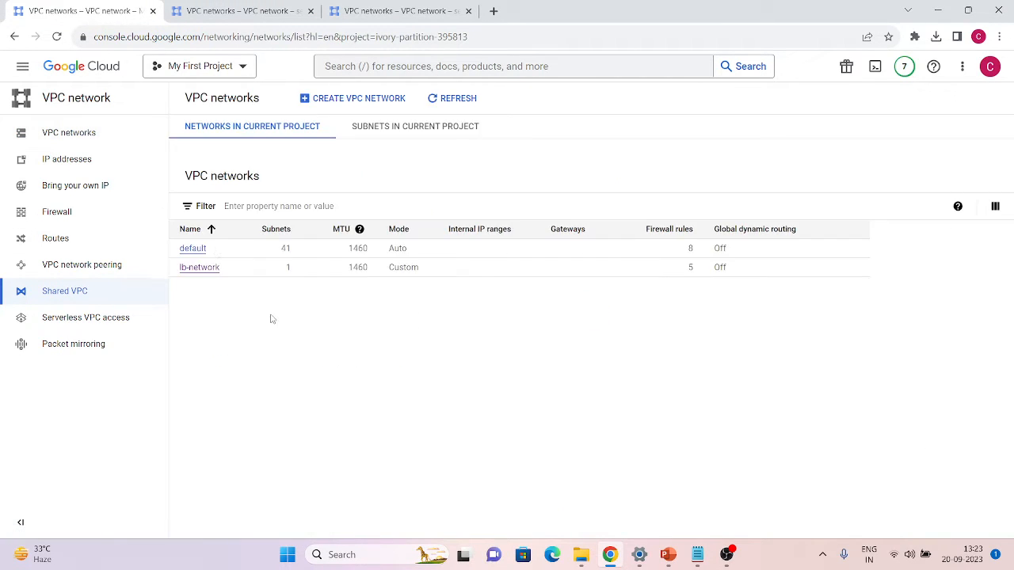
click(268, 7)
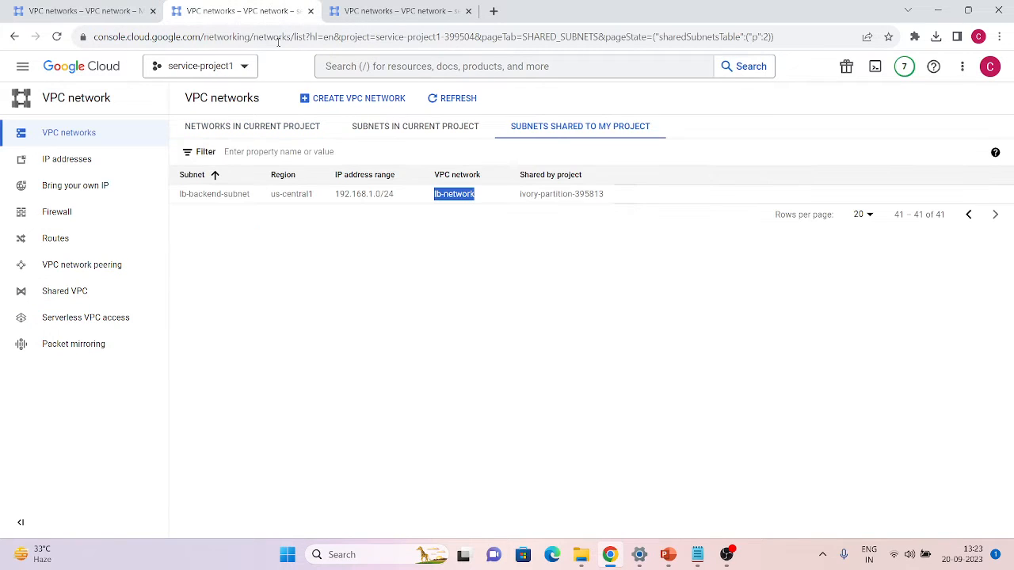
click(365, 286)
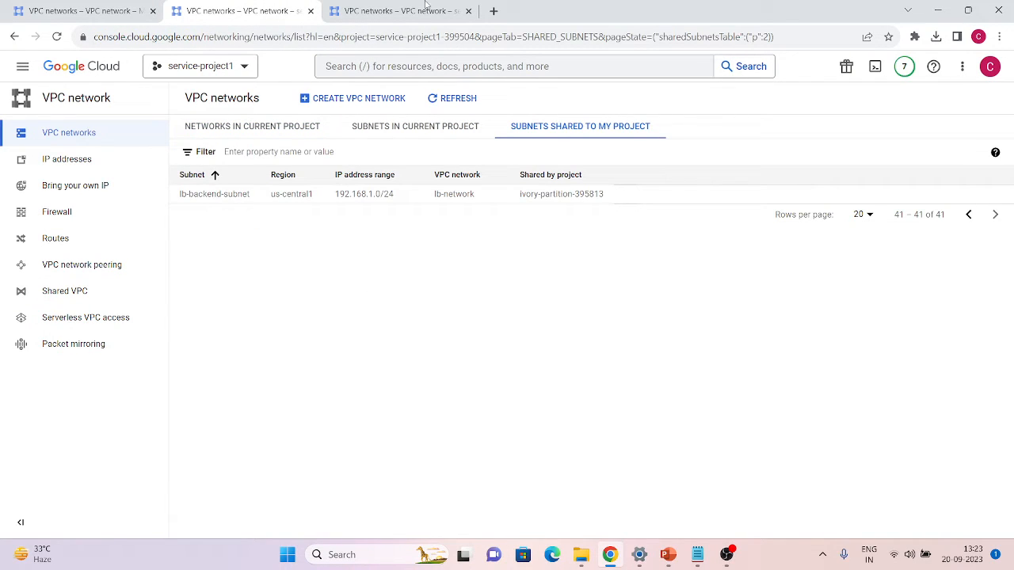
Check service-project2 for subnets shared to it and for networks of its own
click(426, 5)
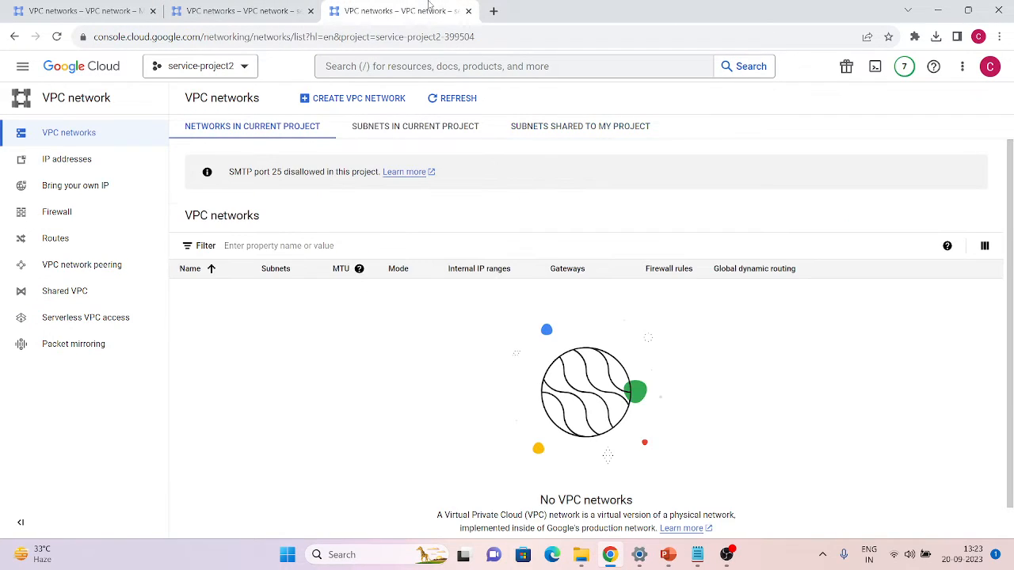
click(545, 127)
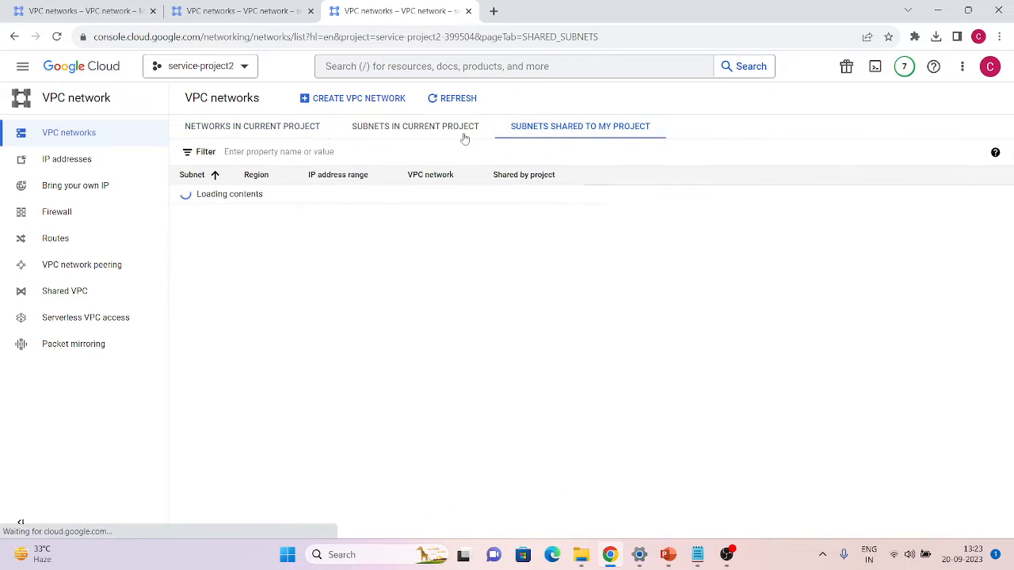
click(235, 128)
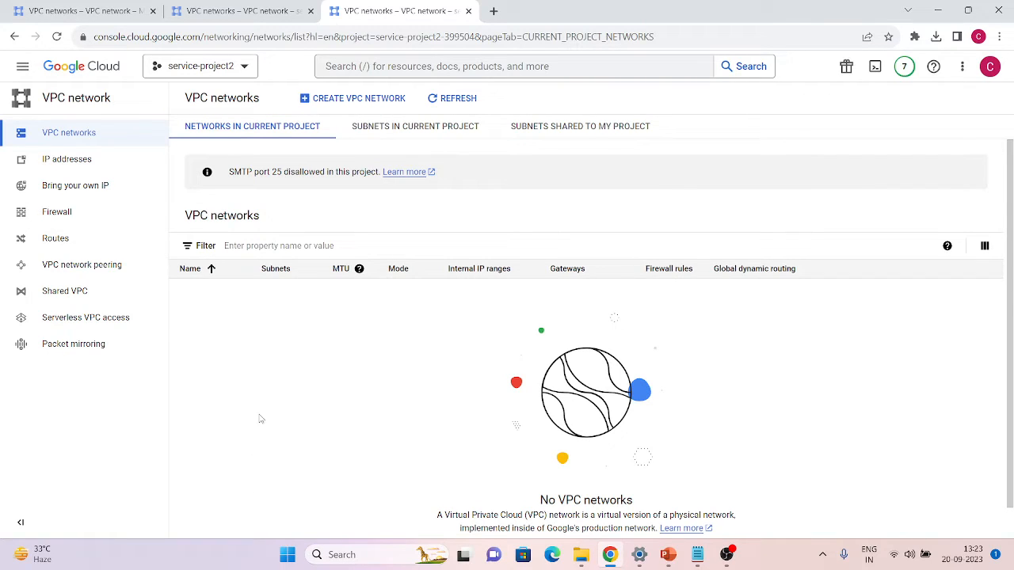
Compare the host project's VPC networks with the shared subnets and own networks of service-project1
click(242, 5)
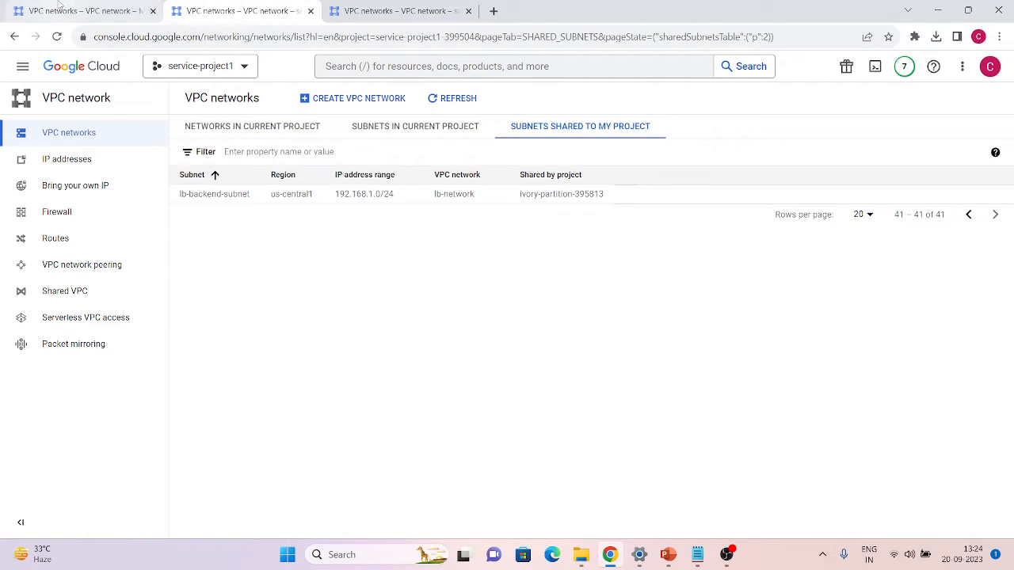
click(57, 6)
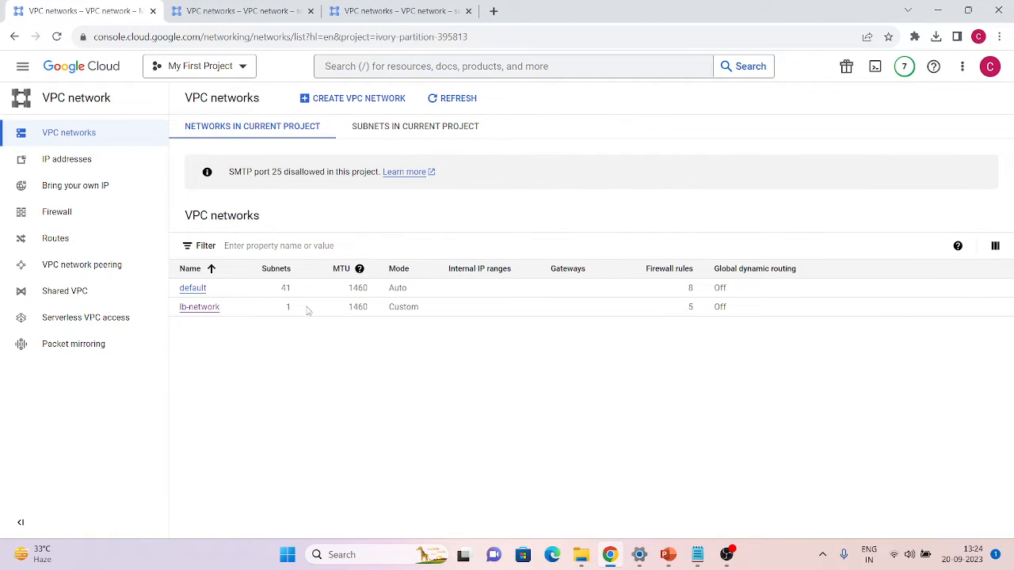
click(234, 6)
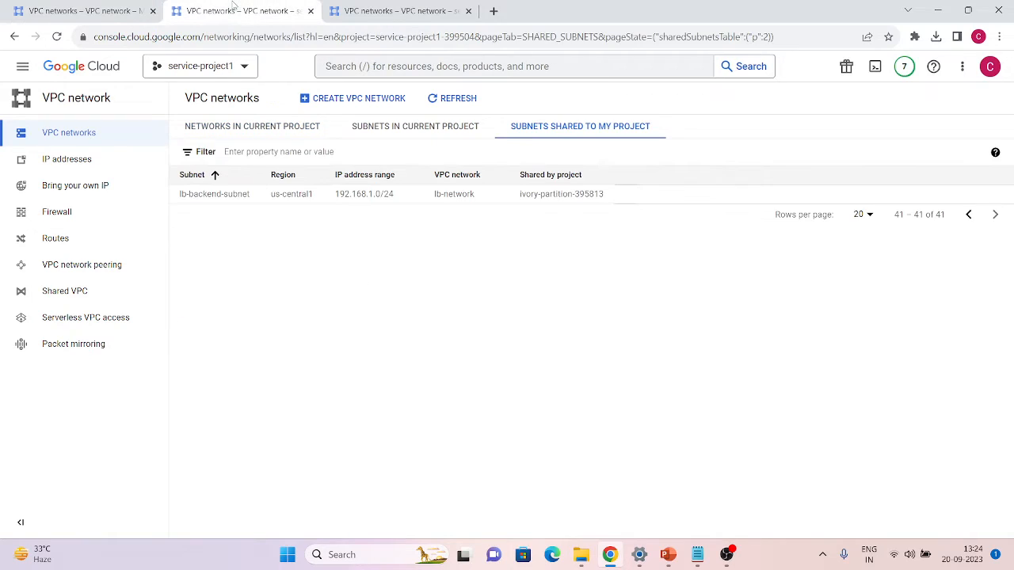
click(208, 130)
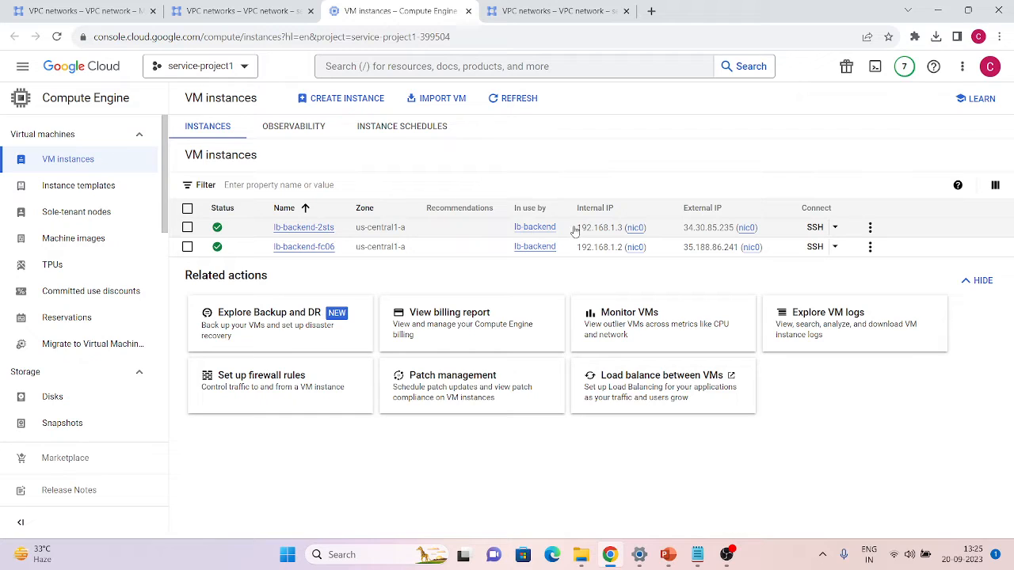
Compare the internal IP of VM lb-backend-2sts in service-project1 with the subnet range of the host project's lb-network
drag(575, 229, 617, 229)
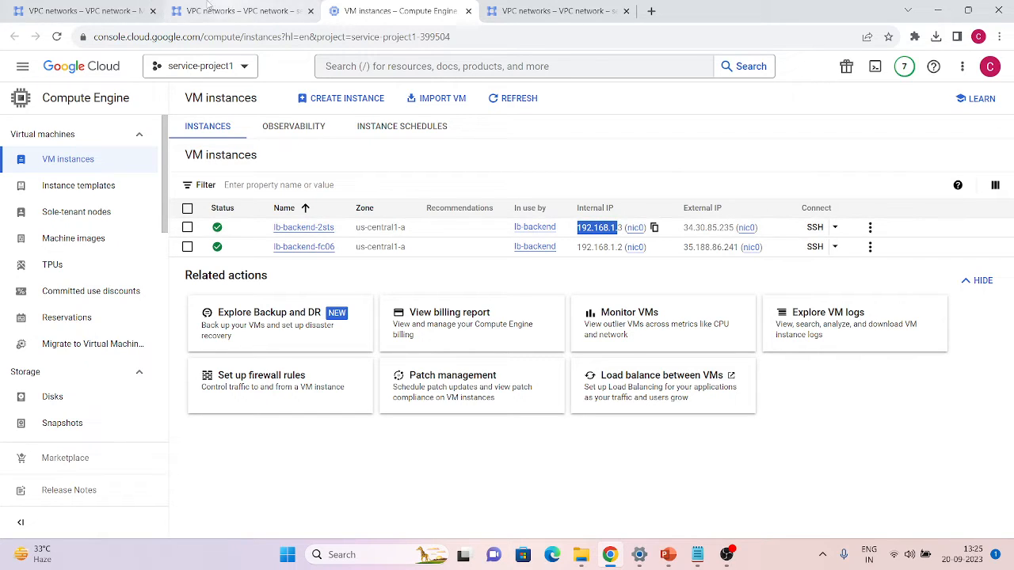
click(222, 10)
click(87, 10)
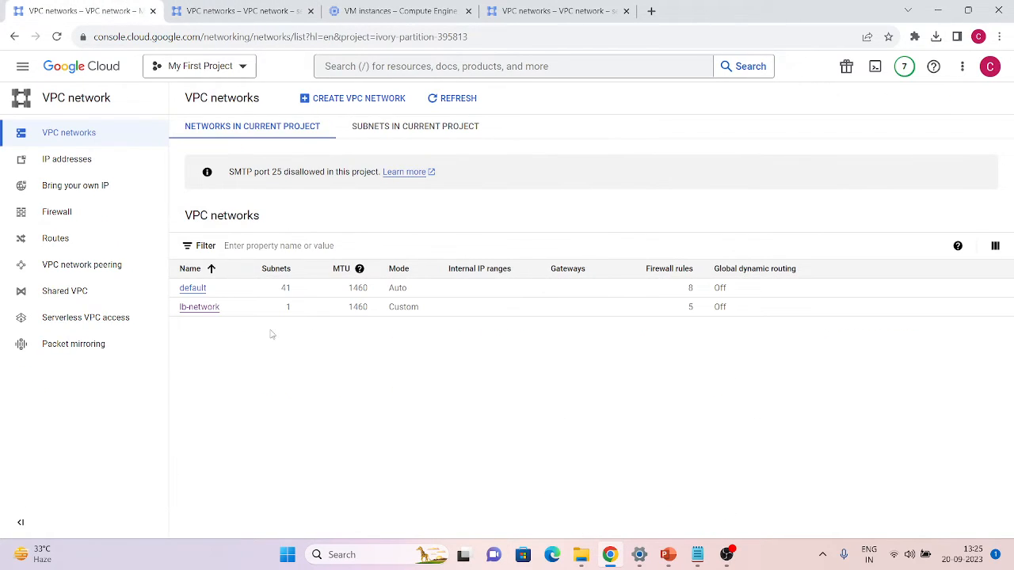
click(213, 311)
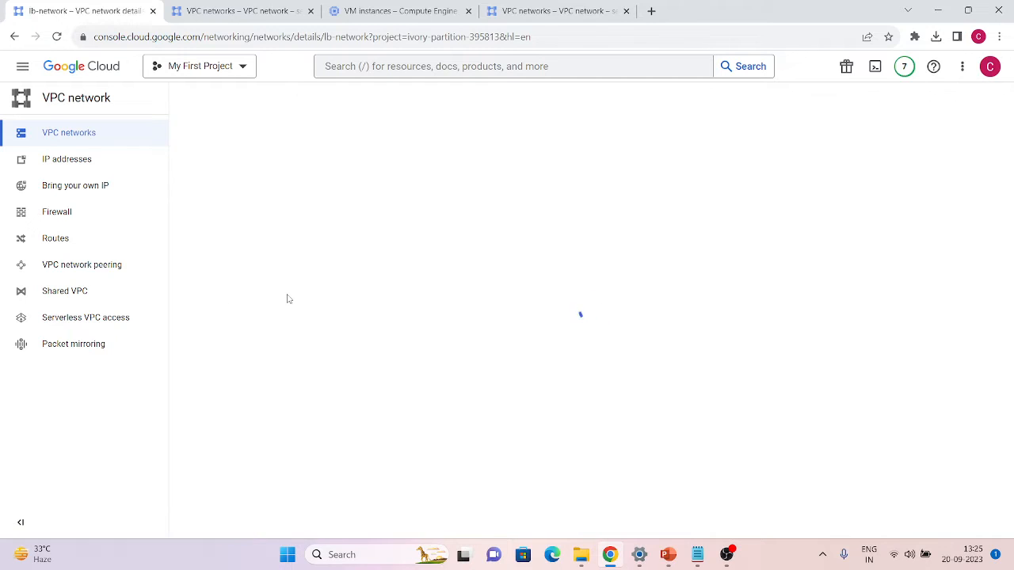
scroll(363, 355, down, 2)
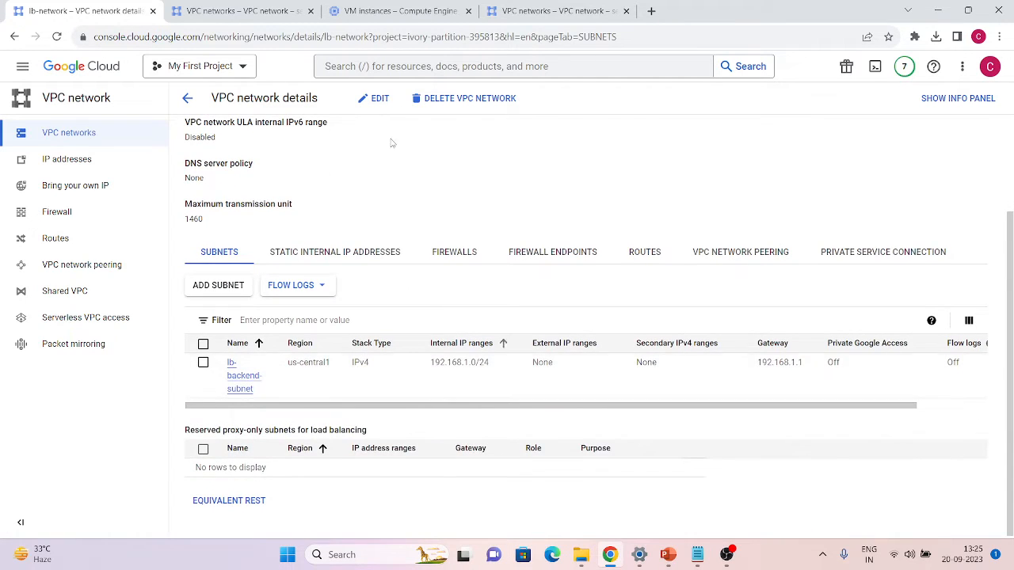
click(247, 10)
Open the details of VM lb-backend-2sts in service-project1 and examine the network and subnetwork of its network interface
click(361, 9)
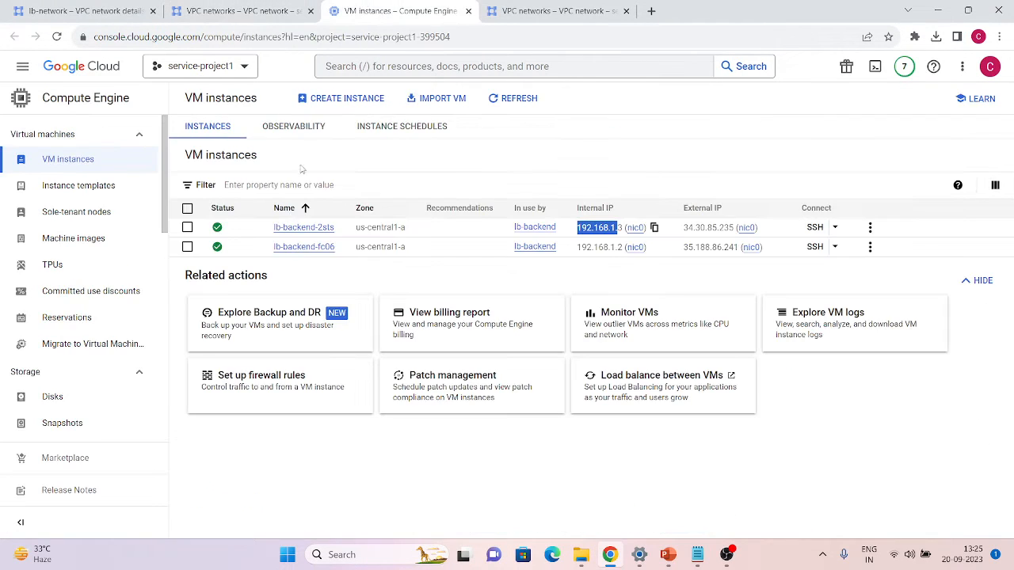
click(291, 230)
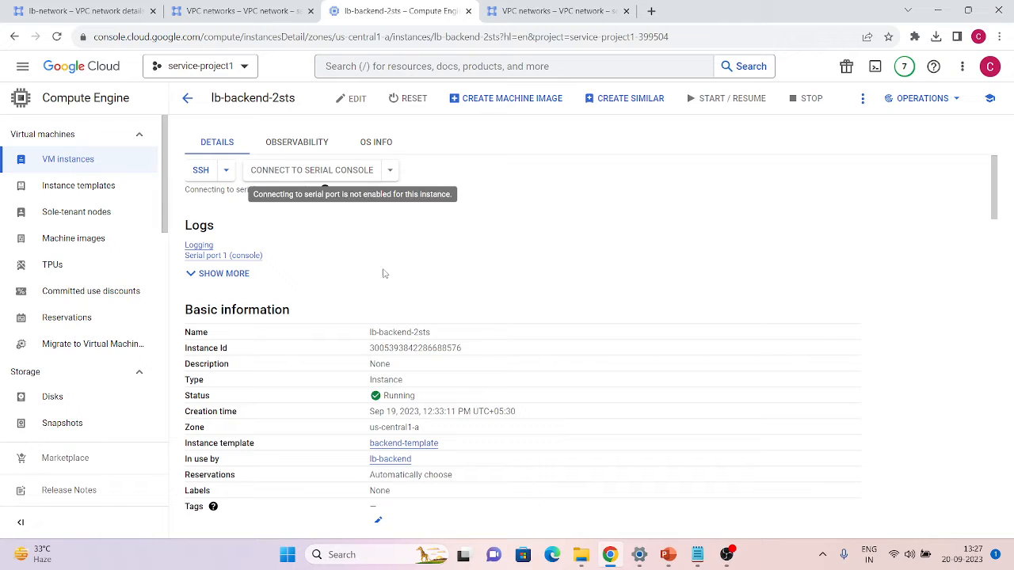
scroll(377, 318, down, 10)
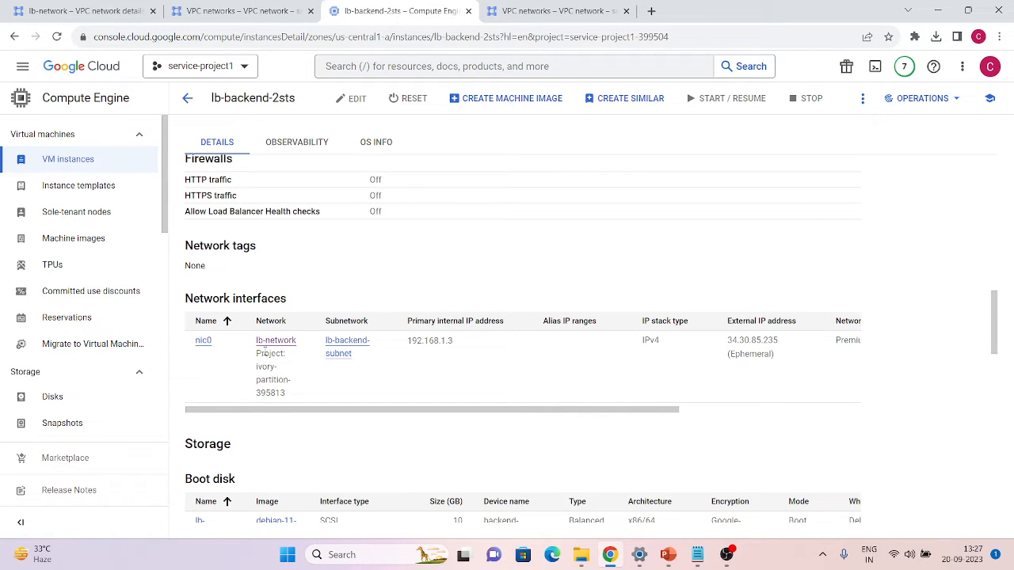
Examine the project that owns the VM's lb-network and the remaining properties of its nic0 network interface
drag(287, 399, 253, 373)
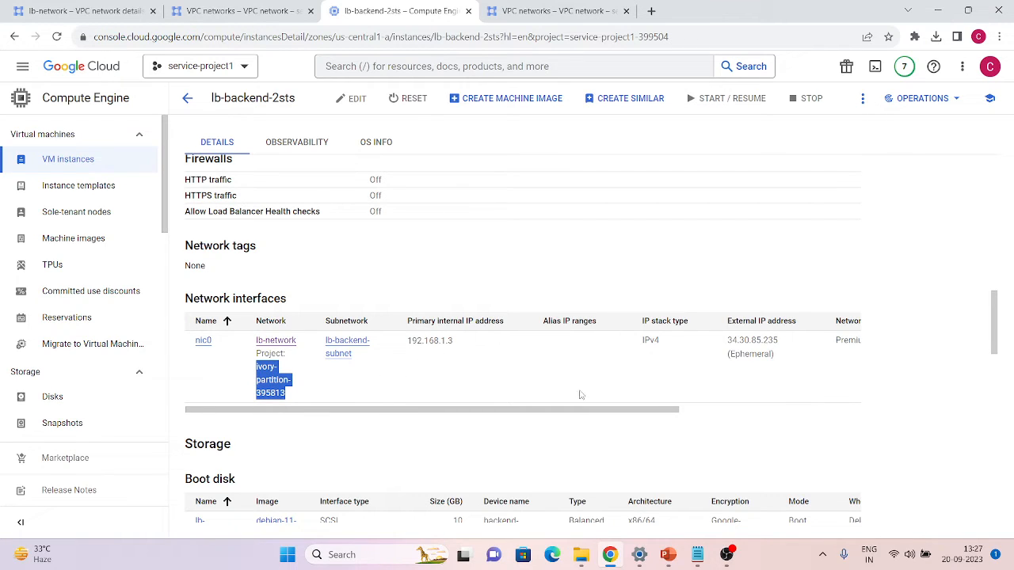
scroll(602, 394, right, 5)
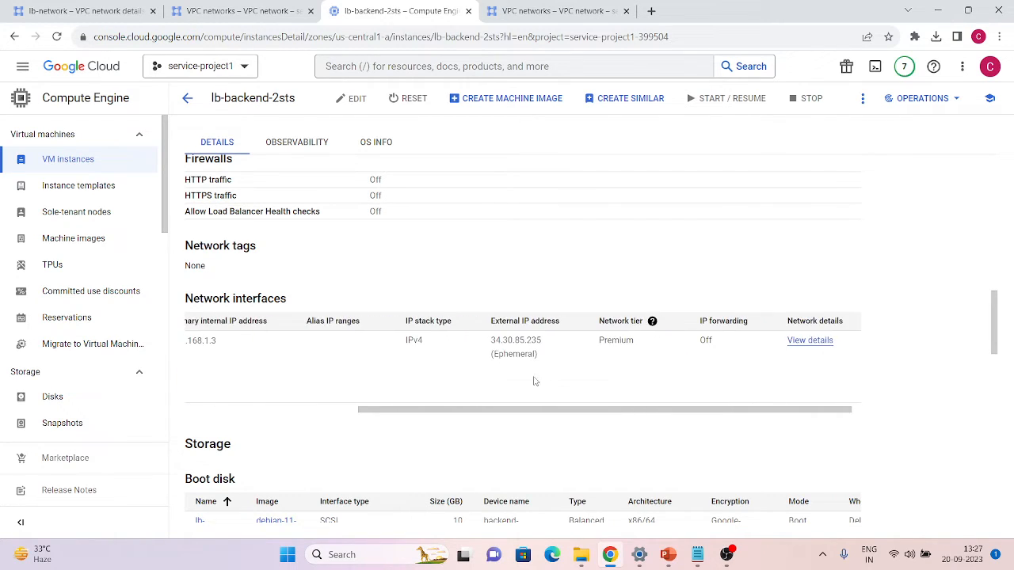
scroll(534, 381, left, 5)
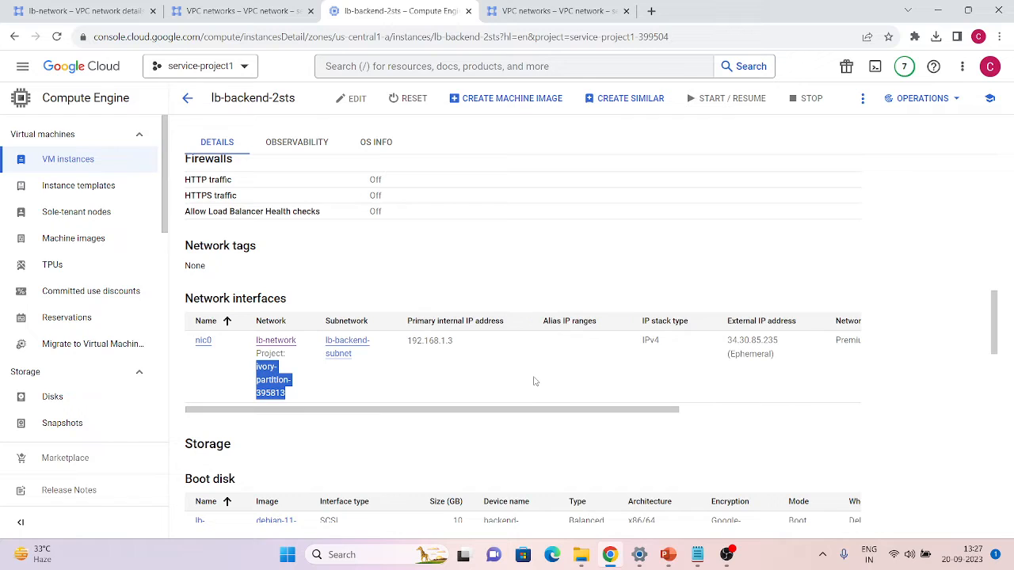
Look over the instance templates and instance groups of service-project1 in Compute Engine
click(62, 191)
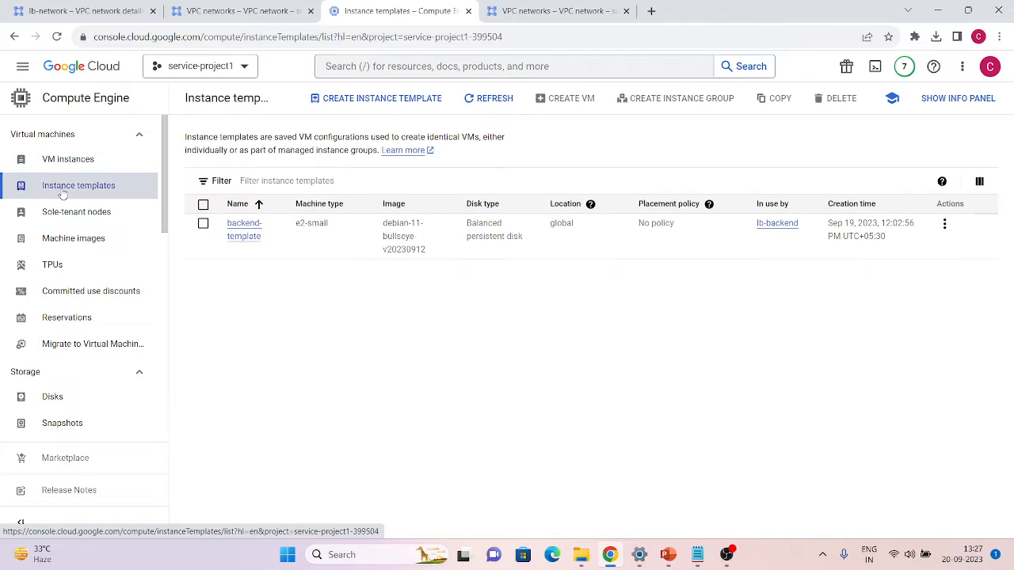
scroll(82, 277, down, 3)
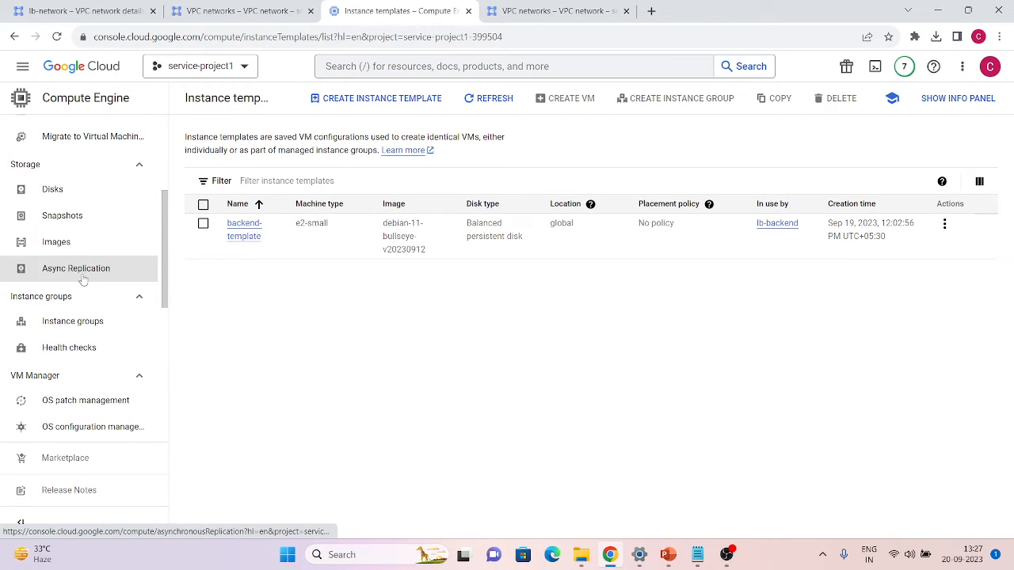
click(79, 321)
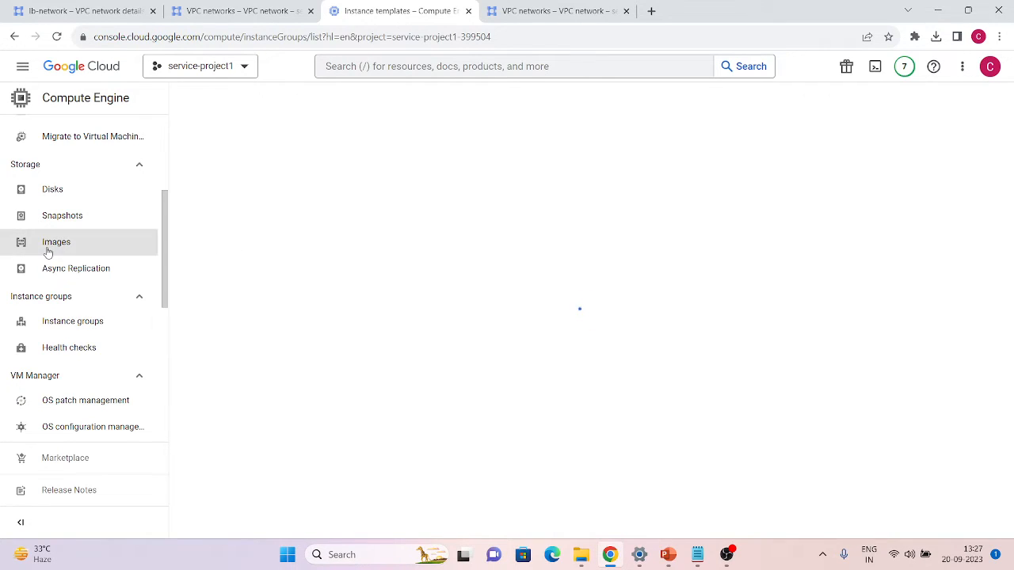
scroll(45, 248, up, 3)
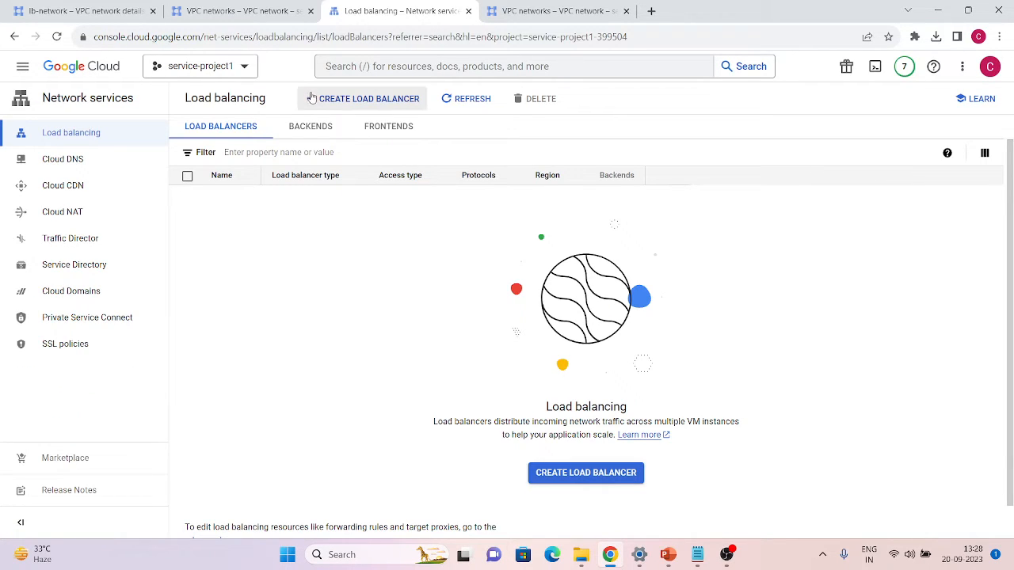
Start an internet-facing global external Application Load Balancer in service-project1 and name it shared-lb
click(313, 112)
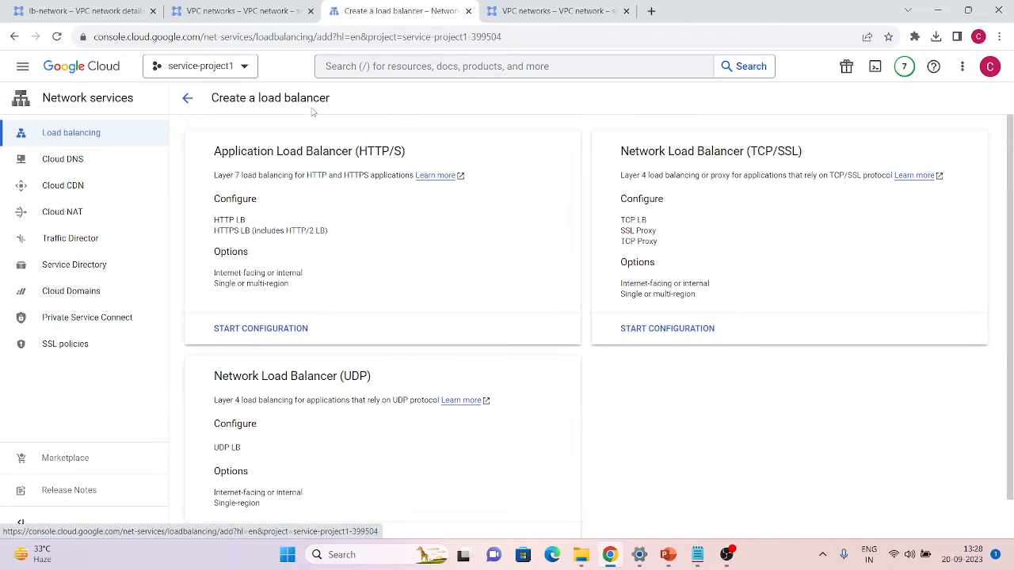
click(269, 332)
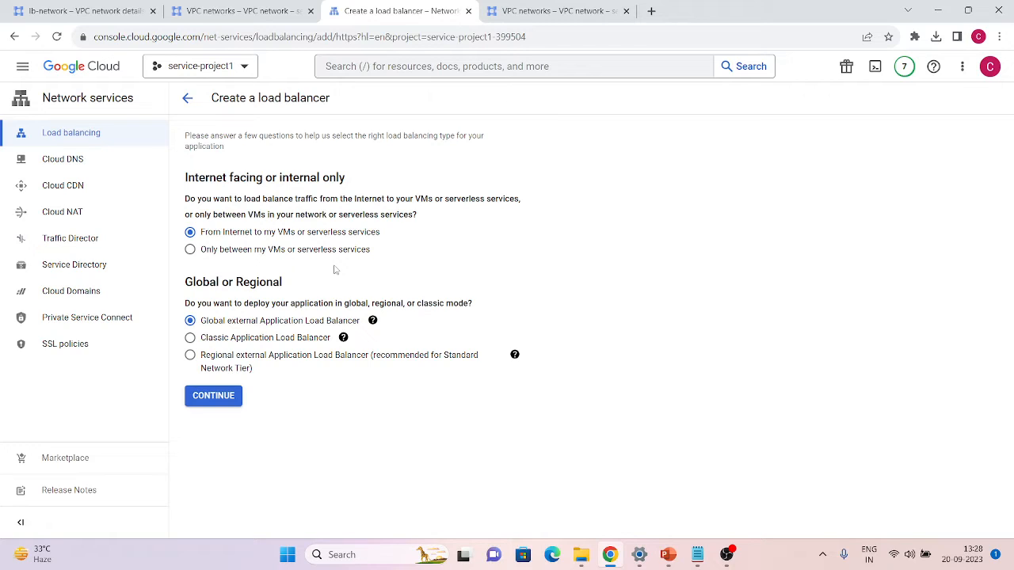
click(210, 400)
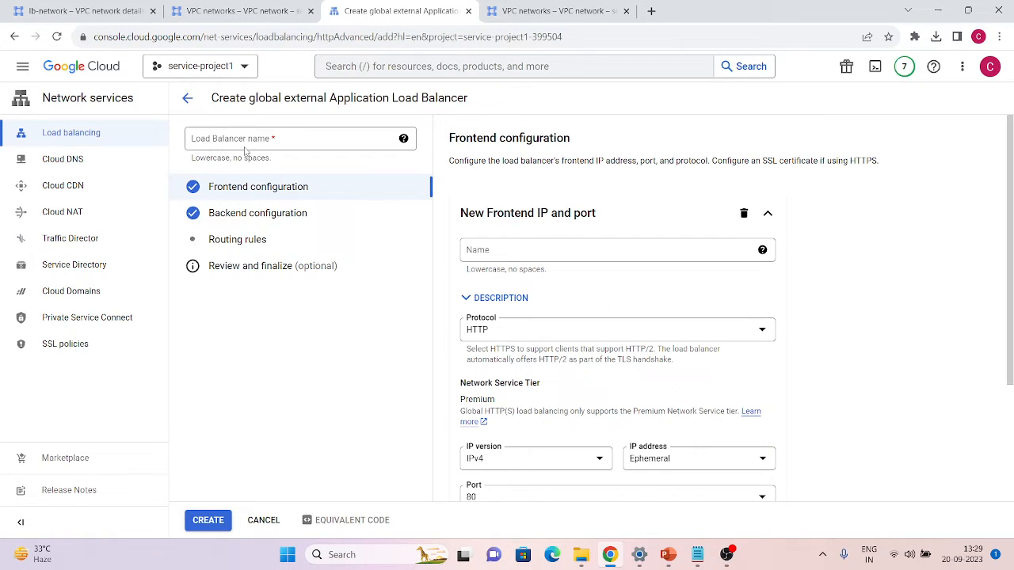
click(239, 143)
text(shared-lb)
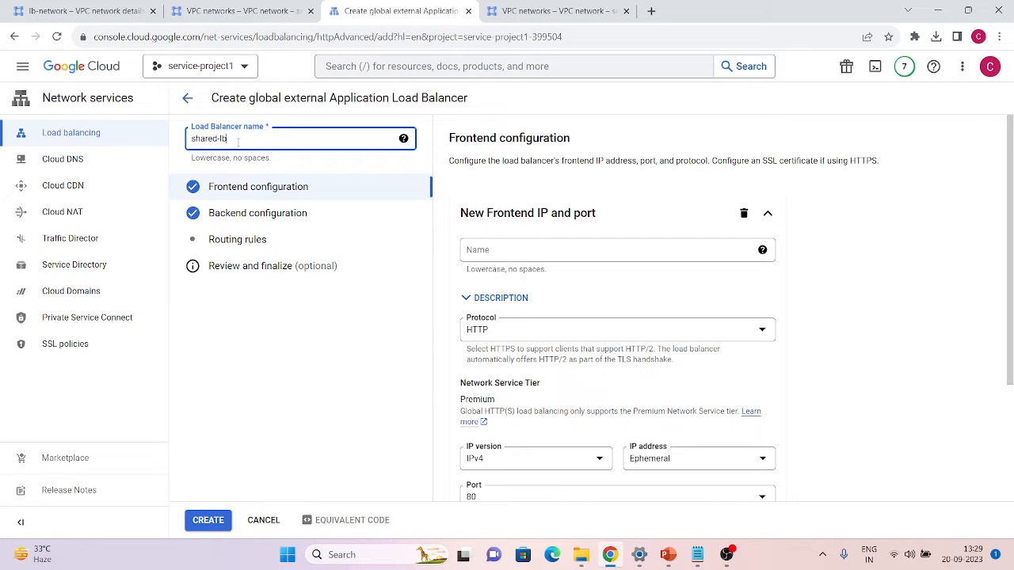
Set the frontend's protocol to HTTPS (includes HTTP/2) and assign it the reserved IP address lb-ipv4-1
scroll(545, 325, down, 1)
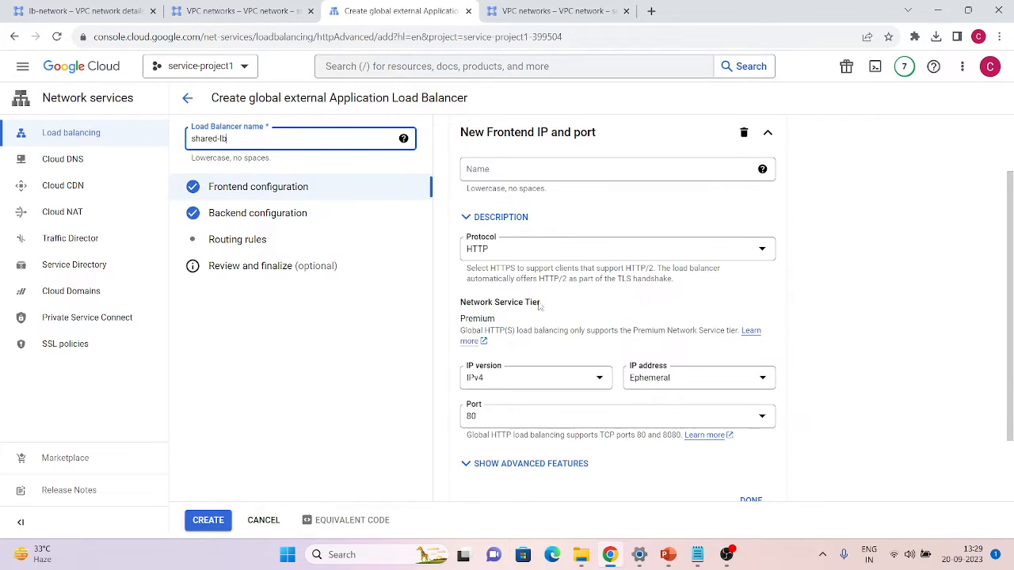
click(544, 258)
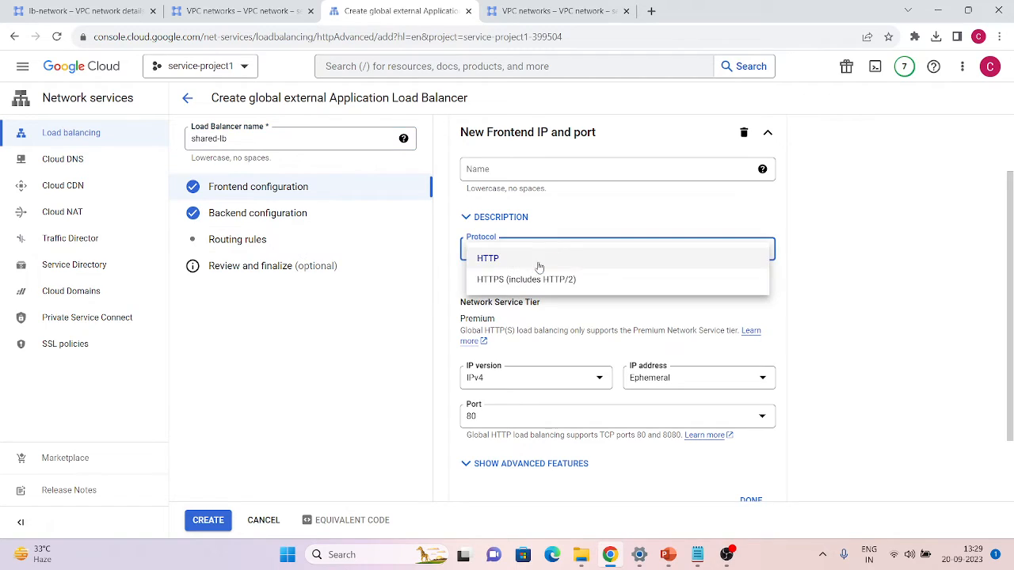
click(525, 278)
scroll(526, 287, down, 1)
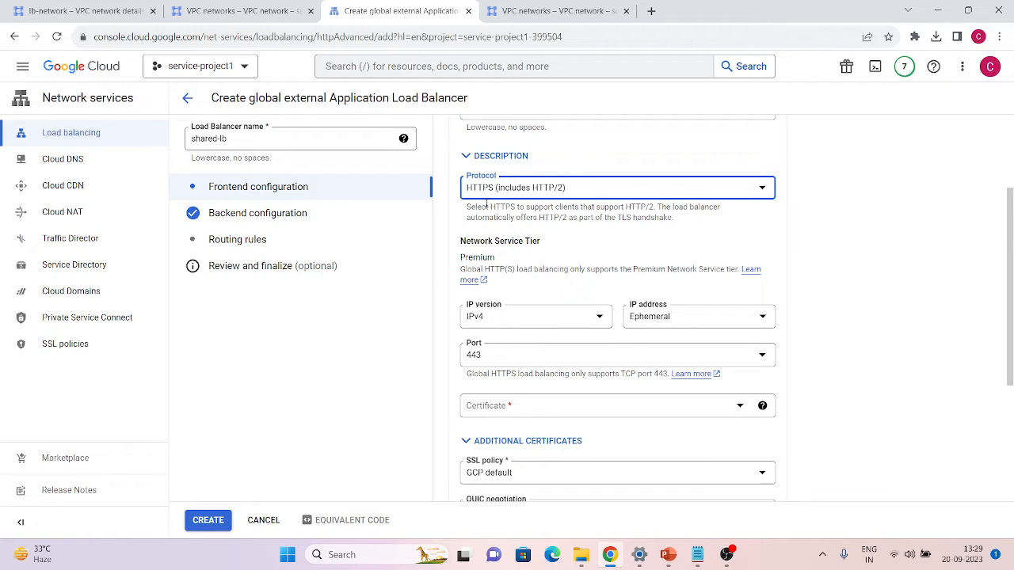
click(632, 321)
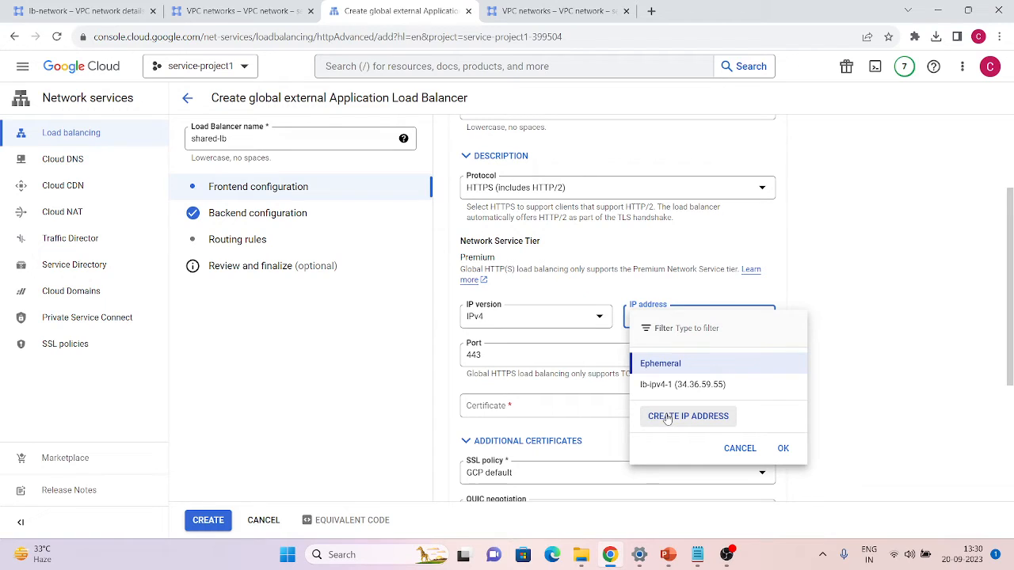
click(667, 418)
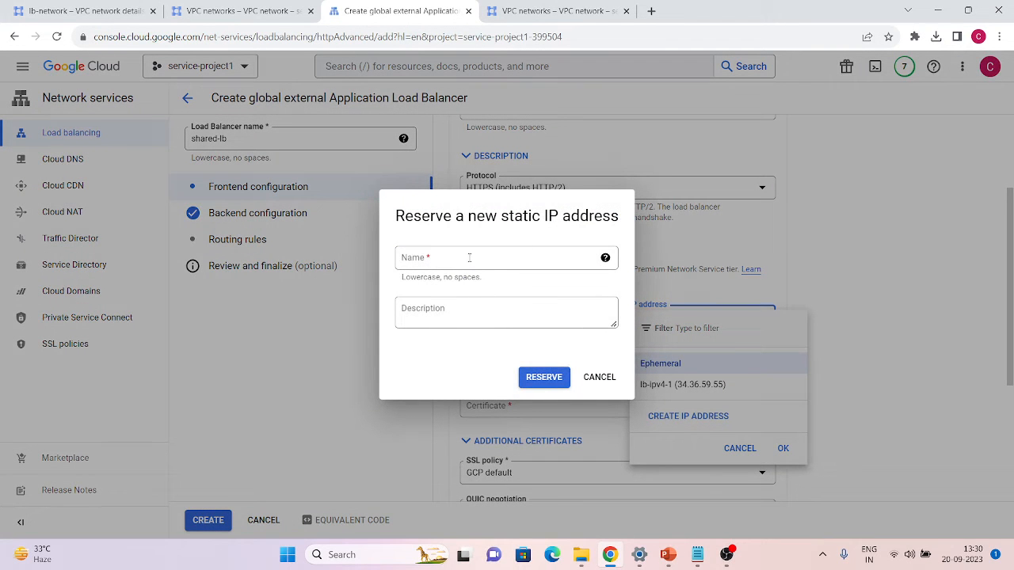
click(599, 380)
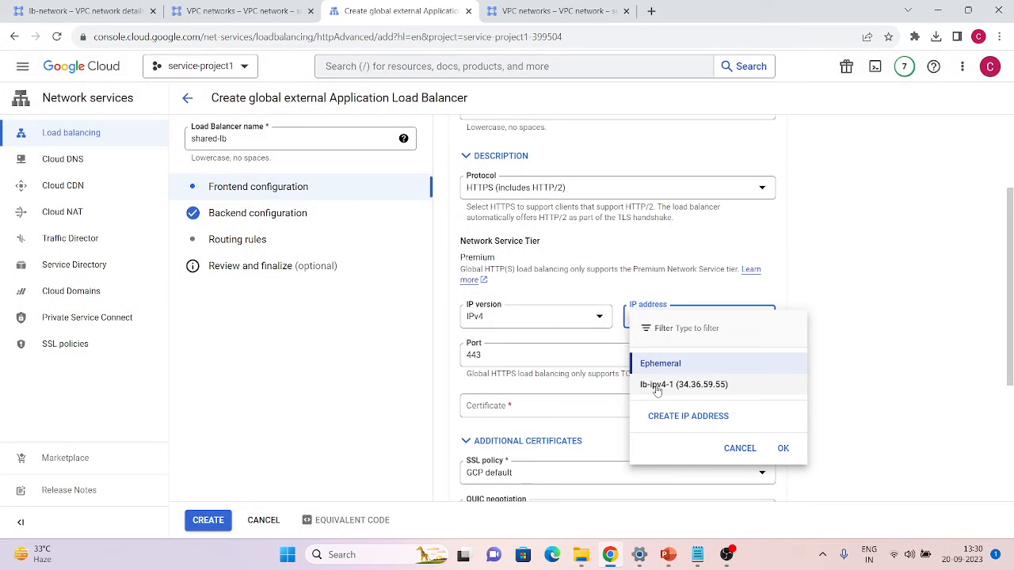
click(673, 385)
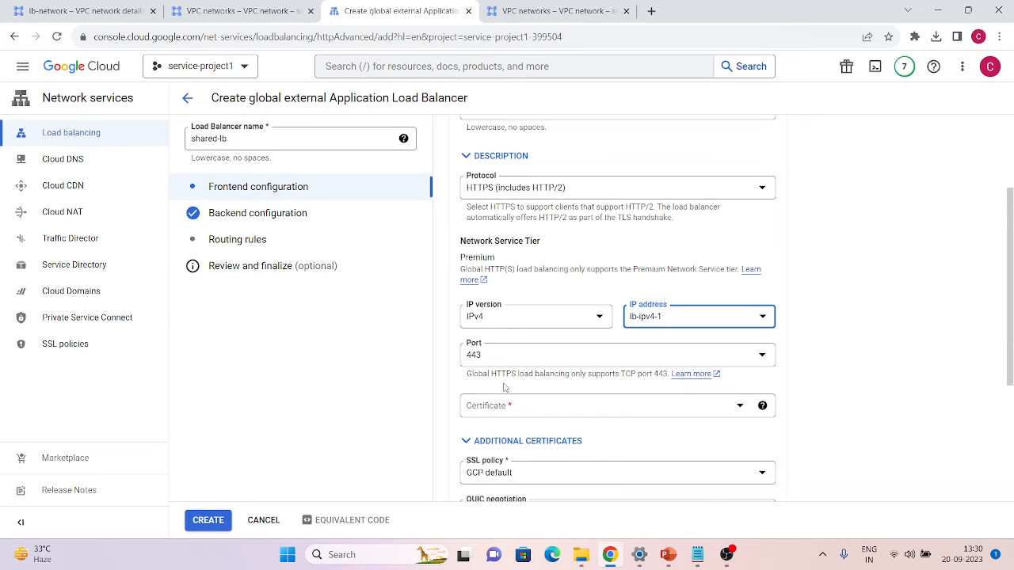
Assign the service-project-certificate to the HTTPS frontend and finish the frontend configuration
click(510, 417)
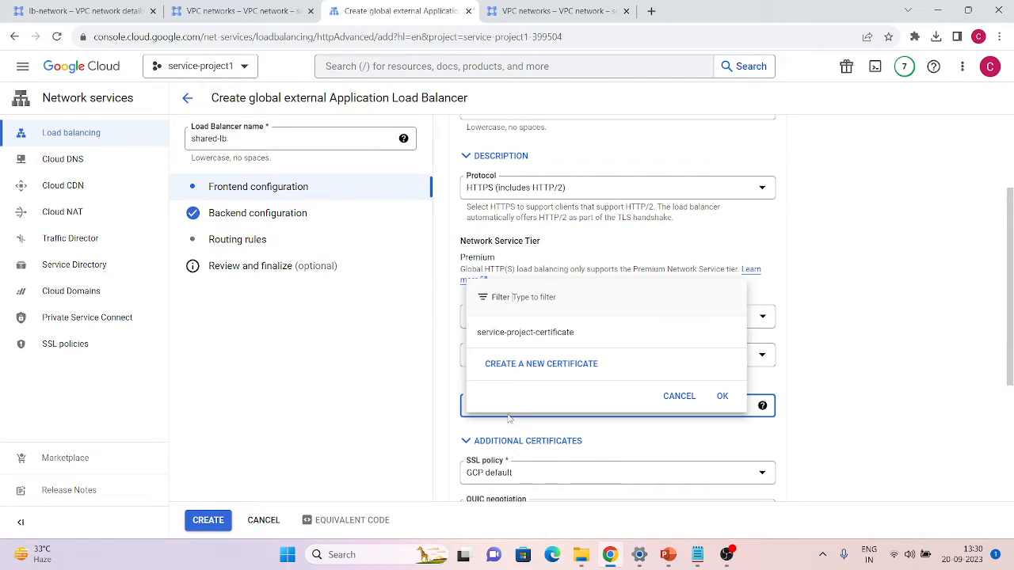
click(507, 342)
click(538, 332)
scroll(581, 372, down, 3)
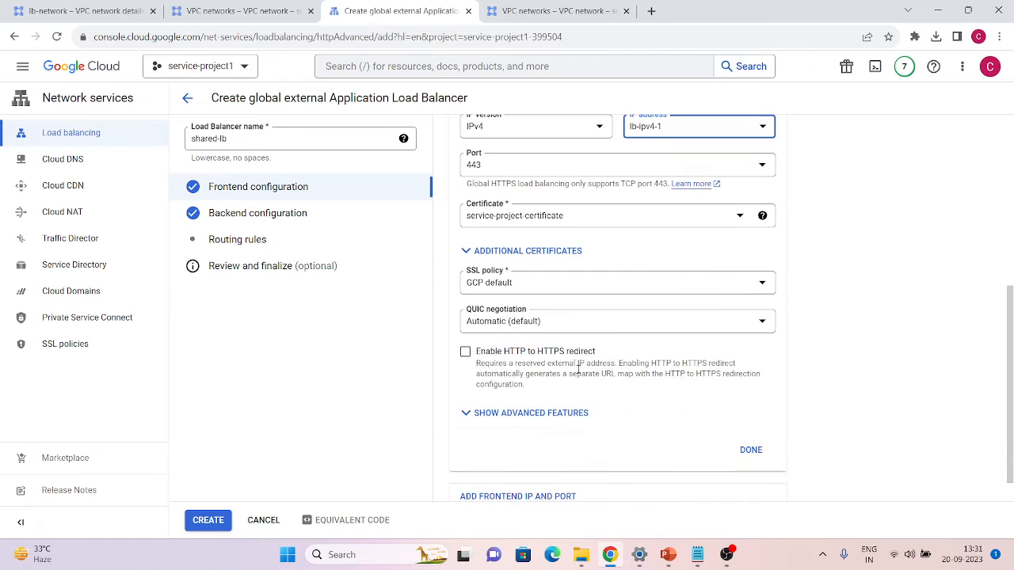
click(751, 416)
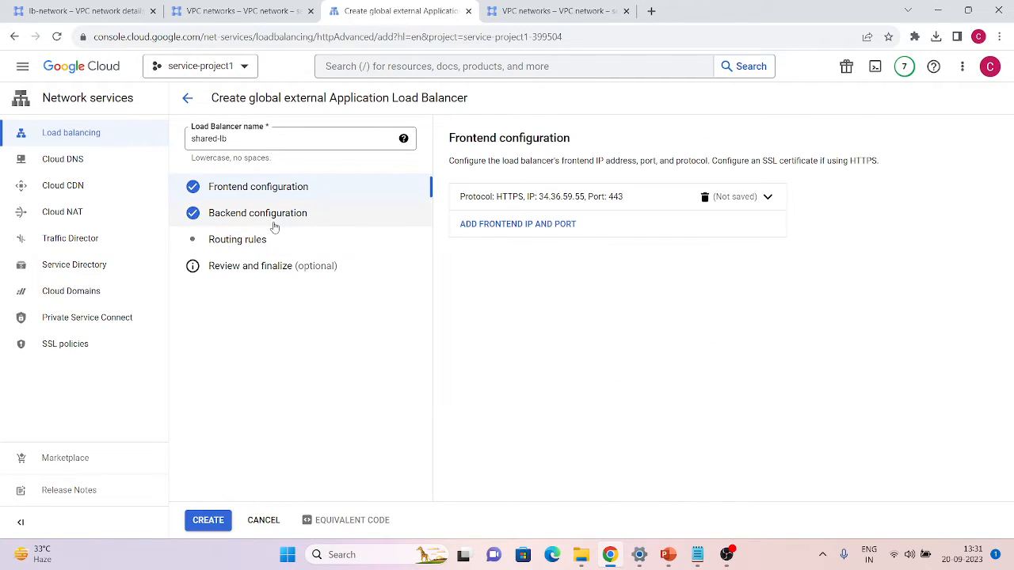
Start a new backend service in the load balancer's backend configuration and name it my-ig
click(270, 223)
click(464, 220)
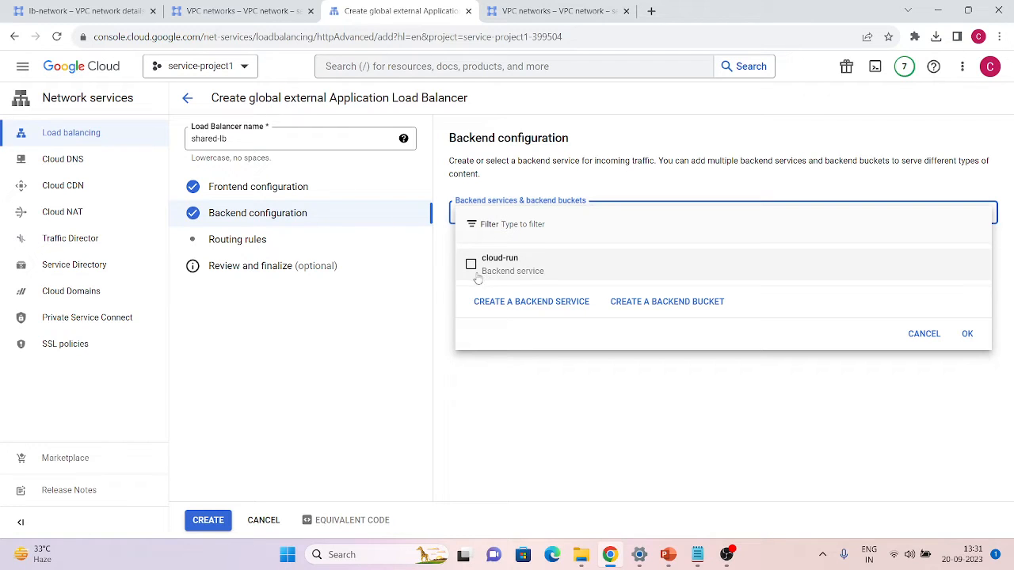
click(510, 306)
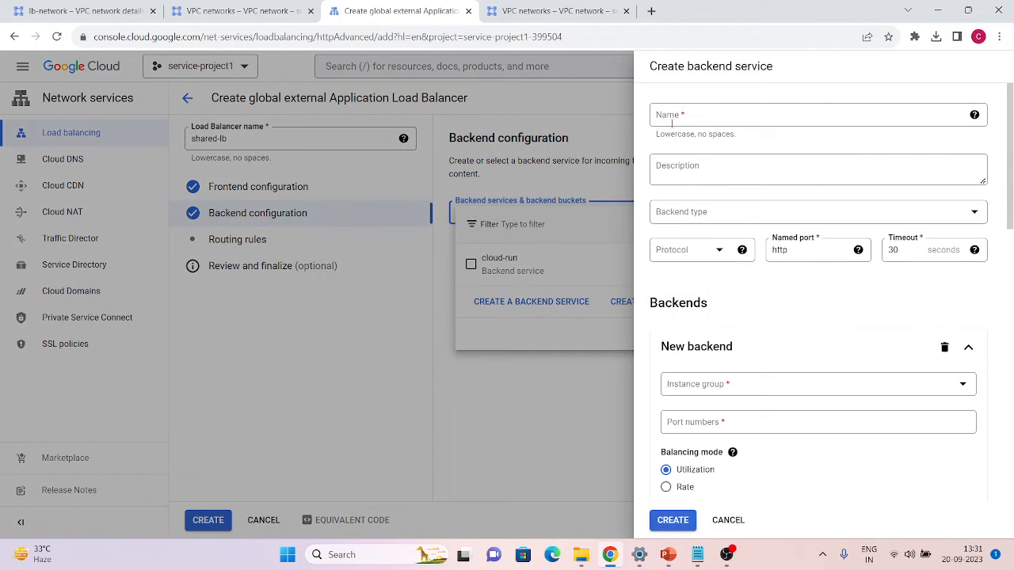
click(689, 114)
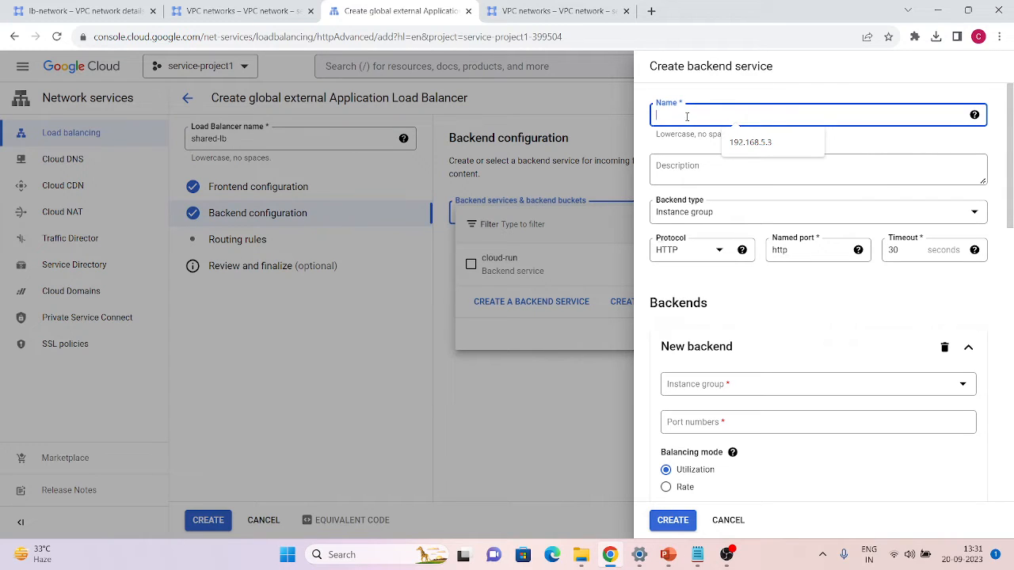
text(my-ig)
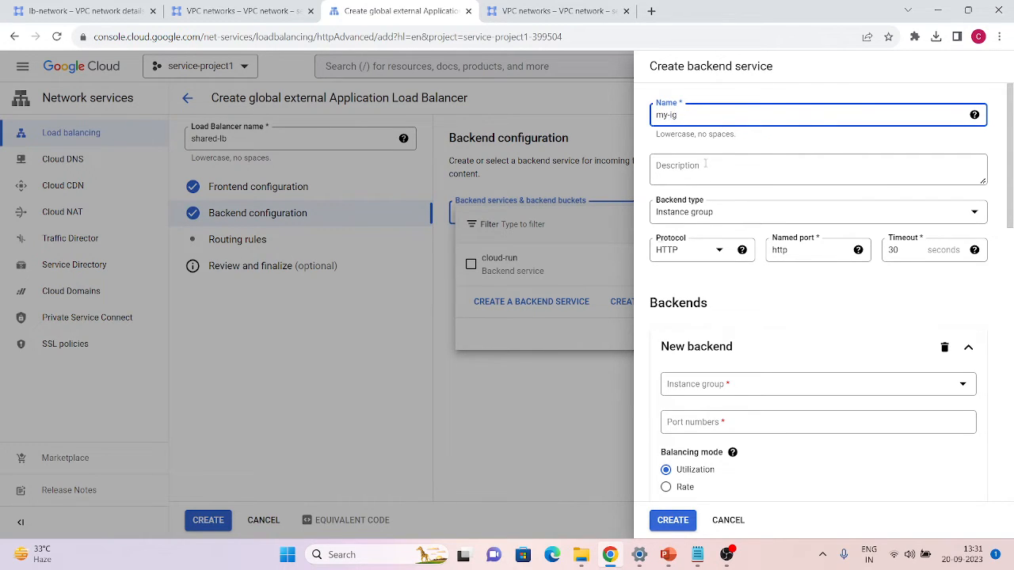
Review the backend types, keep Instance group, and choose lb-backend (us-central1-a) as the new backend's instance group
click(715, 212)
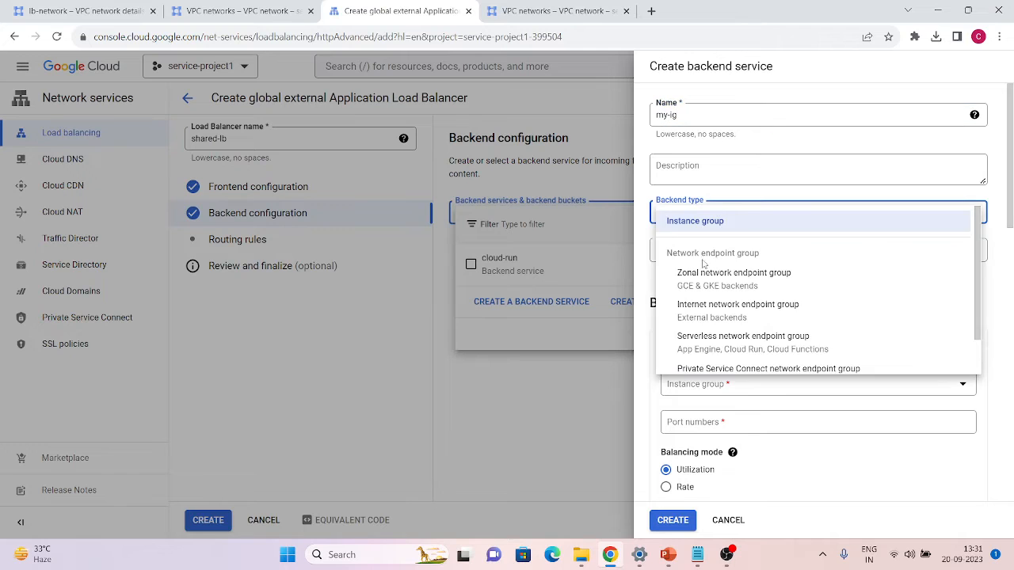
scroll(721, 344, down, 2)
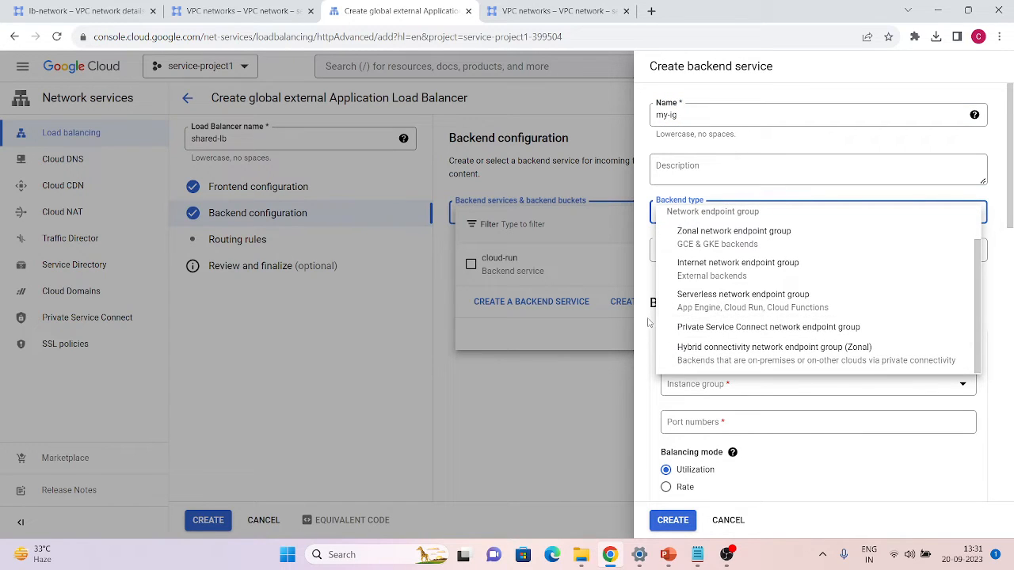
click(639, 281)
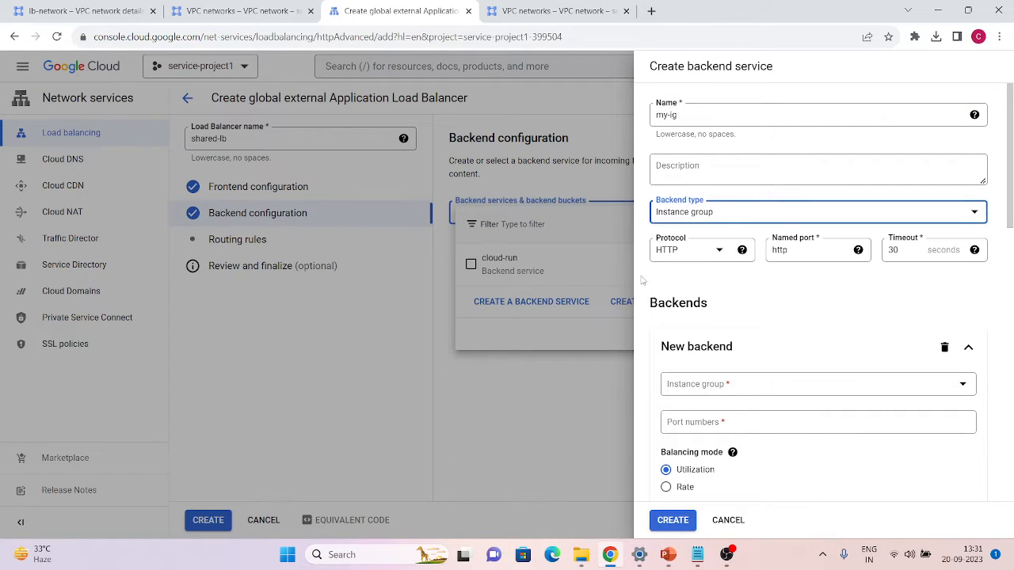
scroll(721, 365, down, 1)
scroll(736, 332, down, 1)
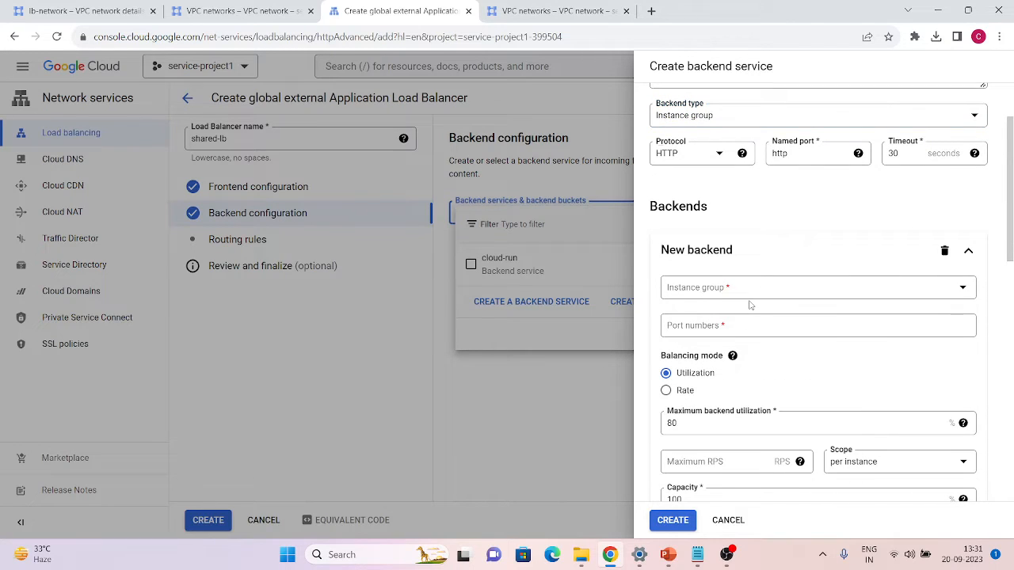
click(720, 289)
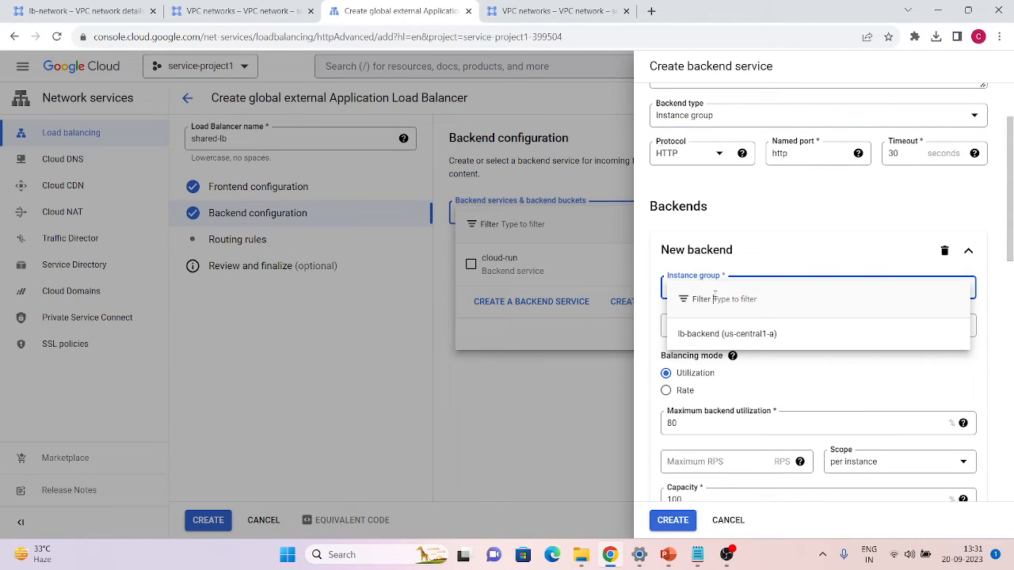
click(699, 336)
Disable Cloud CDN for the my-ig backend service and try to create the service
scroll(727, 361, down, 5)
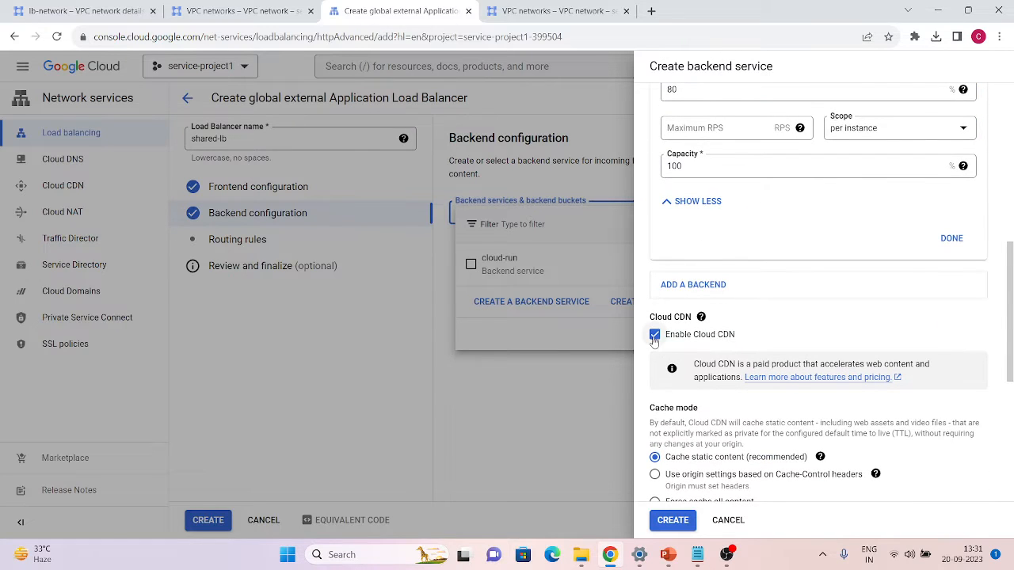
click(654, 335)
click(672, 520)
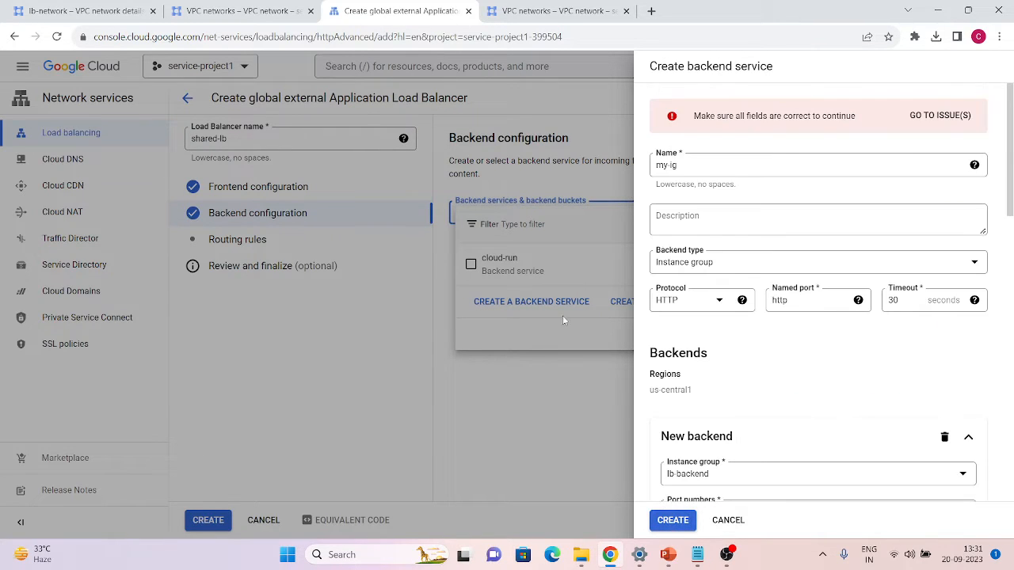
Go to the missing required setting of the my-ig backend service and list its available health checks
click(923, 115)
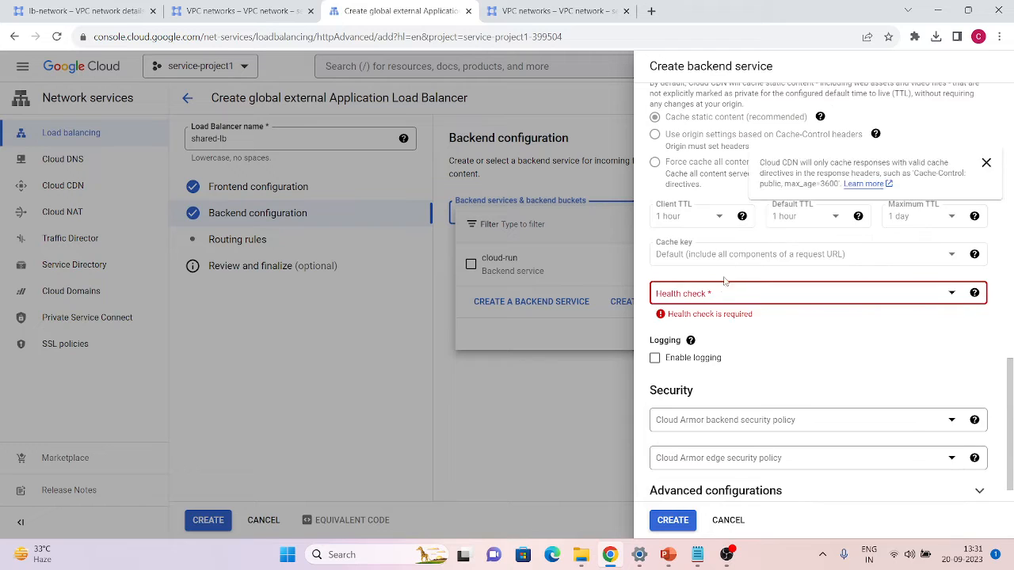
click(718, 293)
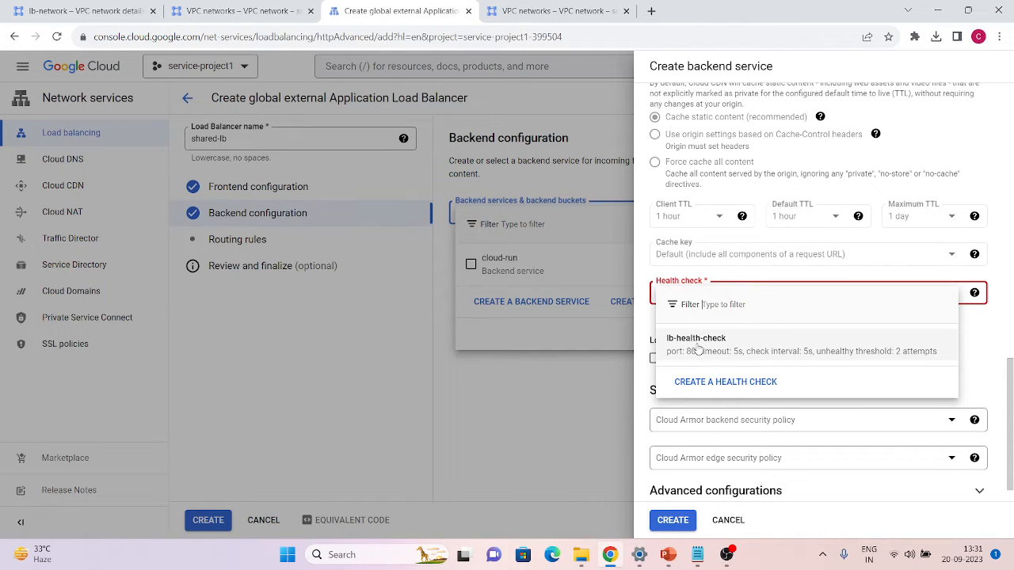
click(709, 383)
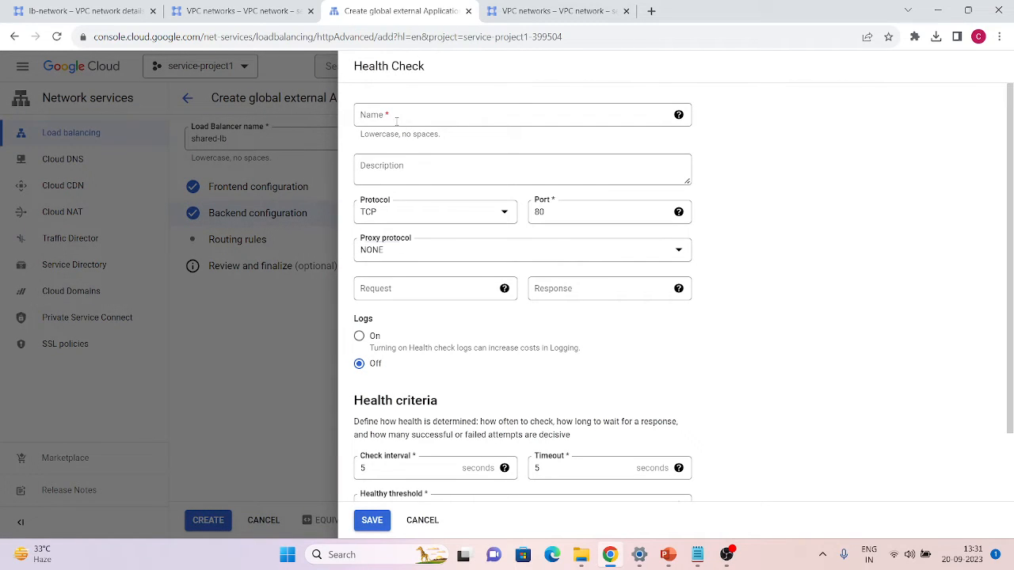
click(394, 212)
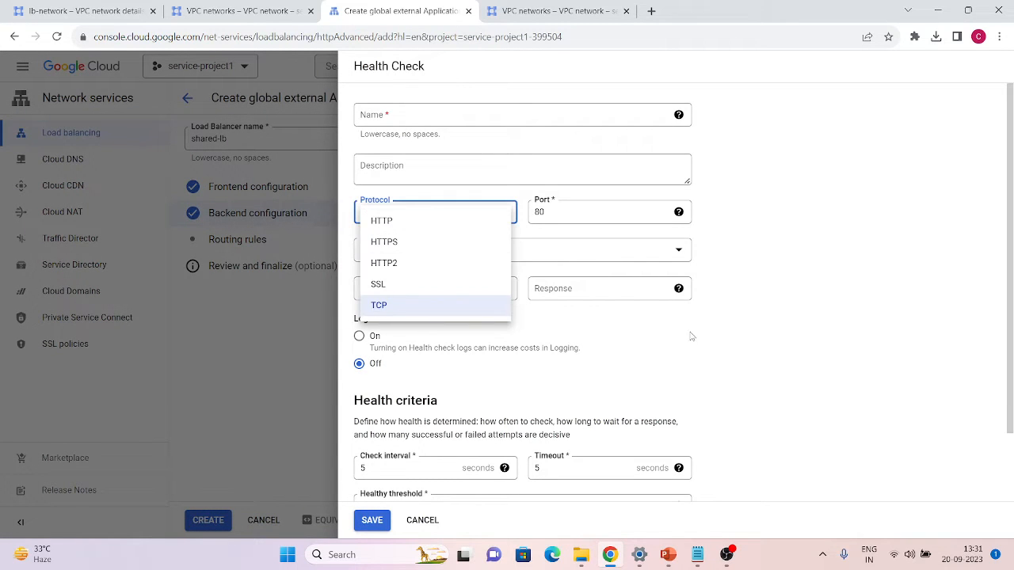
click(685, 372)
scroll(525, 350, down, 2)
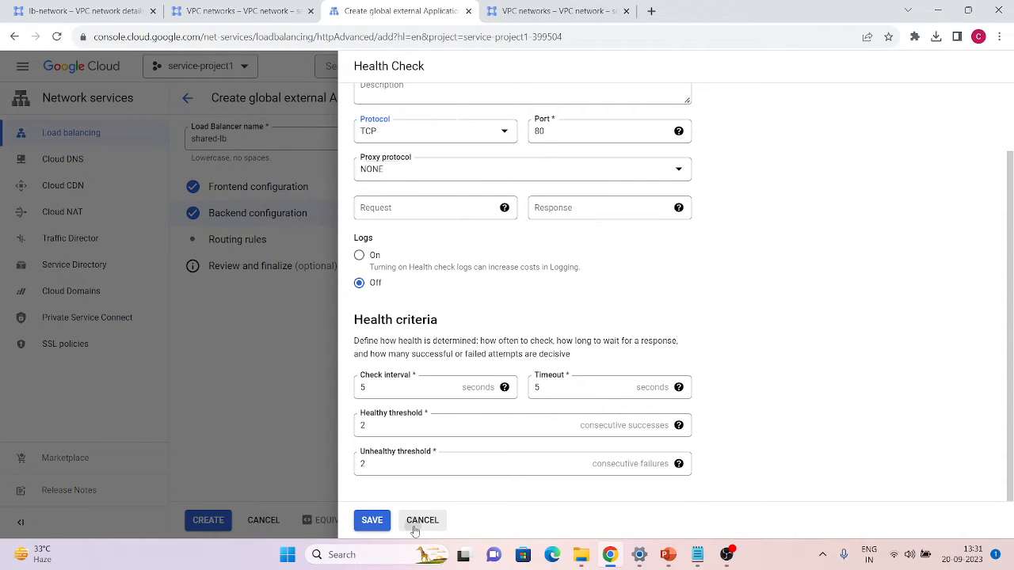
click(420, 519)
Assign the existing lb-health-check to my-ig, create the backend service, and accept it as the load balancer's backend
click(713, 351)
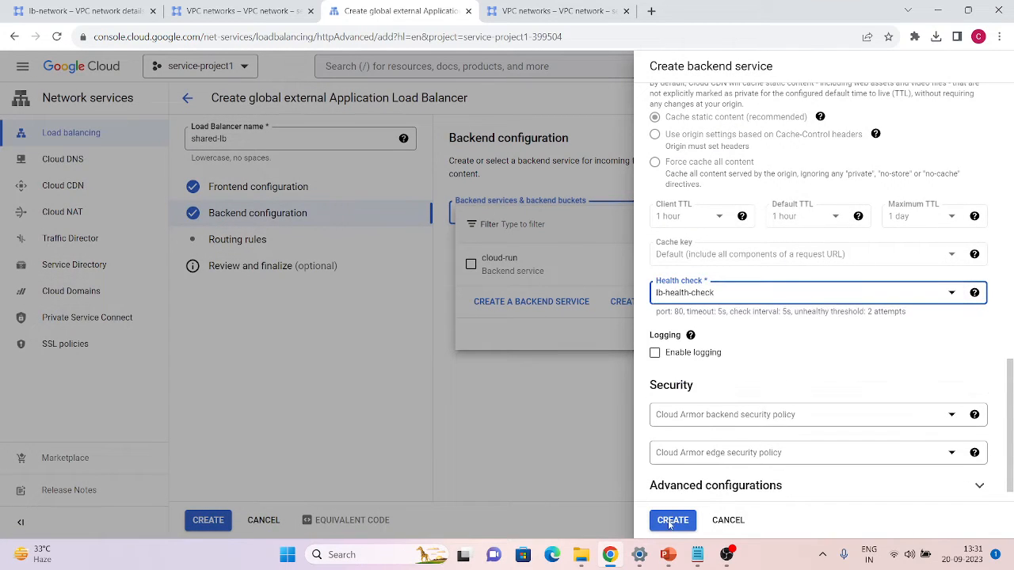
click(672, 521)
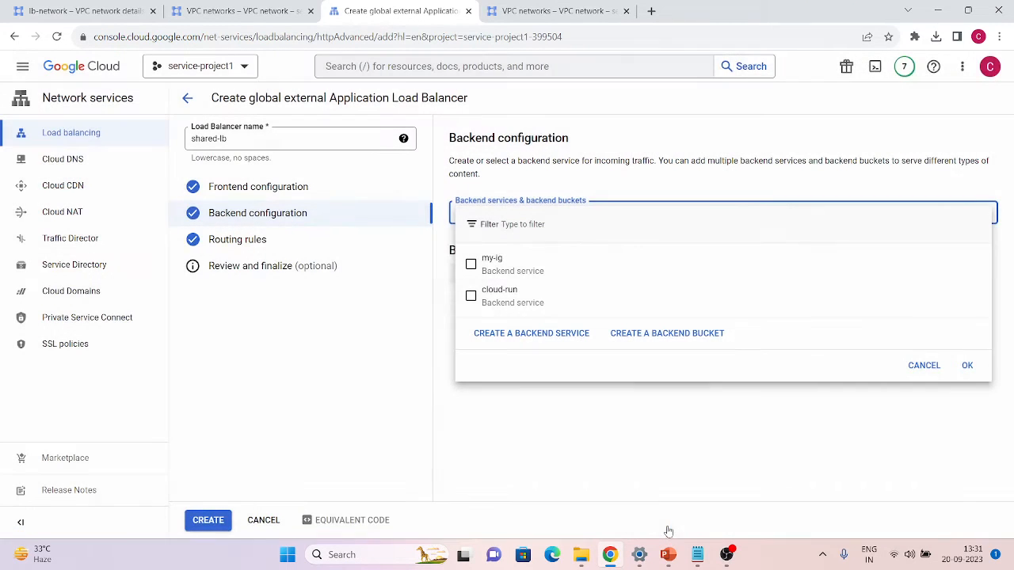
click(967, 365)
Review the routing rules and the final configuration summary, and create the shared-lb load balancer
click(283, 244)
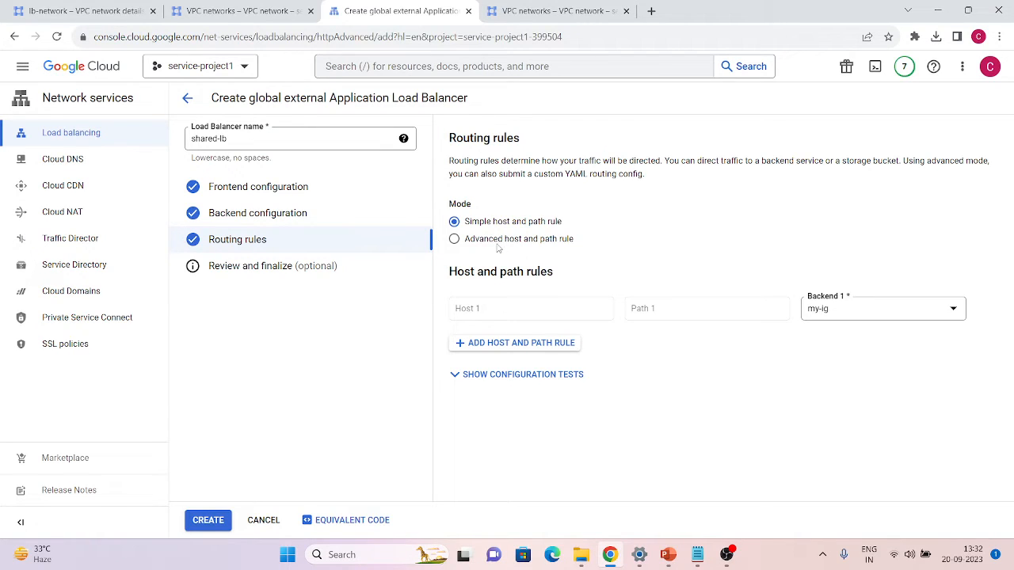
click(255, 274)
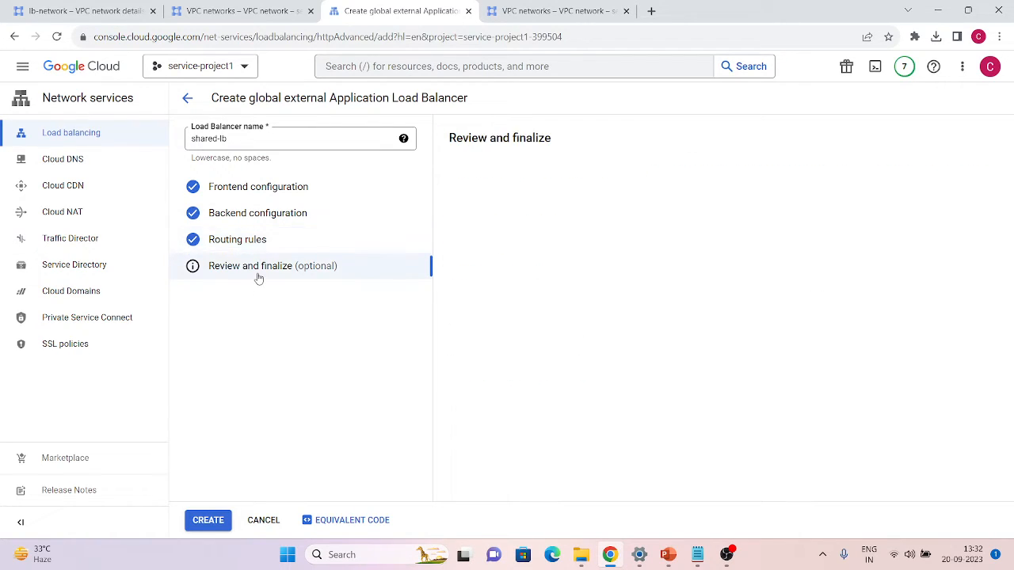
scroll(573, 397, down, 2)
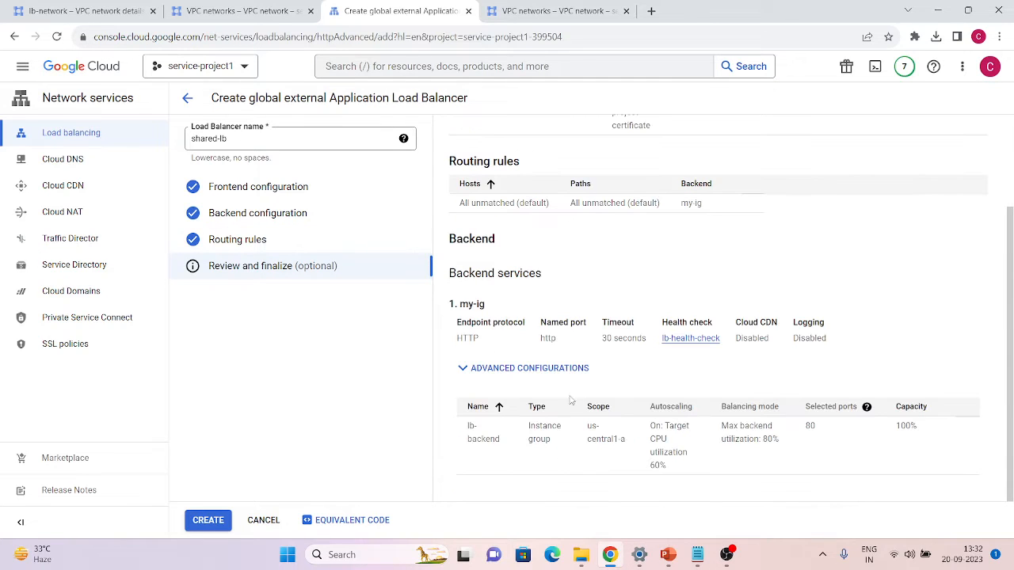
click(209, 524)
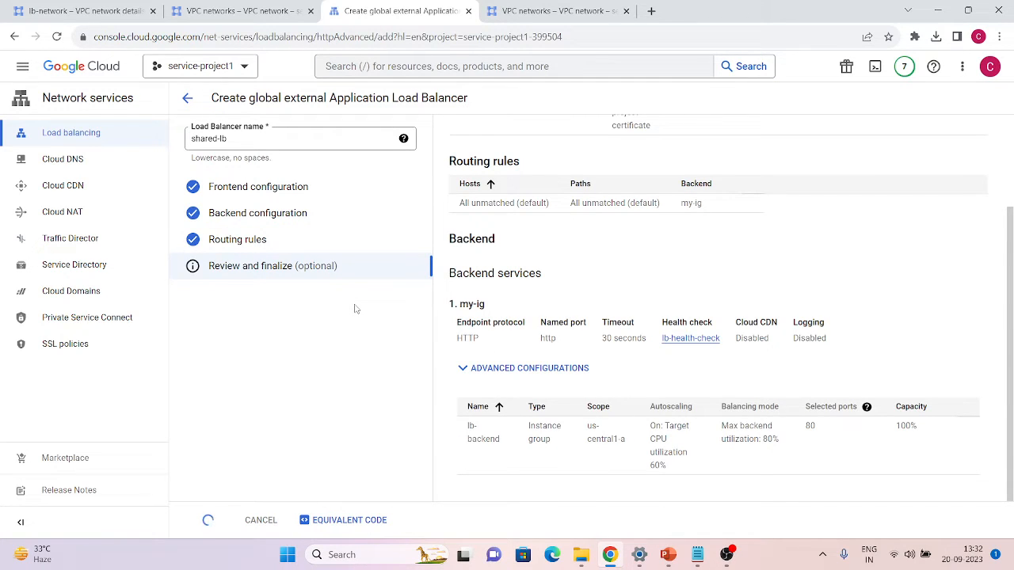
Switch to My First Project's VPC network and open the details of its fw-allow-health-check firewall rule
click(114, 7)
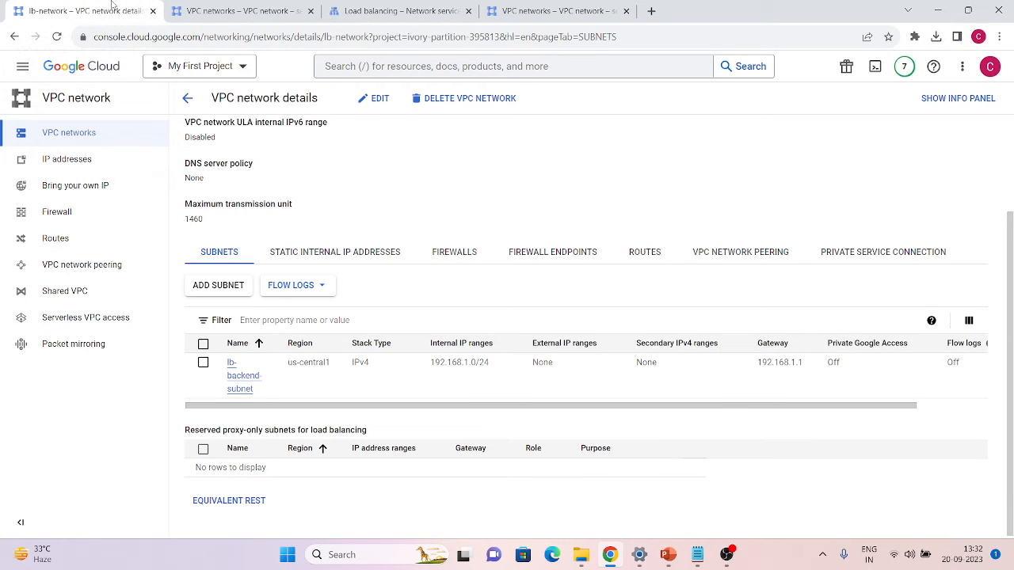
click(61, 236)
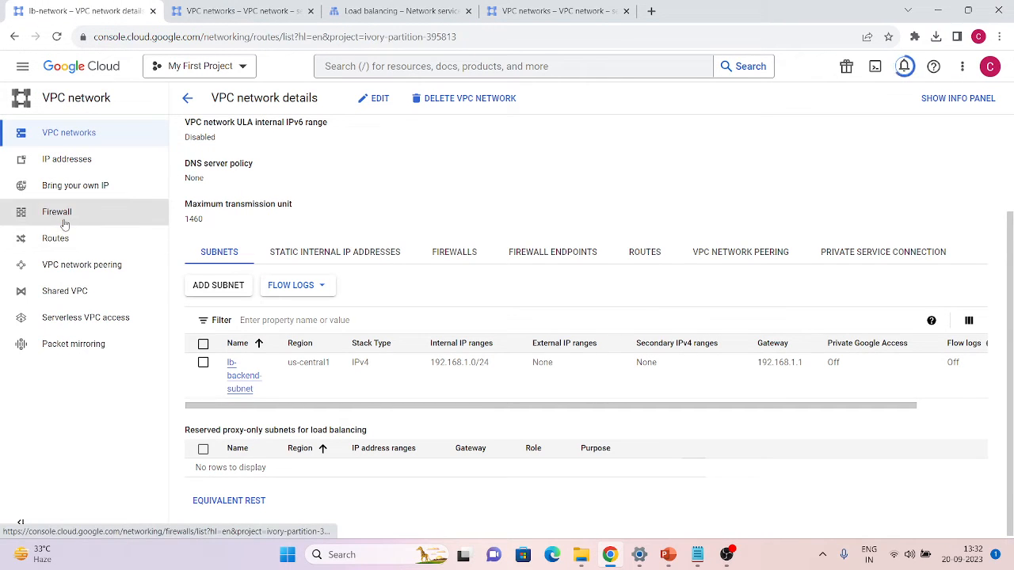
click(65, 225)
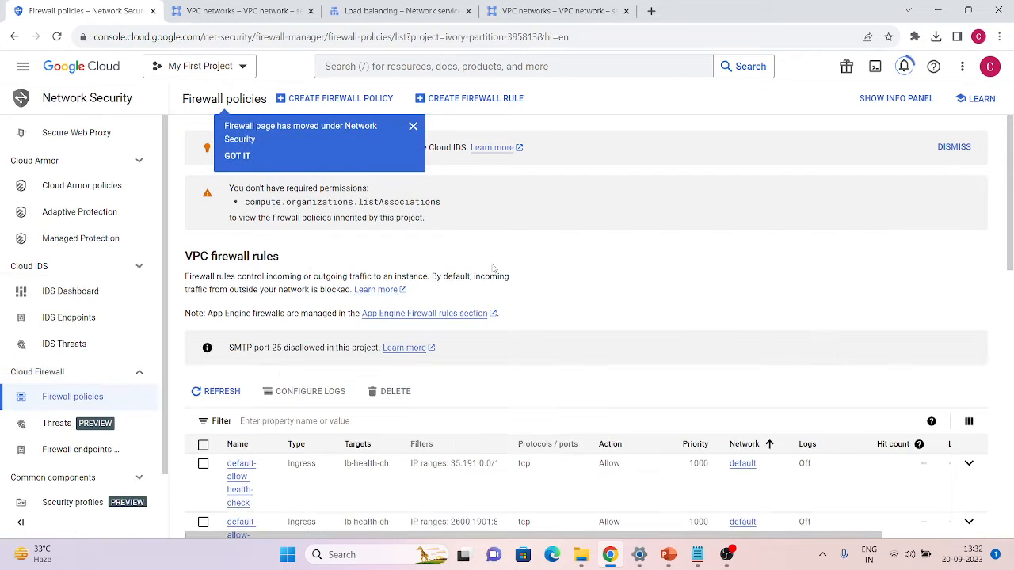
click(414, 128)
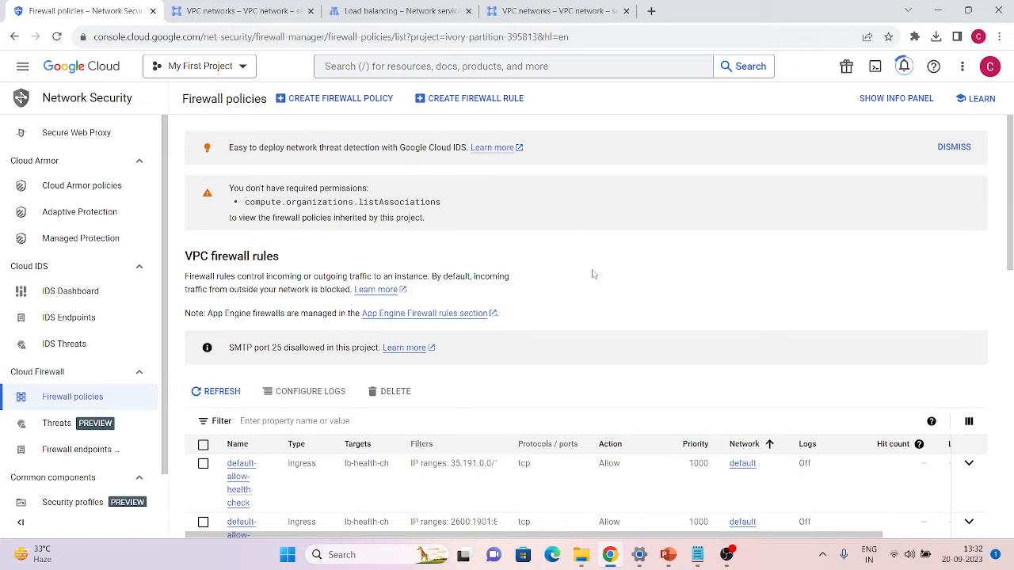
scroll(593, 274, down, 4)
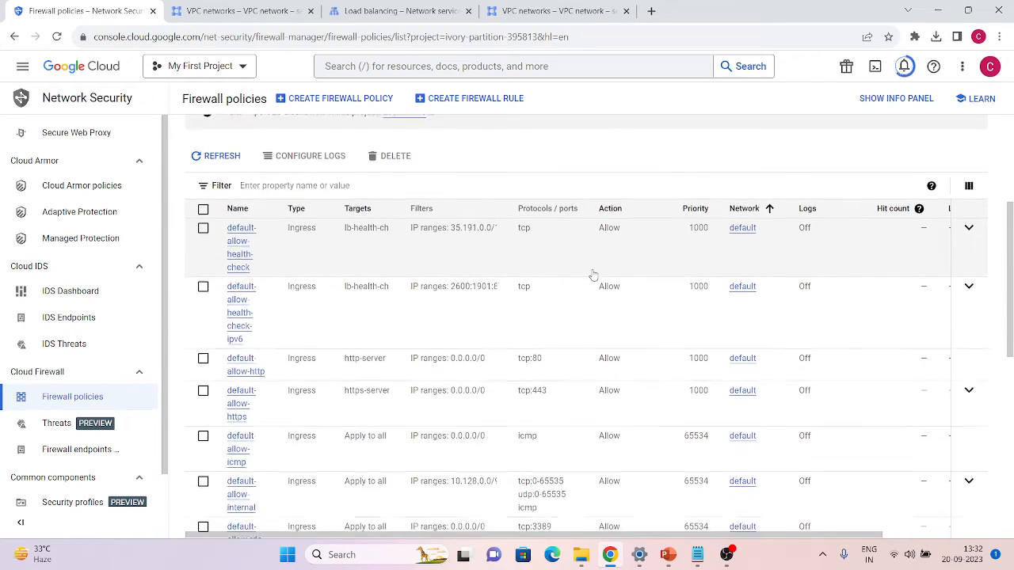
scroll(593, 274, down, 3)
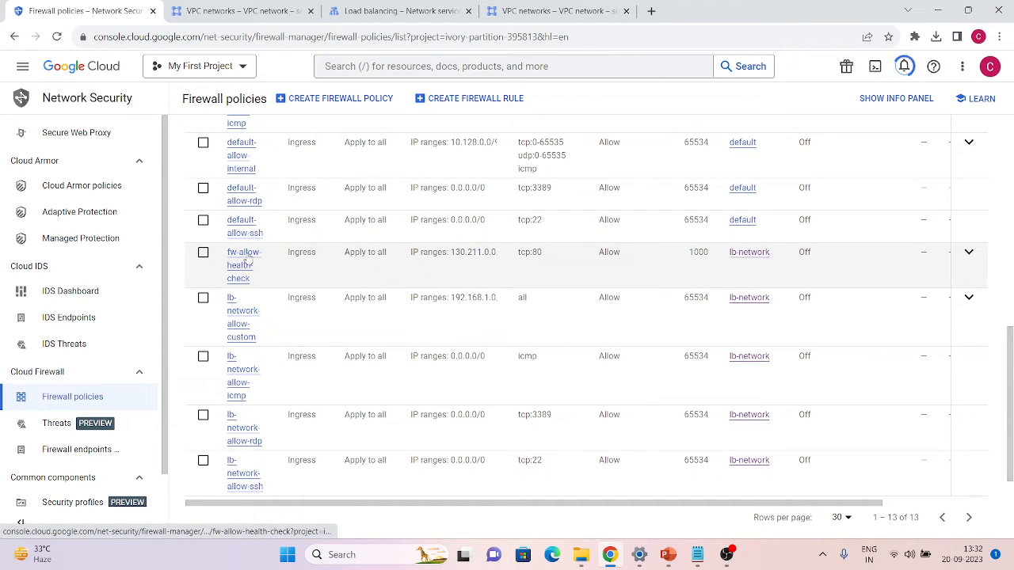
click(247, 261)
scroll(530, 253, down, 1)
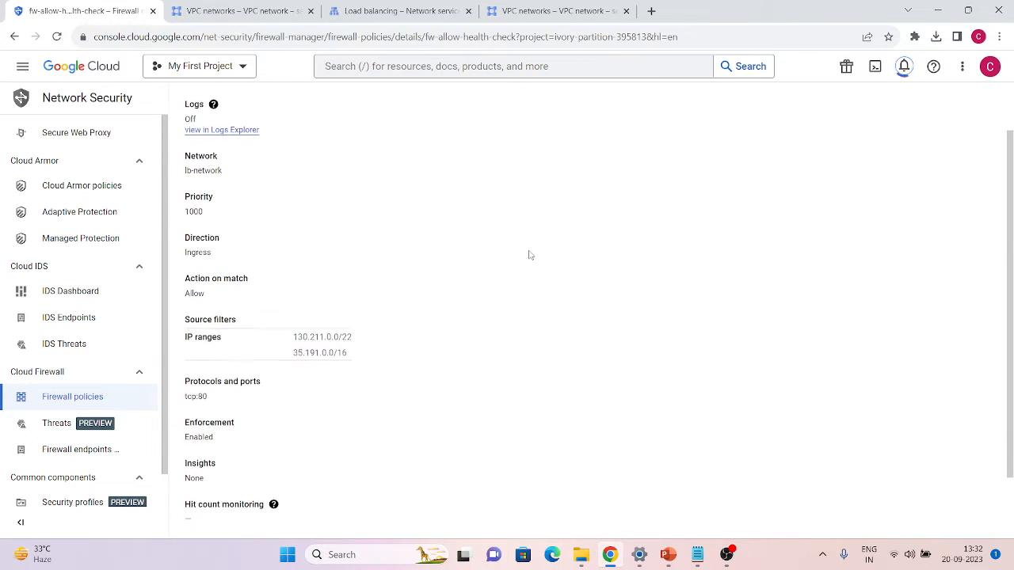
Examine the fw-allow-health-check rule's source IP ranges, allowed protocol and port, and the instances it applies to
drag(289, 338, 354, 357)
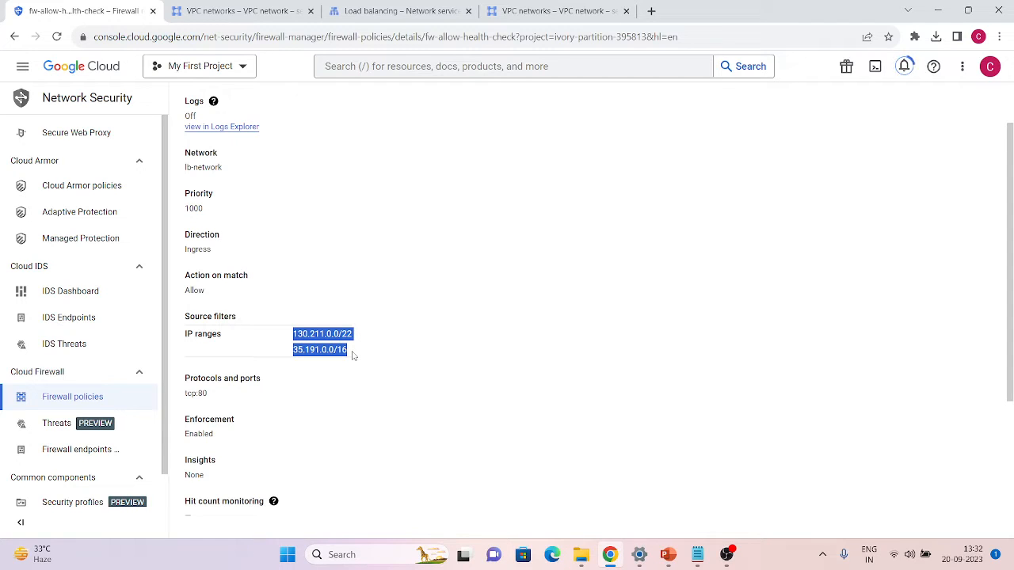
drag(277, 328, 382, 358)
click(382, 362)
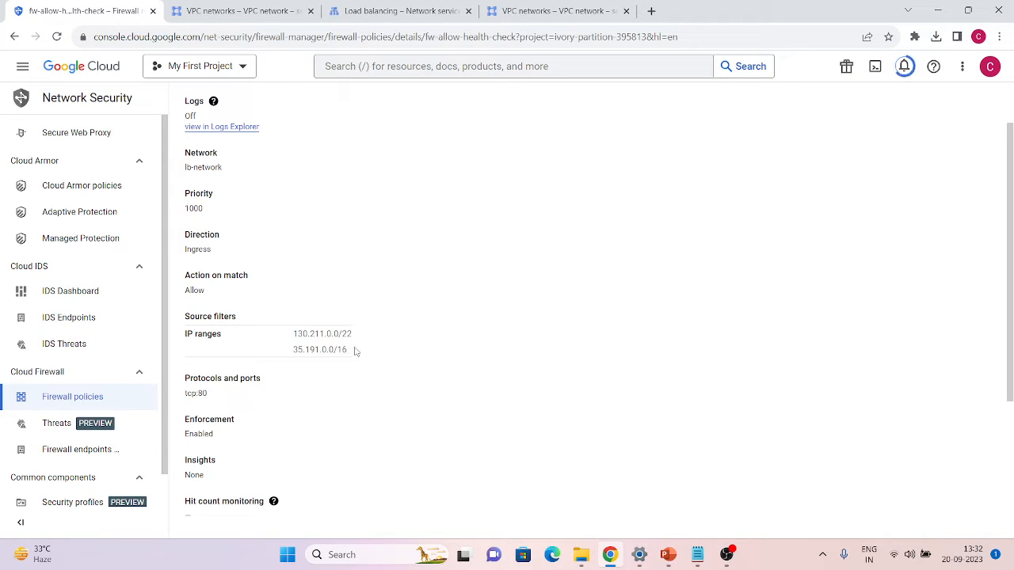
drag(355, 351, 286, 335)
click(199, 398)
drag(182, 400, 217, 401)
click(344, 406)
scroll(347, 407, down, 3)
scroll(345, 406, up, 4)
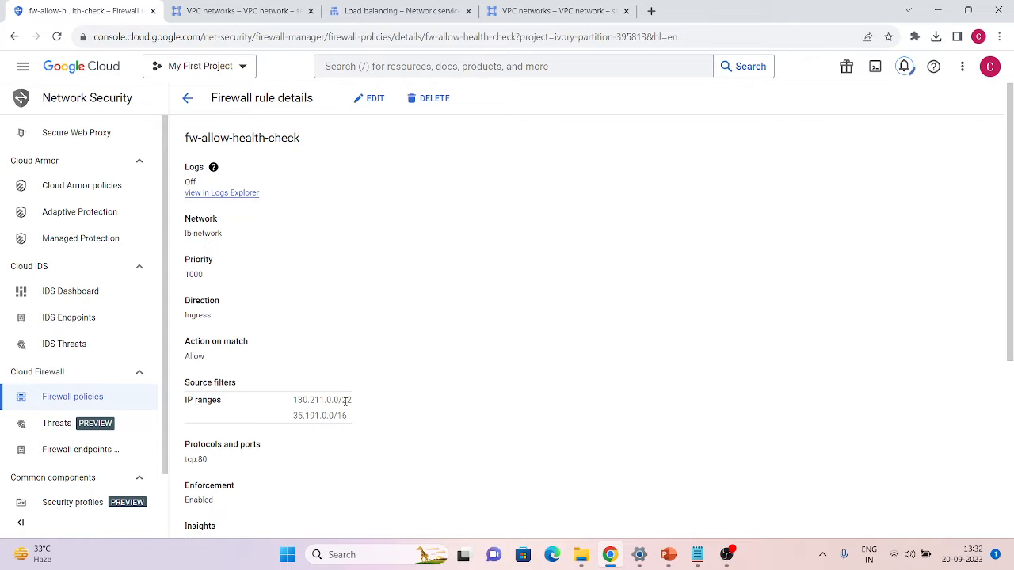
scroll(346, 401, down, 4)
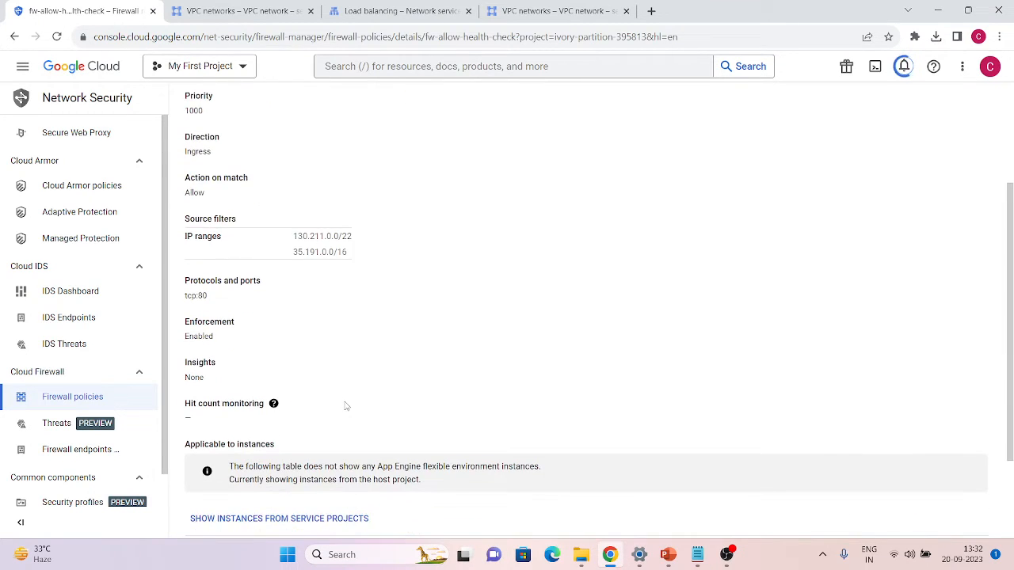
scroll(345, 406, up, 4)
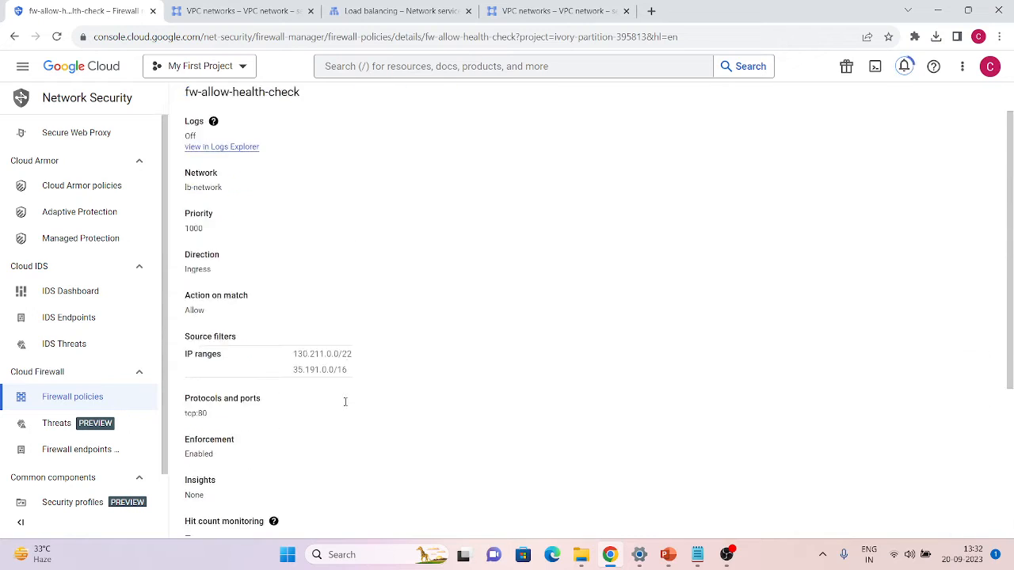
scroll(330, 292, down, 4)
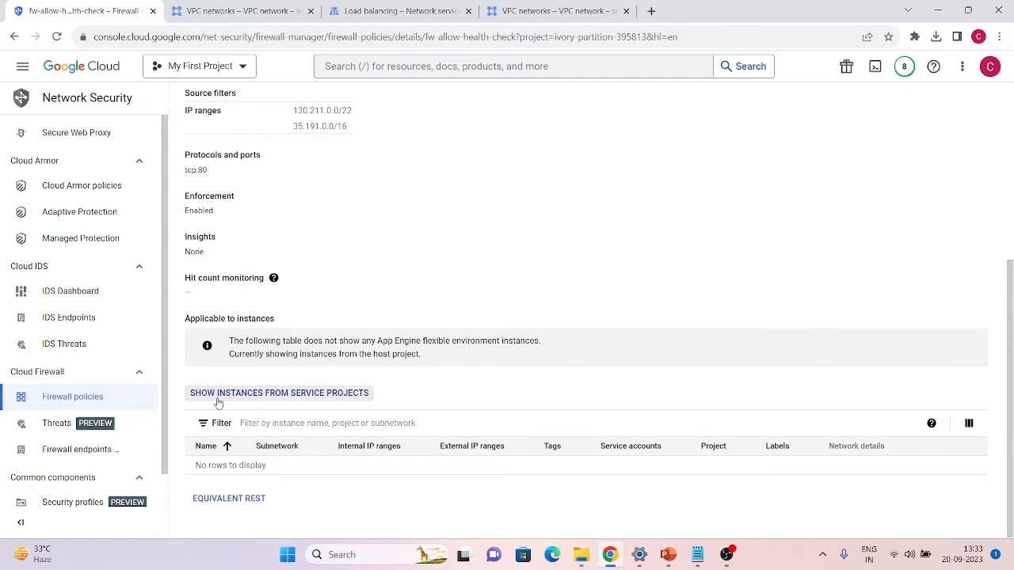
Show the instances from service-project1-399504 that the fw-allow-health-check rule applies to, and review them
click(286, 393)
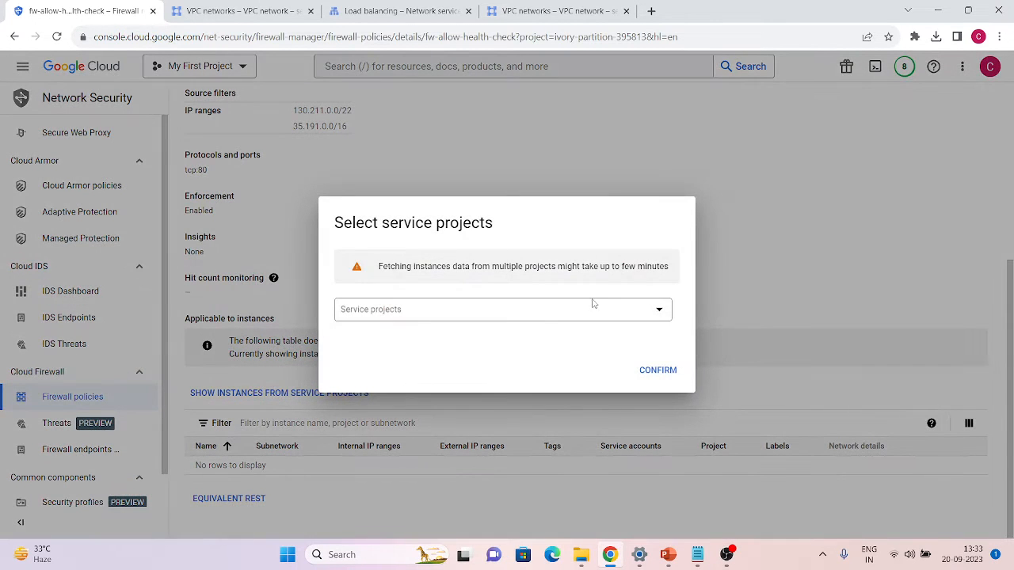
click(486, 312)
click(391, 358)
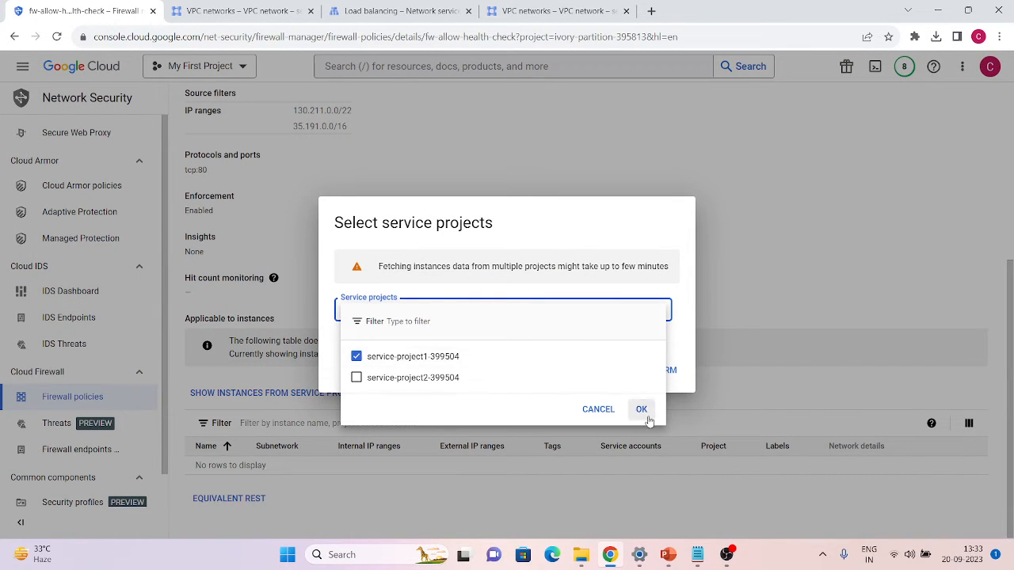
click(645, 417)
click(670, 370)
scroll(453, 369, down, 1)
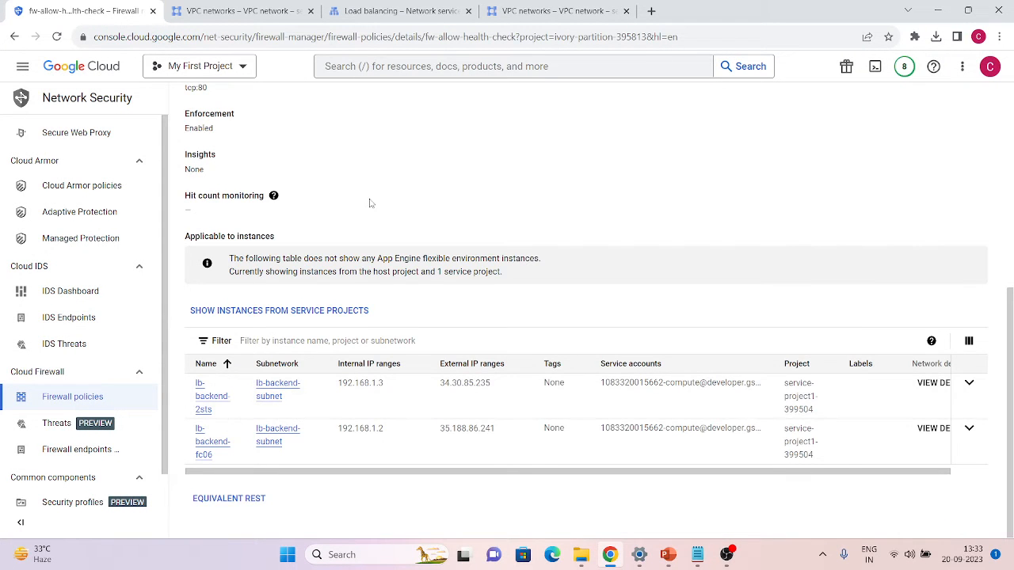
scroll(371, 204, up, 2)
scroll(369, 203, down, 2)
scroll(391, 271, up, 4)
Return to service-project1's load balancers, open the shared-lb details, and select its frontend IP address
click(221, 6)
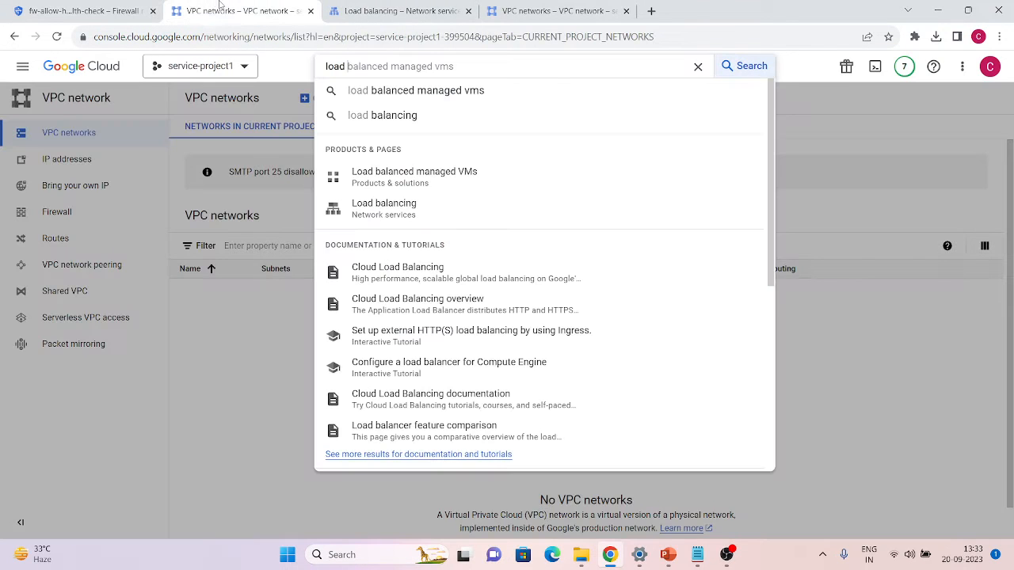
key(ctrl+Tab)
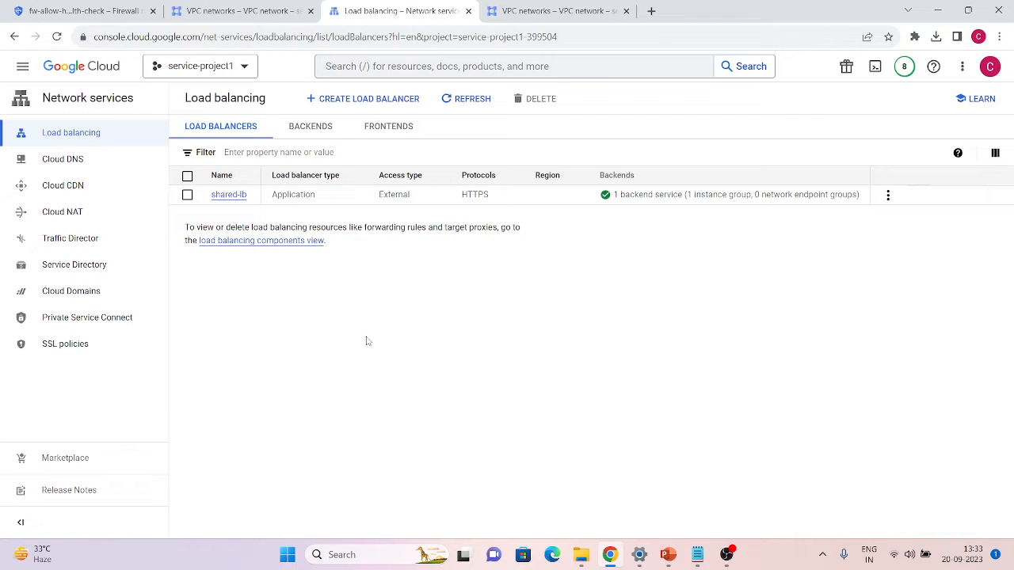
click(230, 195)
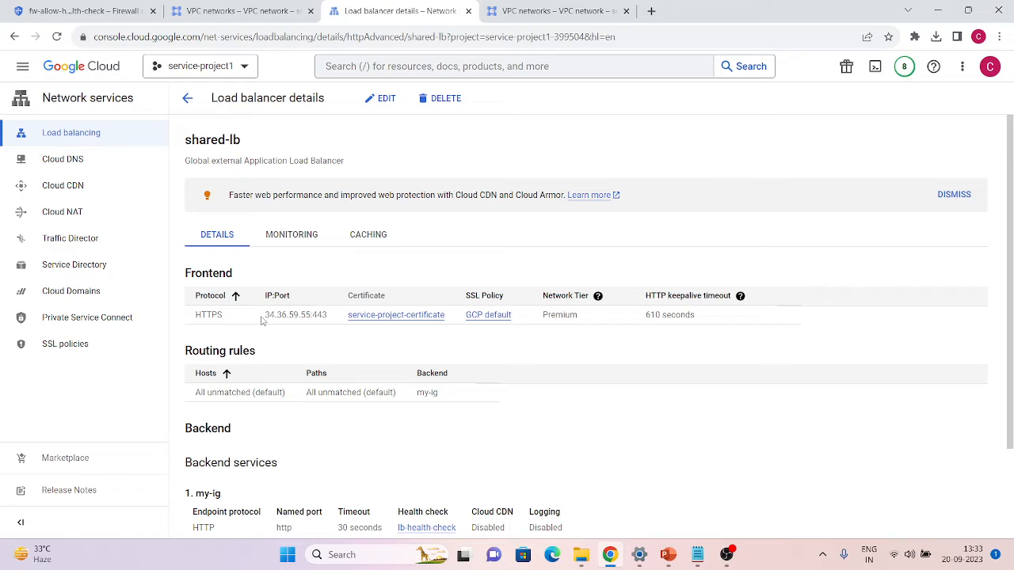
drag(262, 319, 315, 315)
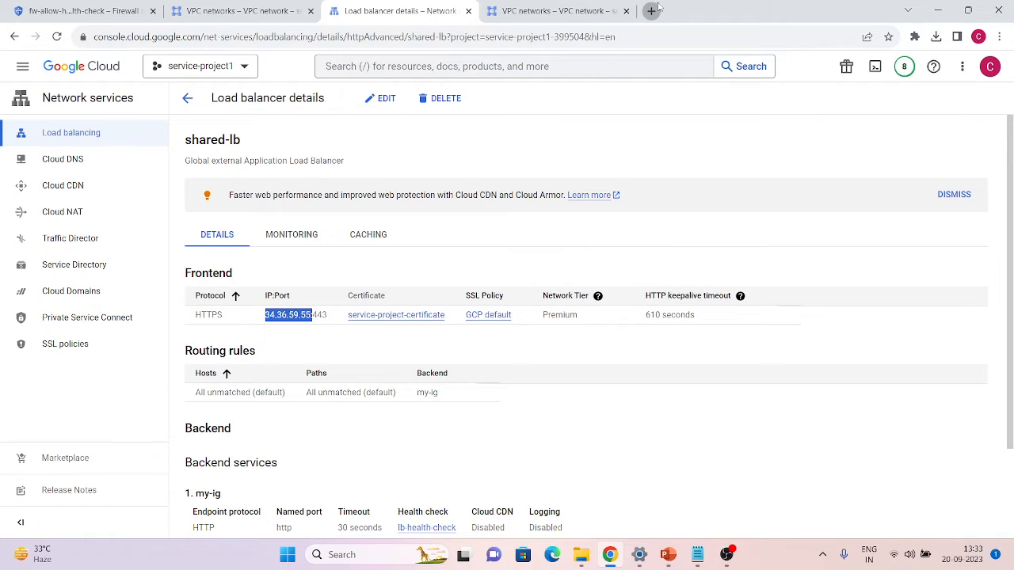
Open serviceproject.cloudconcepts4u.in in a new browser tab and reload it several times to check which backend instance serves the page
key(ctrl+t)
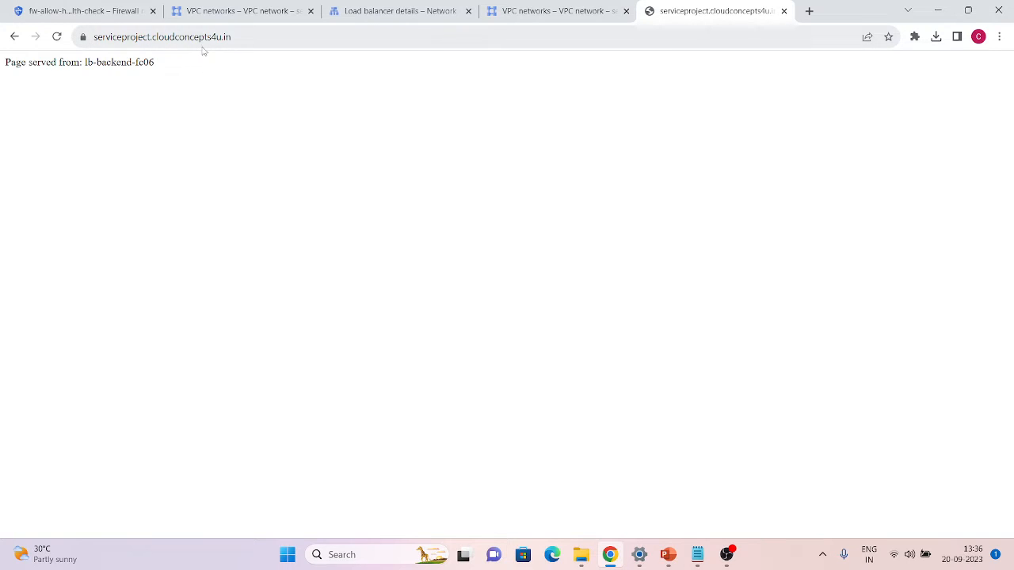
click(227, 46)
drag(226, 47, 153, 49)
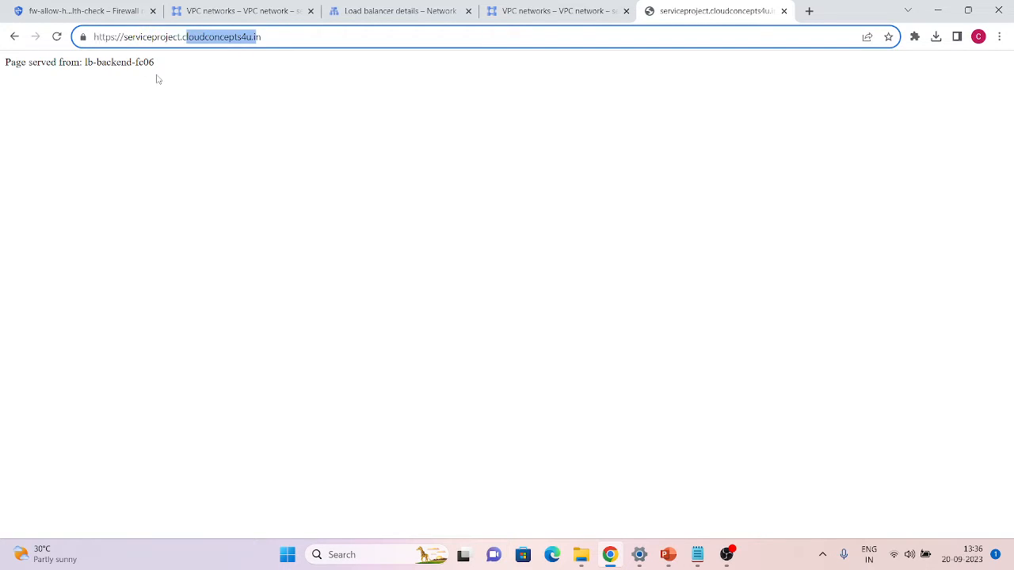
click(157, 76)
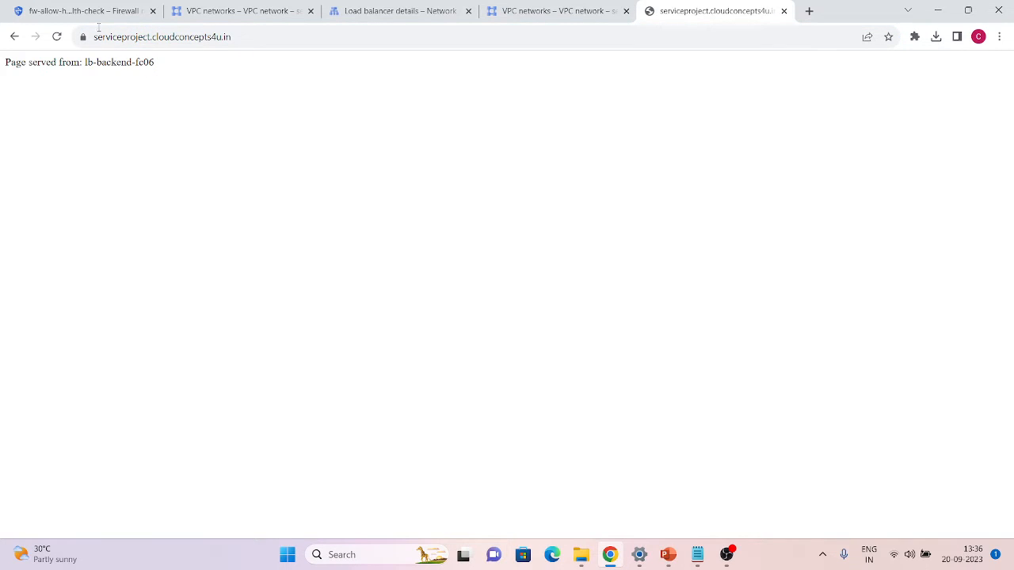
click(53, 41)
click(57, 37)
click(57, 37)
click(56, 37)
click(57, 38)
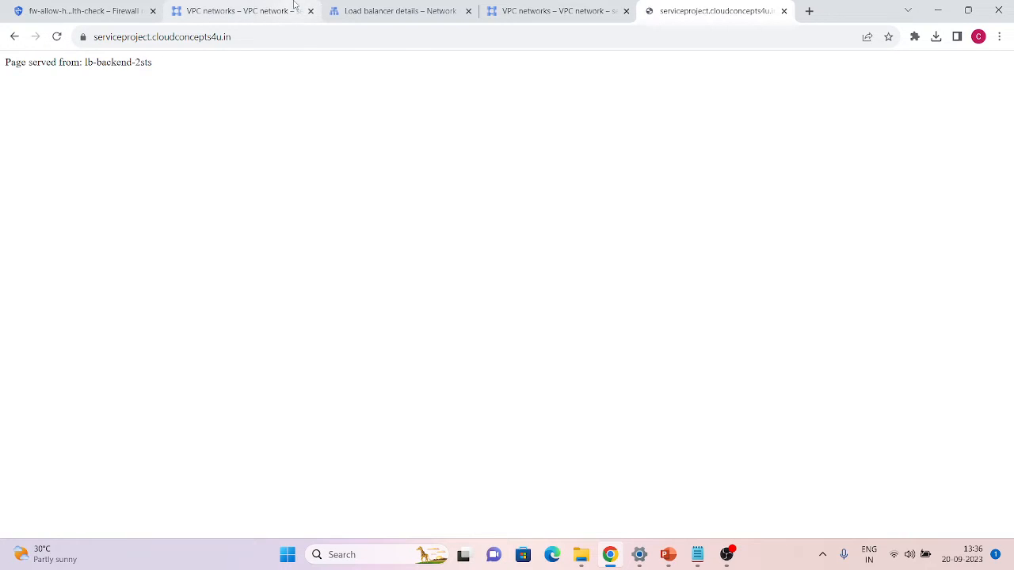
Compare the backend name on the served page with the VM instances in service-project1, and revisit the shared-lb details
click(237, 10)
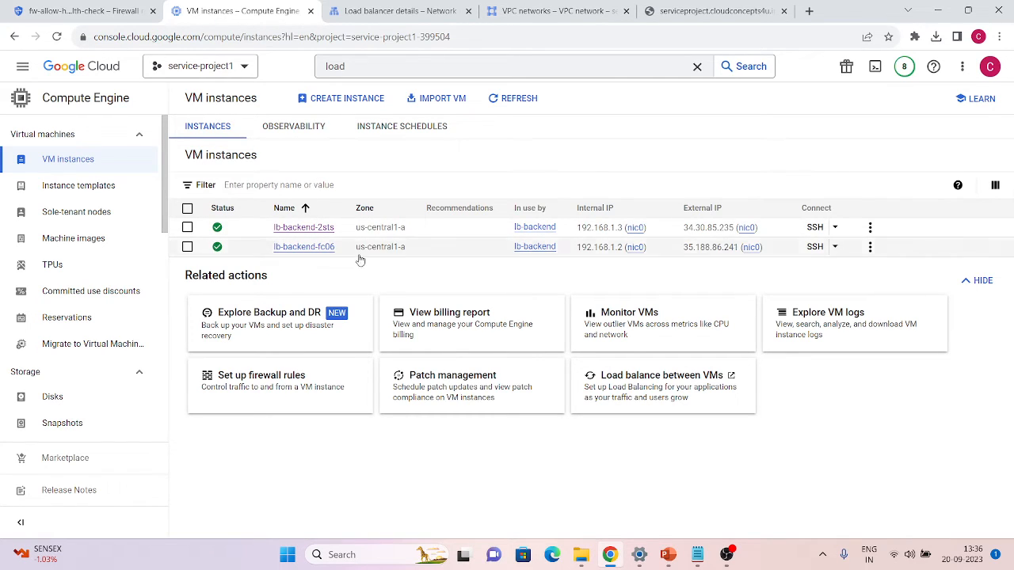
click(713, 11)
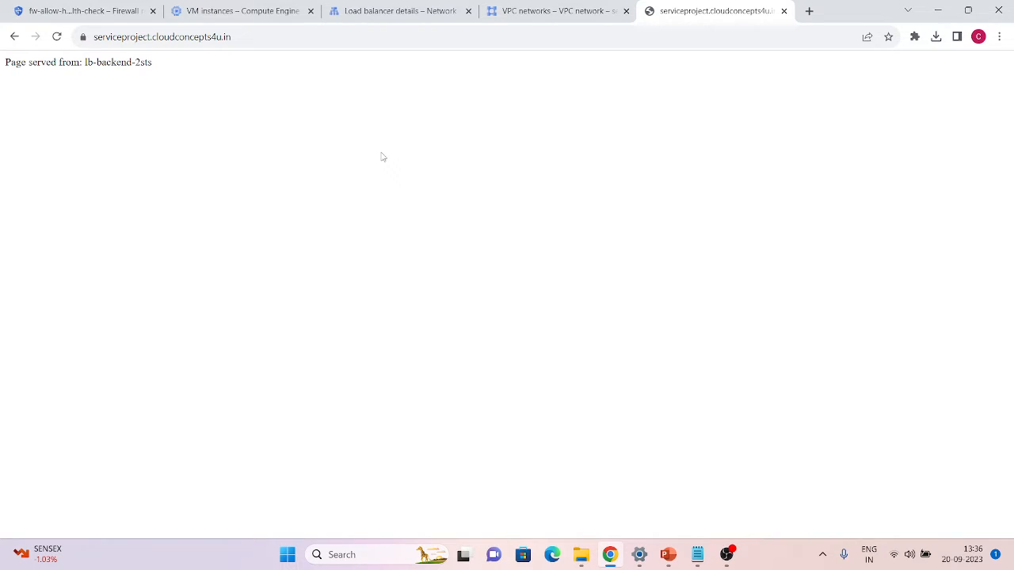
click(278, 8)
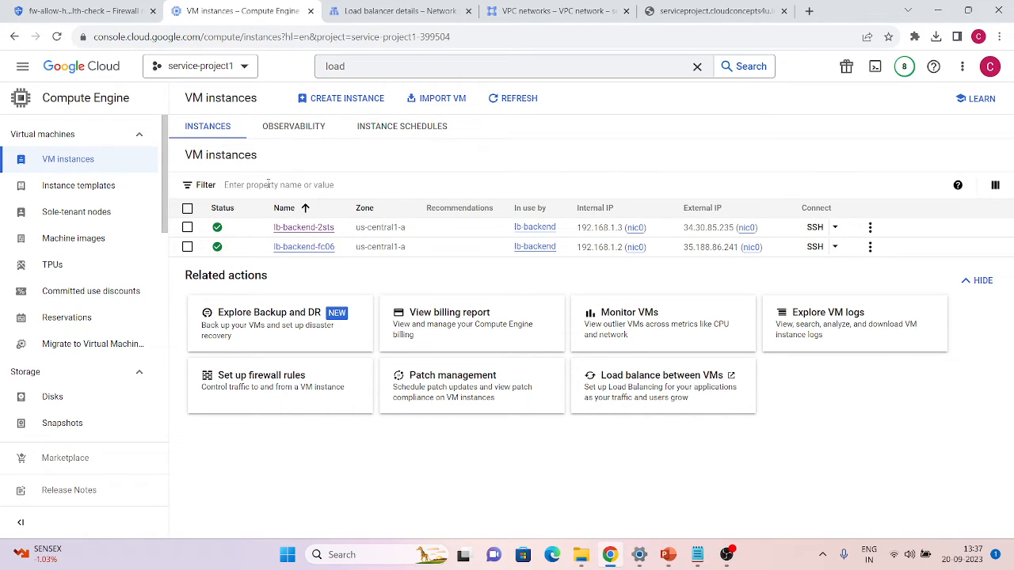
click(357, 10)
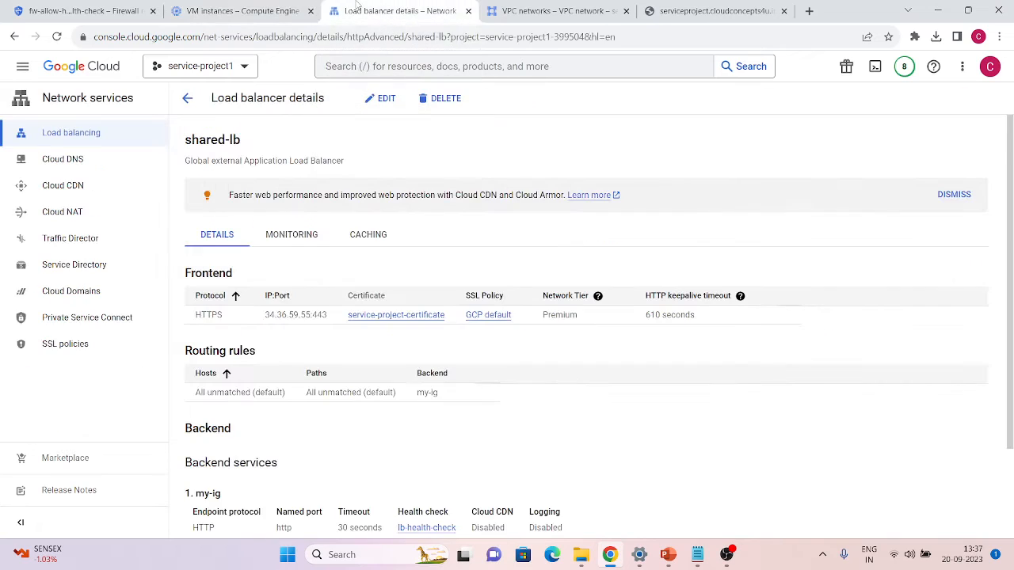
Start configuring a global external Application Load Balancer in service-project2 and show the backend services available for its backend configuration
click(495, 10)
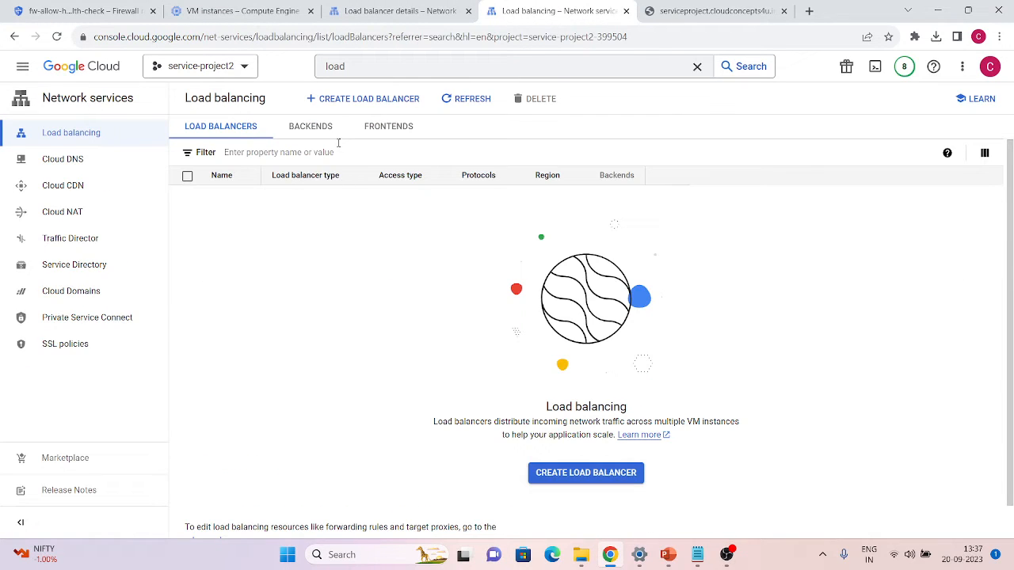
click(344, 101)
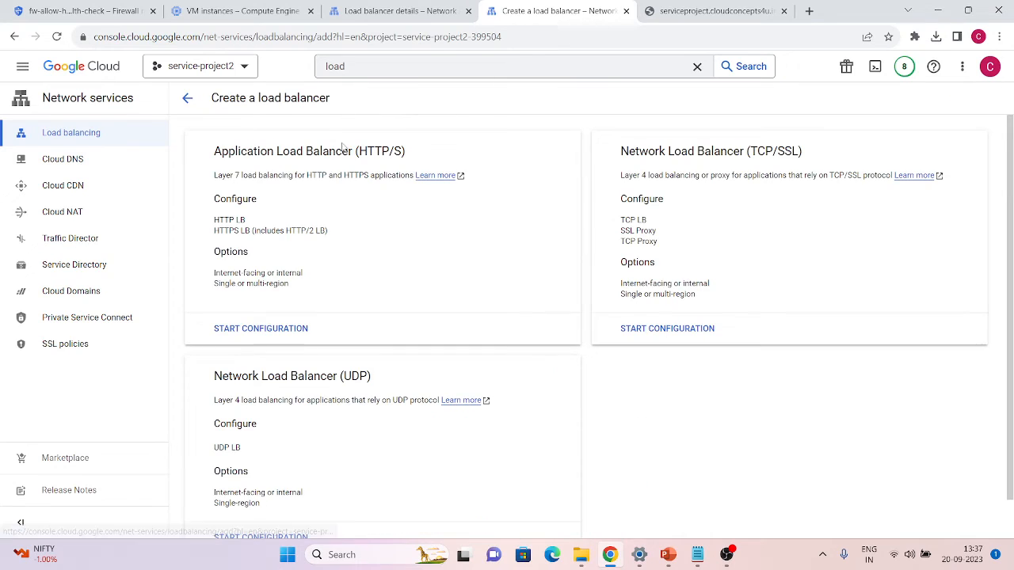
click(260, 329)
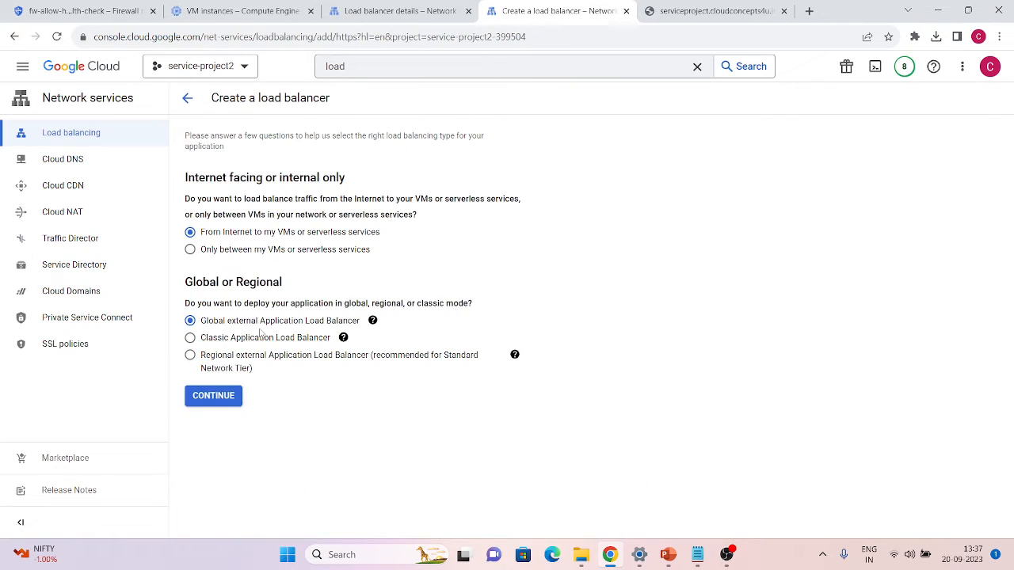
click(218, 396)
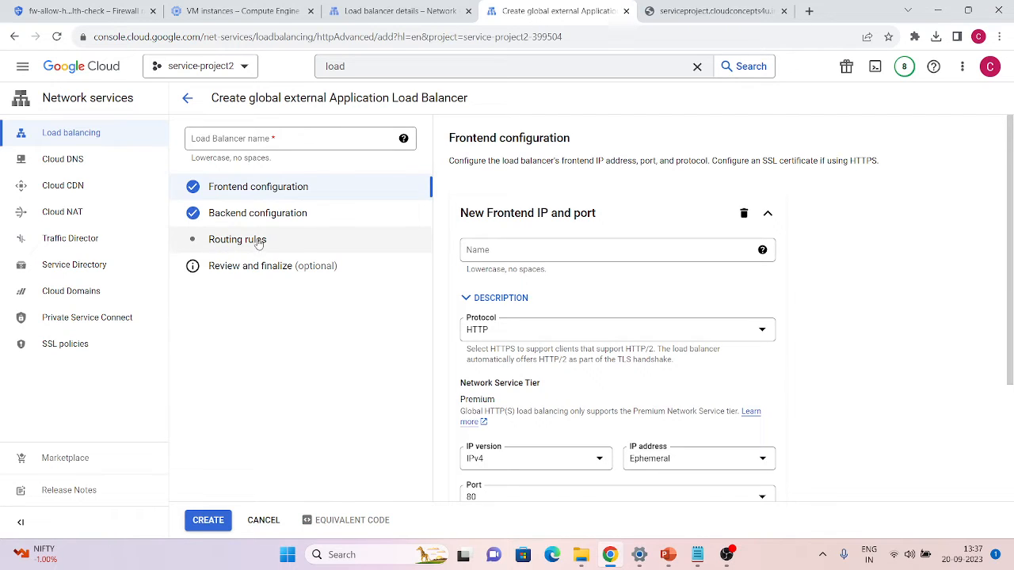
click(256, 222)
click(622, 213)
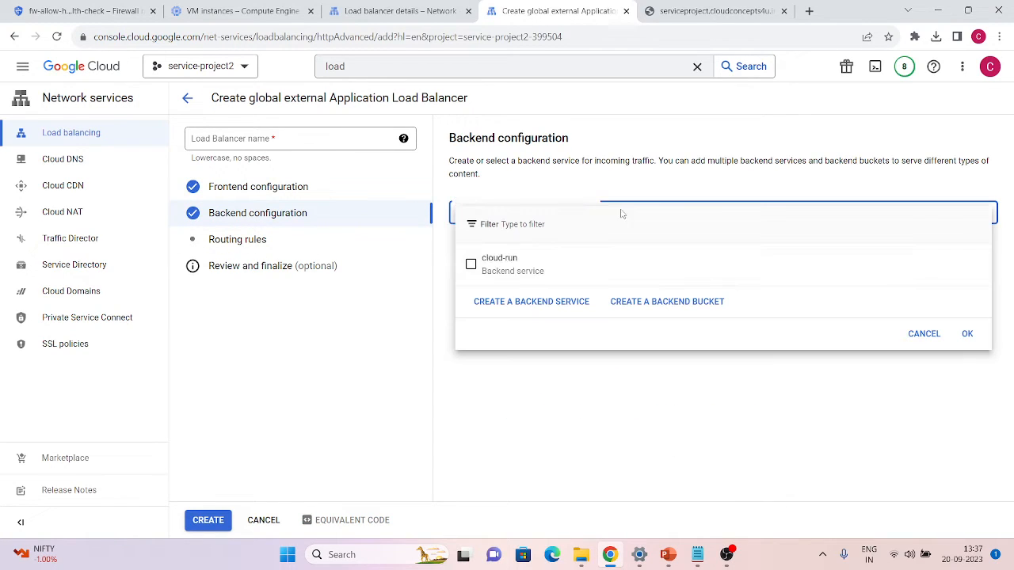
Review the form for creating a new instance-group backend service, then cancel it and the load balancer setup
click(526, 310)
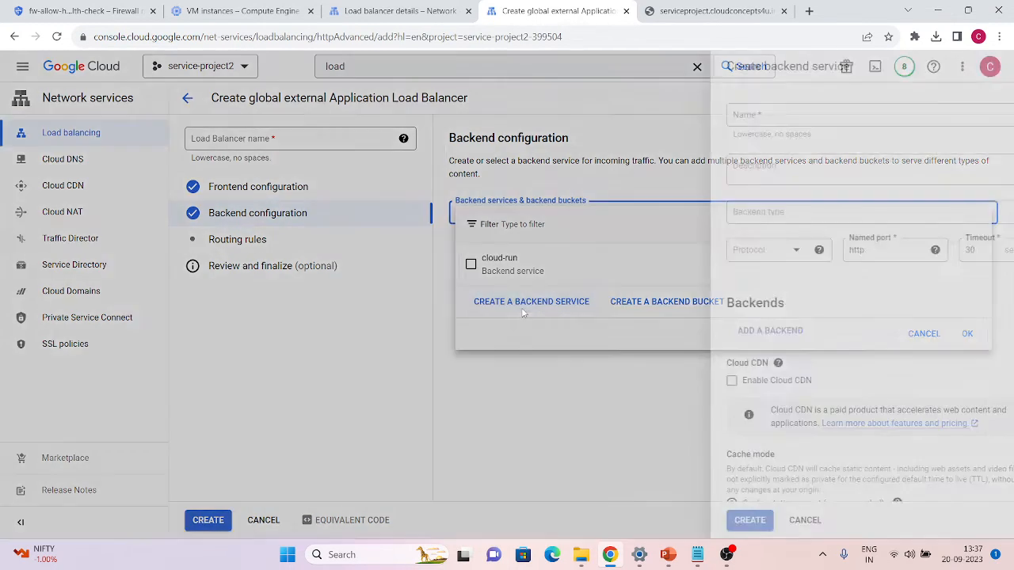
scroll(722, 417, down, 2)
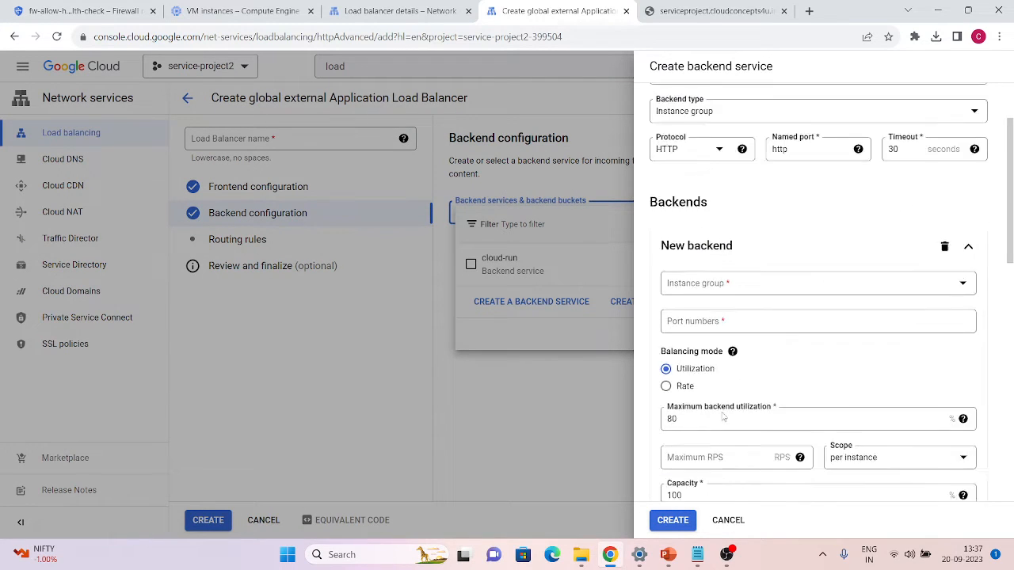
scroll(722, 418, down, 2)
scroll(722, 418, up, 3)
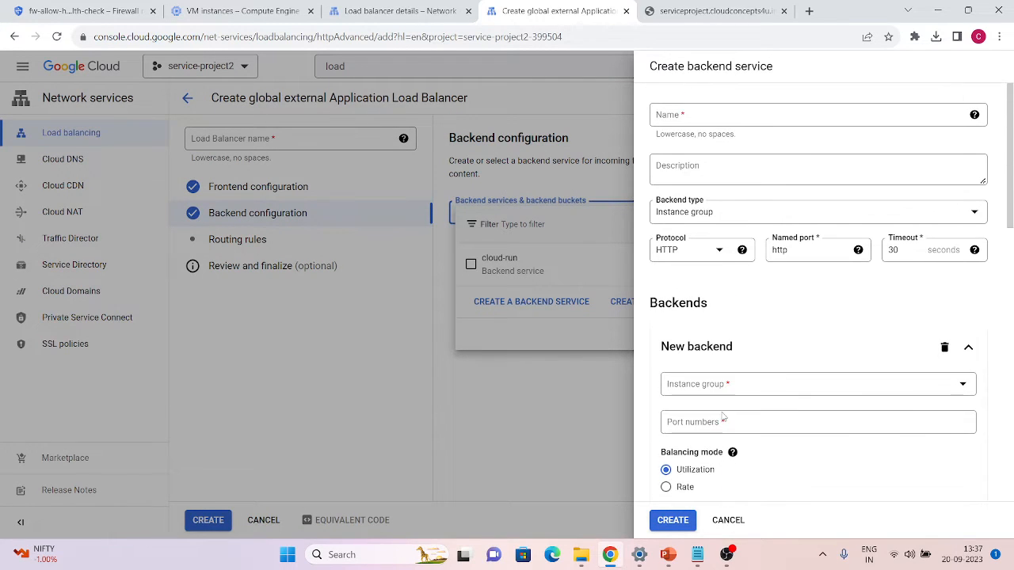
click(713, 524)
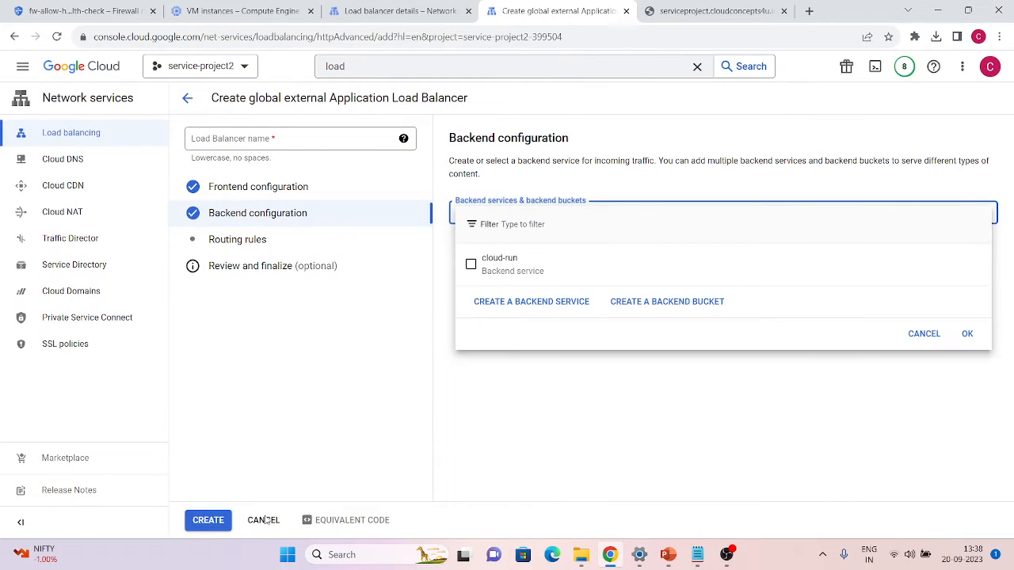
click(265, 520)
click(264, 519)
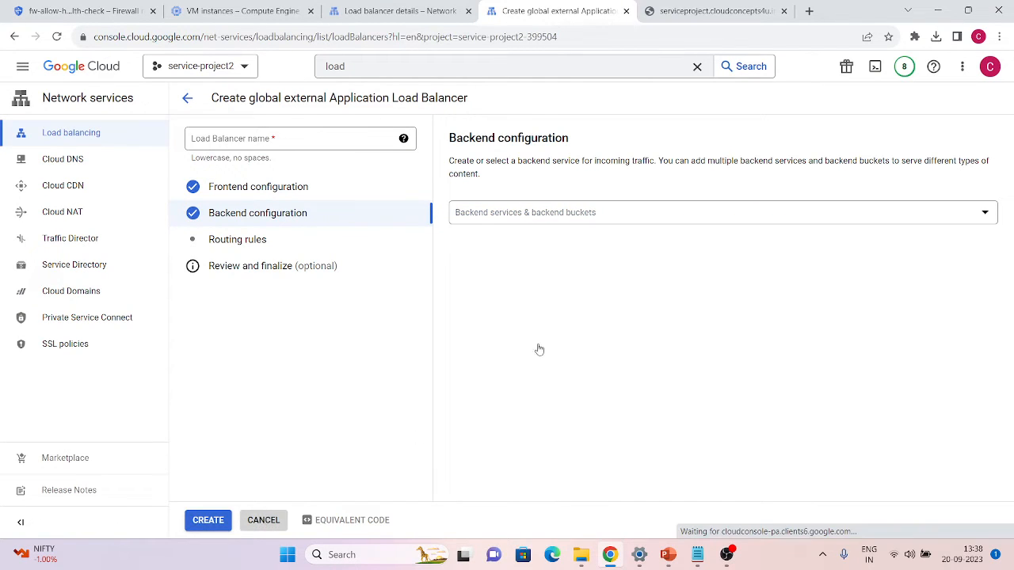
Activate Cloud Shell in service-project2 and enlarge its terminal area
click(877, 70)
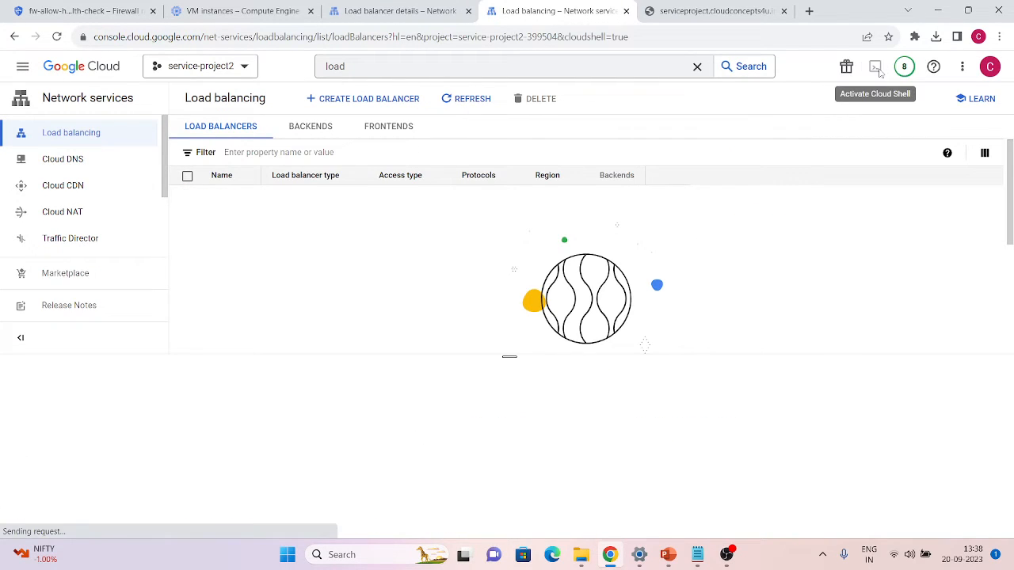
drag(511, 356, 523, 208)
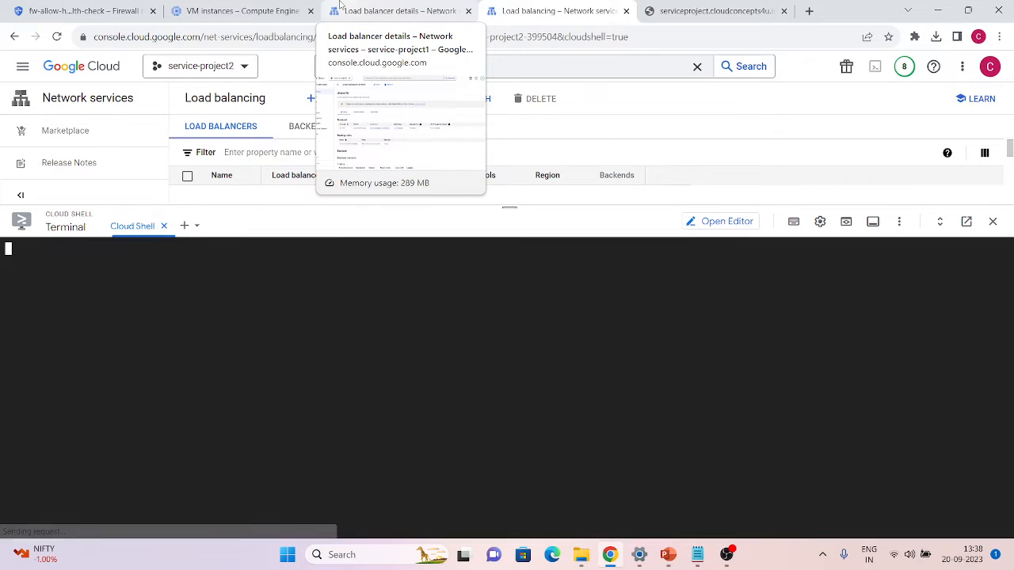
Open the shared backend service permissions in service-project1 and list all backend services, including those without individual permissions
click(338, 6)
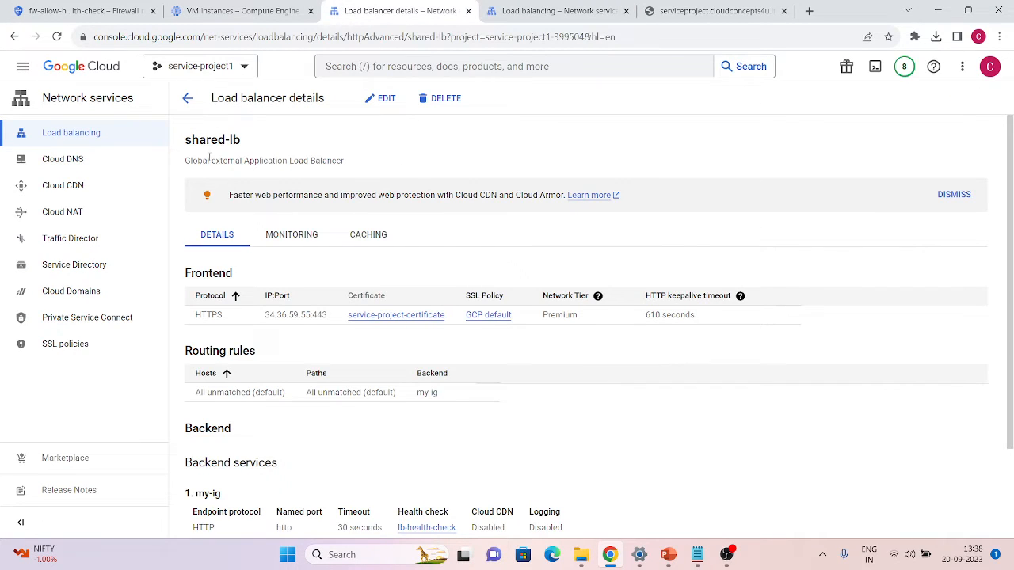
click(102, 141)
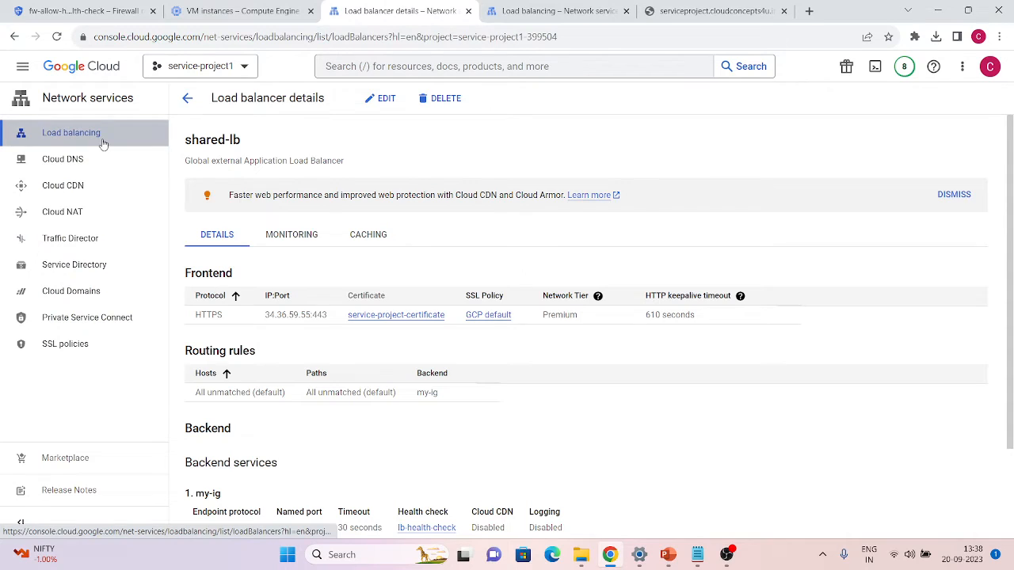
click(317, 130)
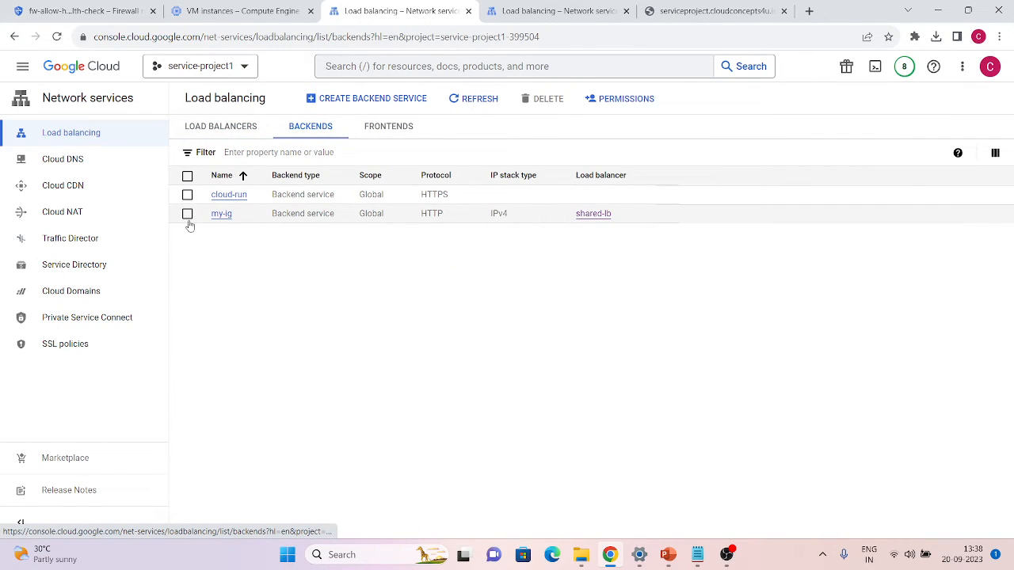
click(187, 214)
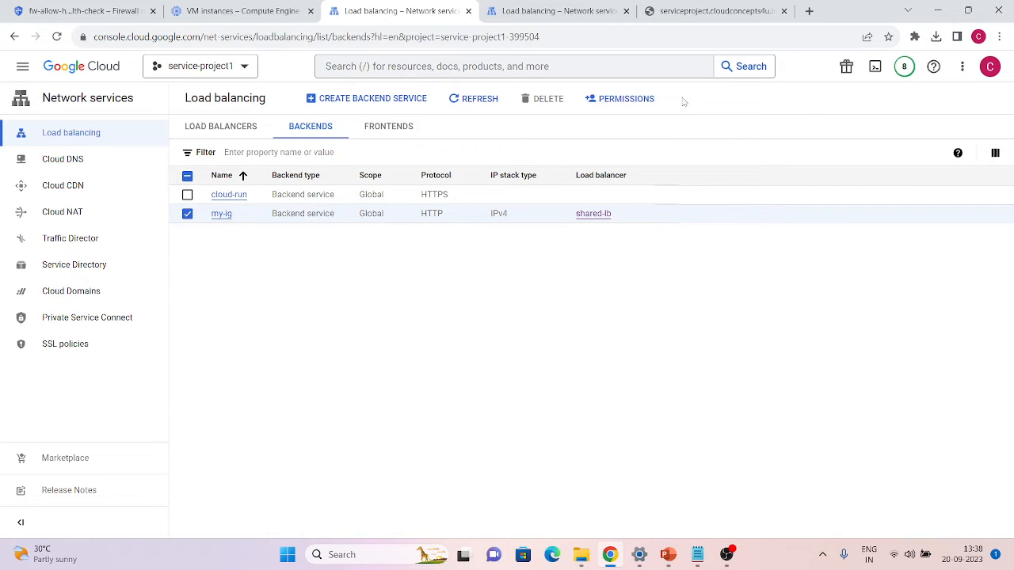
click(634, 101)
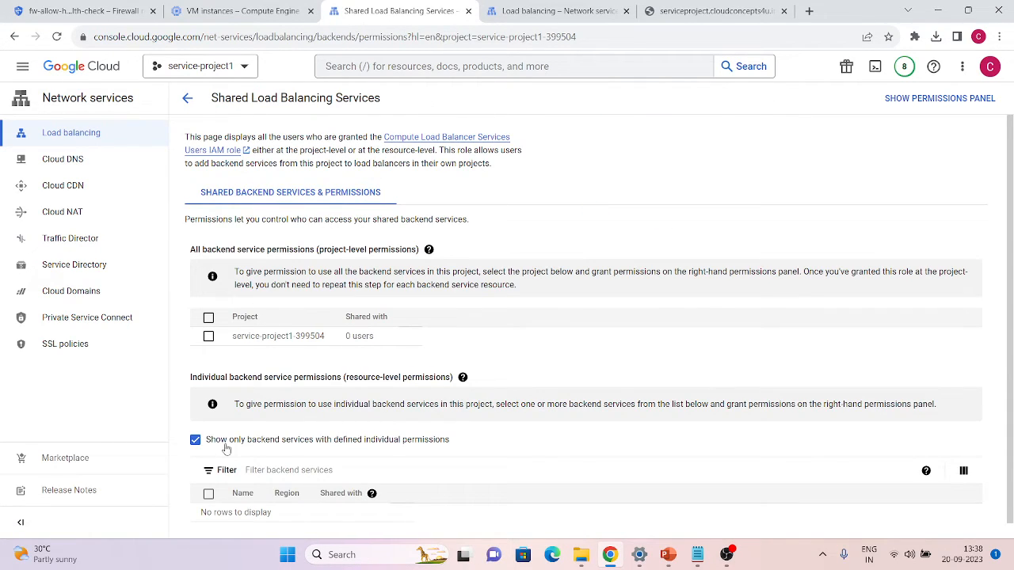
click(195, 440)
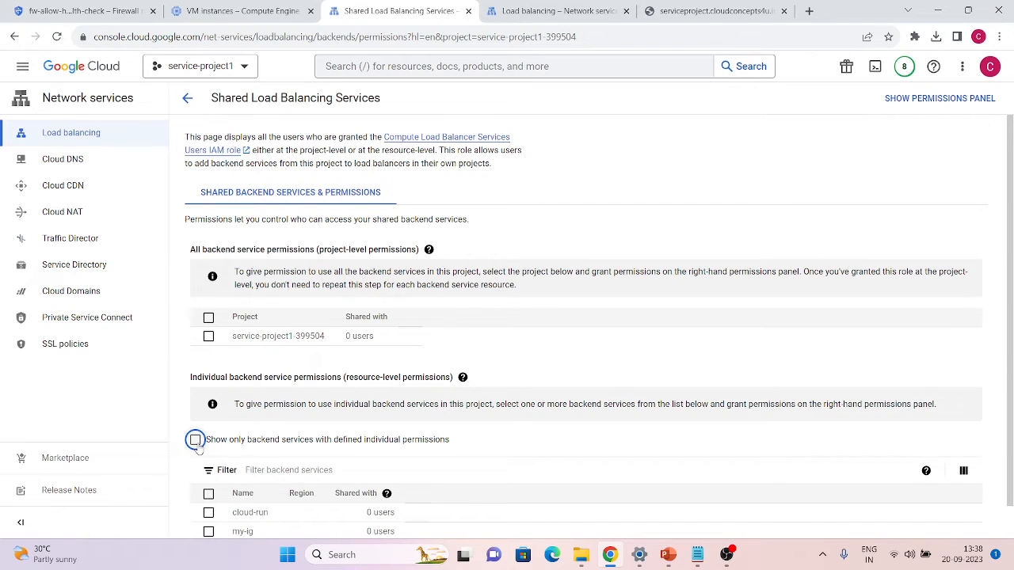
scroll(235, 441, down, 1)
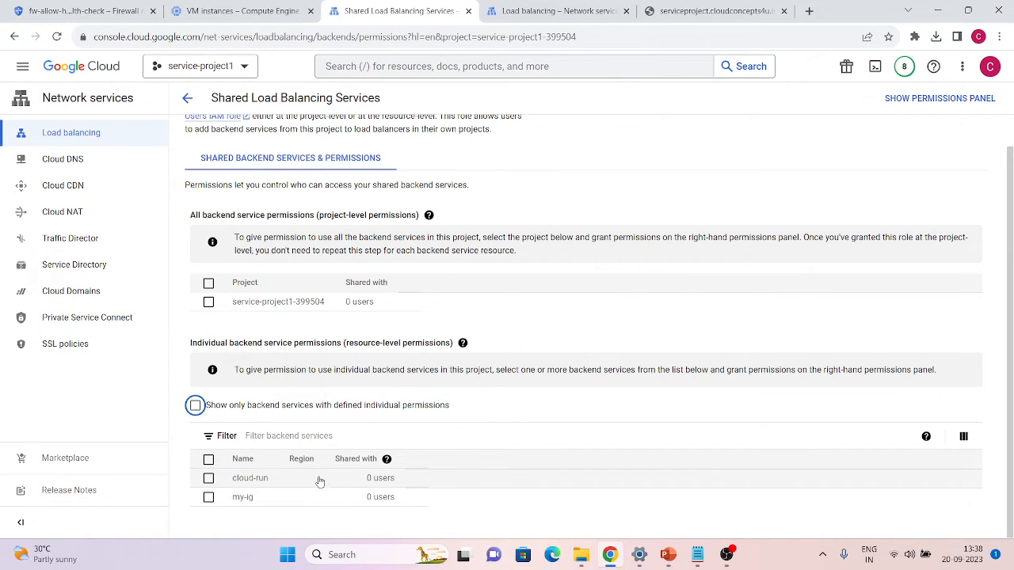
Grant the service-project2 admin's account the Compute Load Balancer Services User role on the my-ig backend service, and hide the permissions details
click(208, 498)
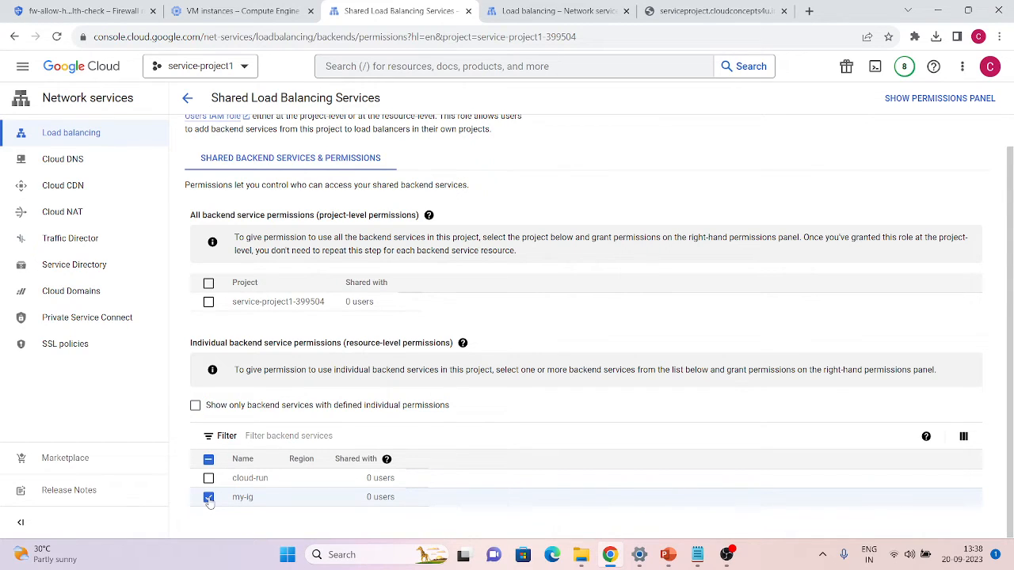
click(936, 99)
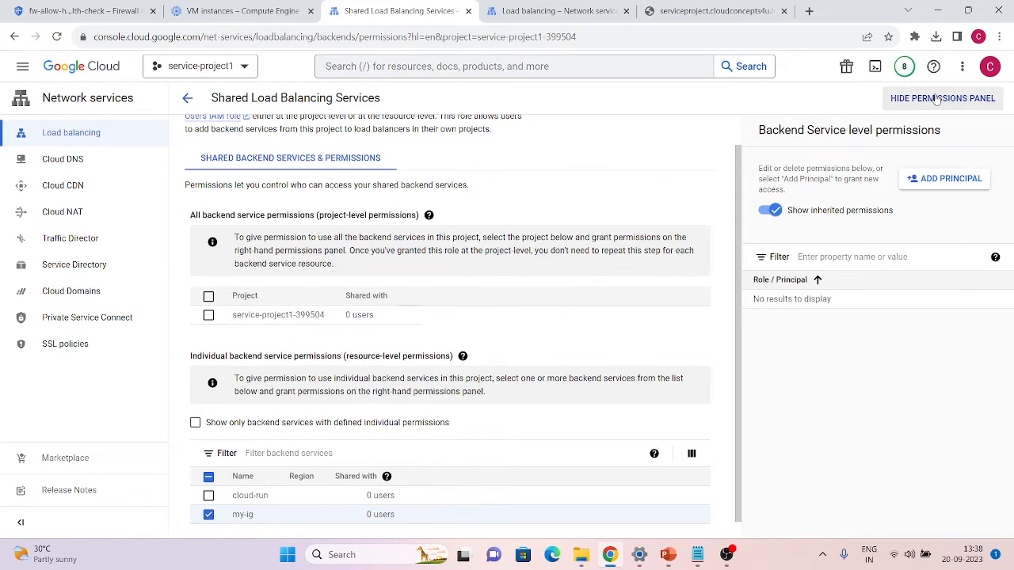
click(941, 180)
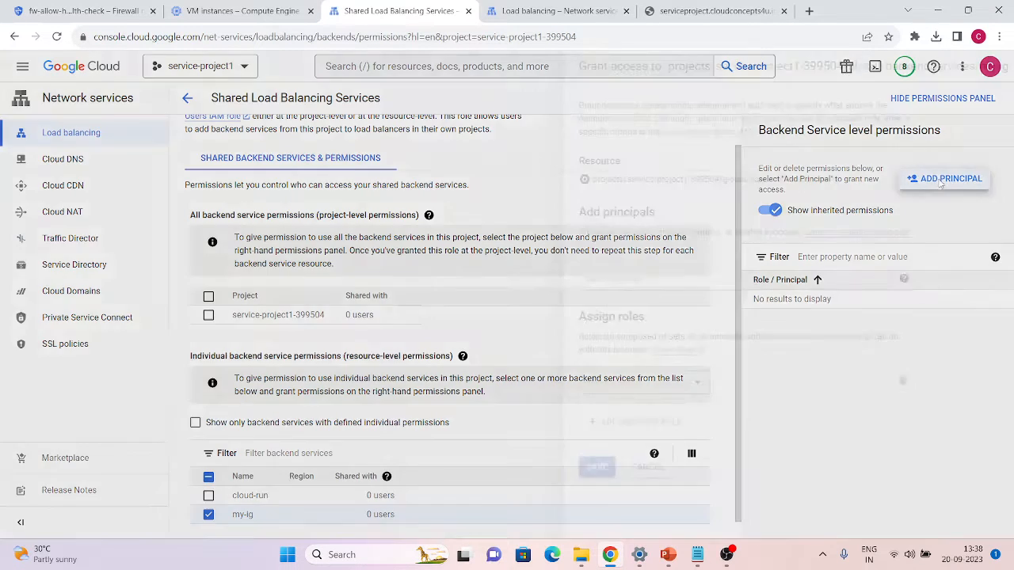
click(546, 279)
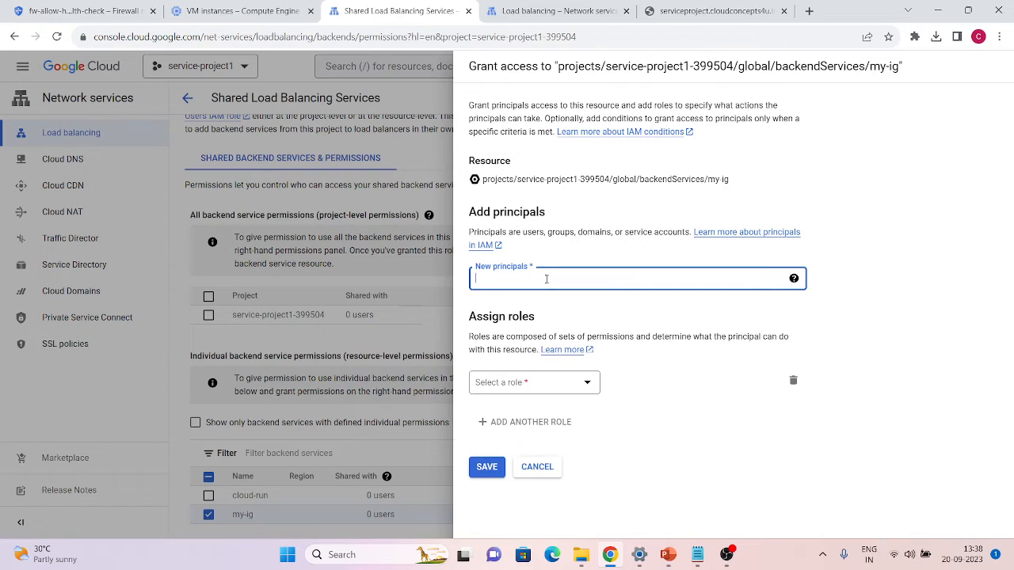
key(ctrl+v)
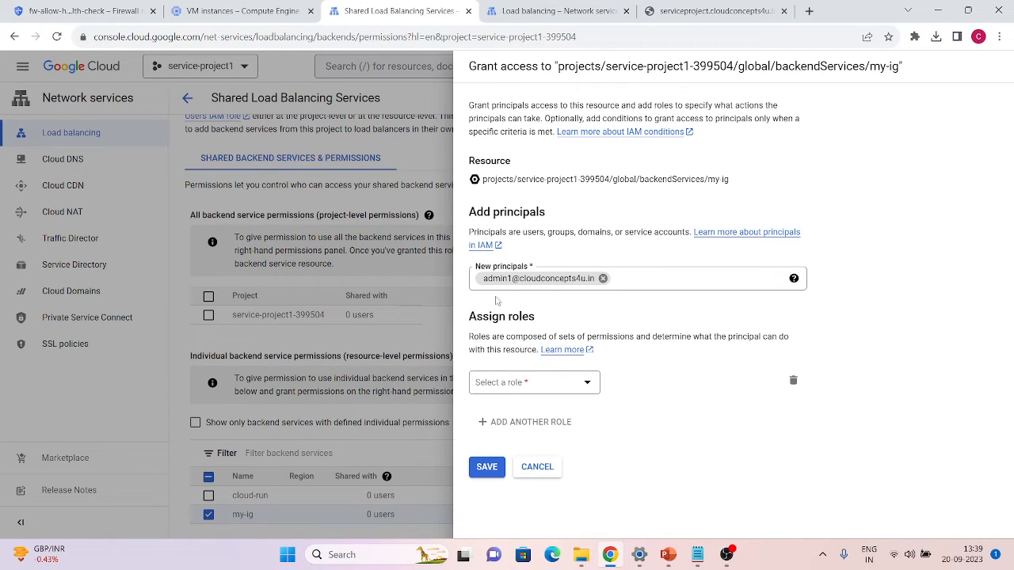
click(516, 385)
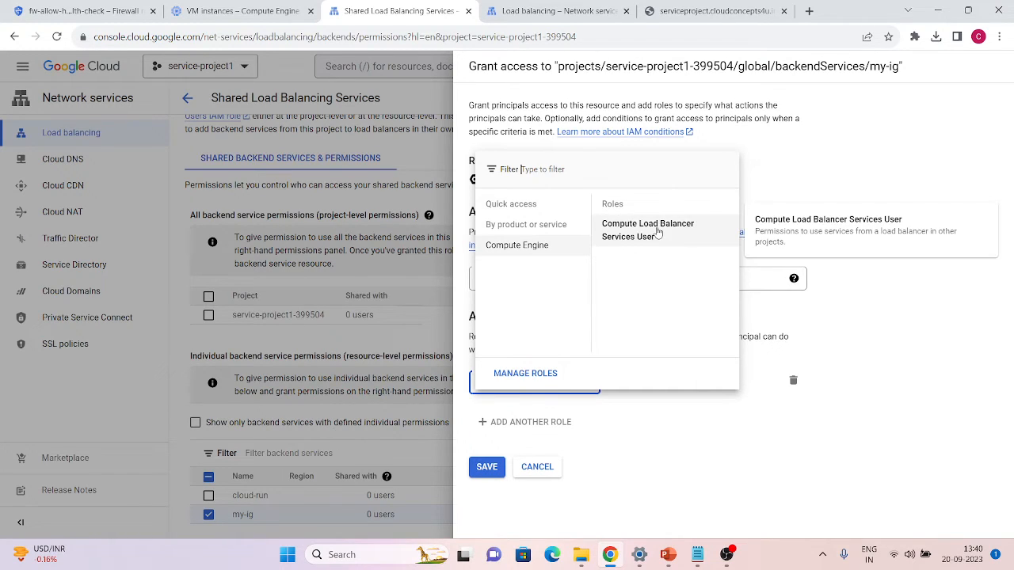
click(684, 237)
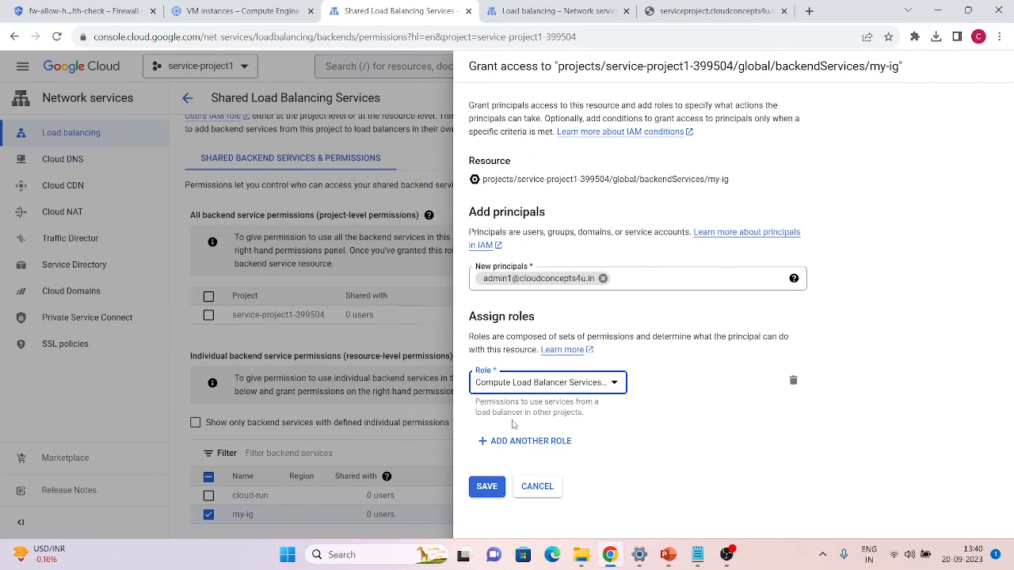
click(492, 487)
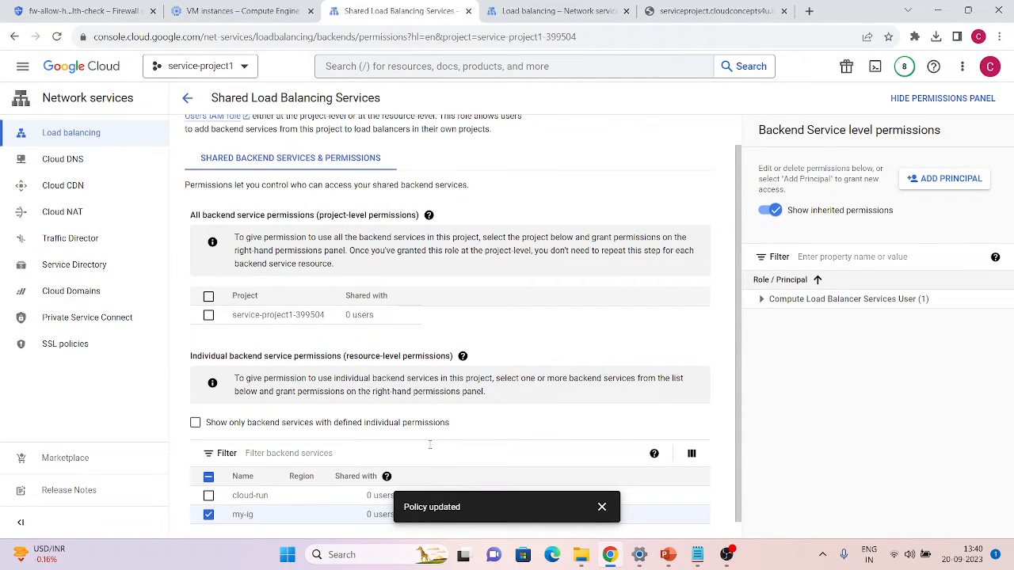
click(940, 100)
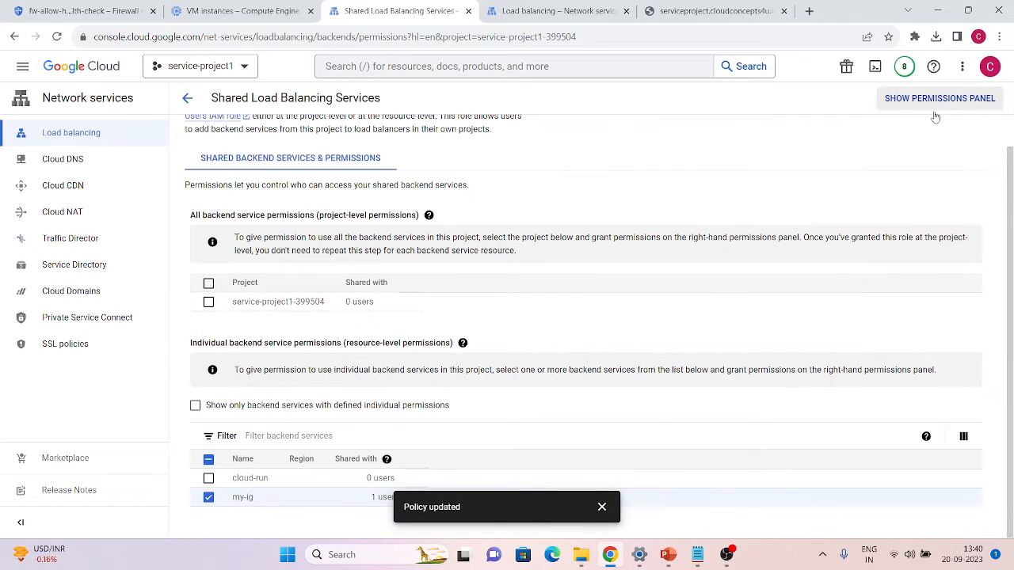
In service-project2's enlarged Cloud Shell, enter the gcloud command creating global URL map cross-ref-url-map with service-project1's lb-backend-service as default service
click(565, 8)
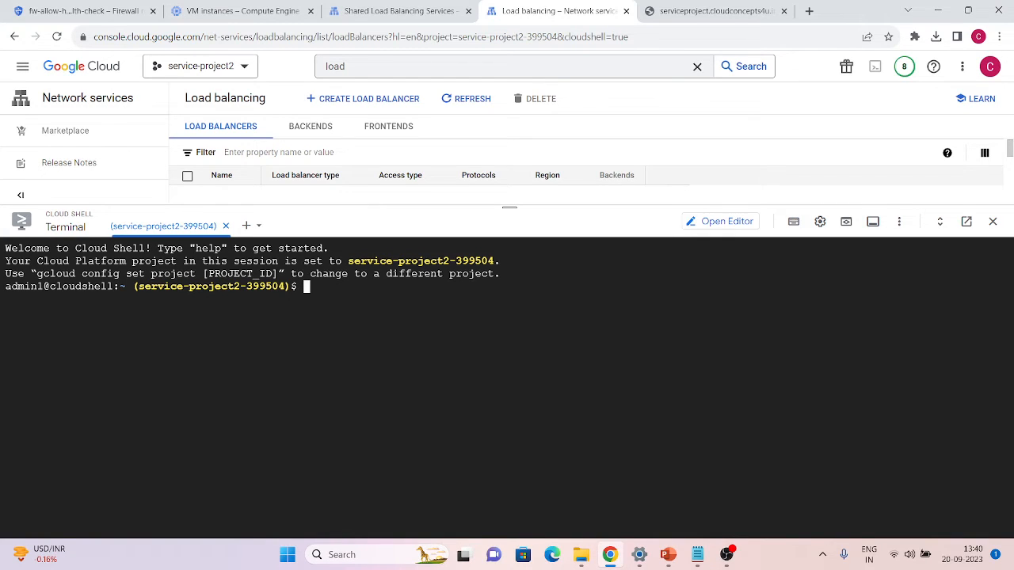
drag(509, 208, 510, 145)
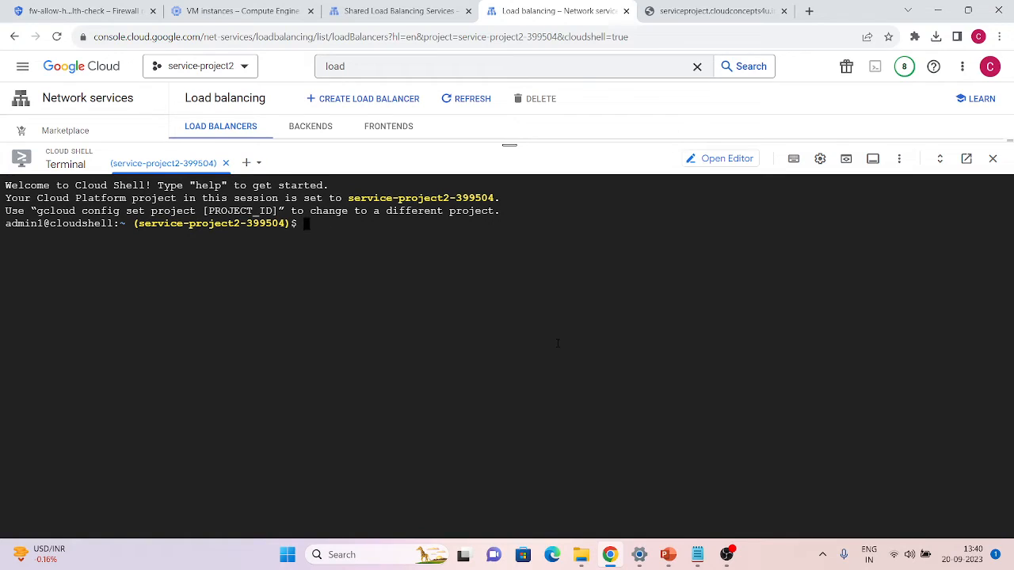
text(gcloud beta compute url-maps create cross-ref-url-map \     --default-service=projects/service-project1-399504/global/backendServices/lb-backend-service \     --global \     --project=service-project2-399504)
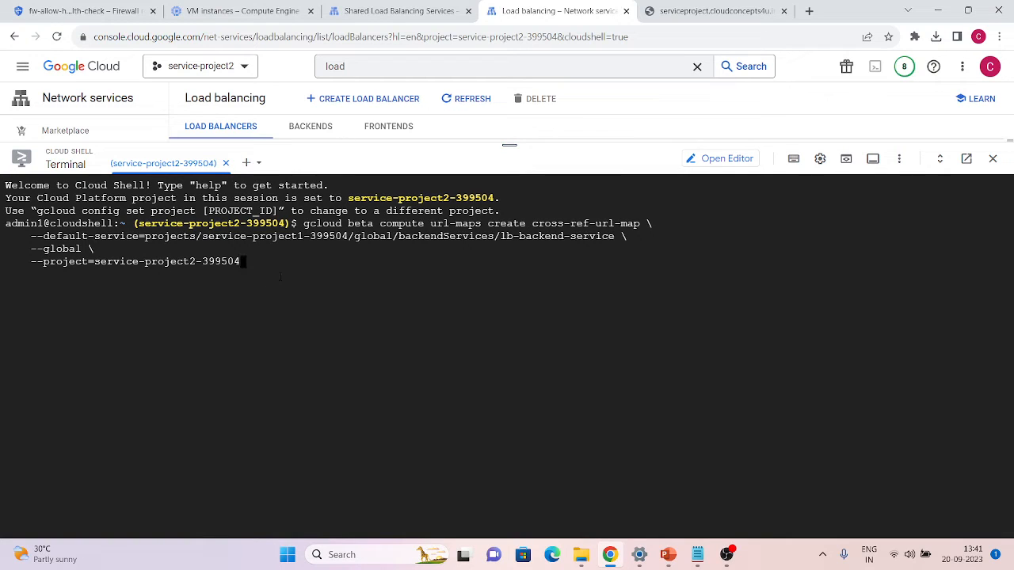
Check the shared backend service's name in service-project1, replace lb-backend-service with my-ig in the URL map command, and run it
click(204, 7)
click(332, 10)
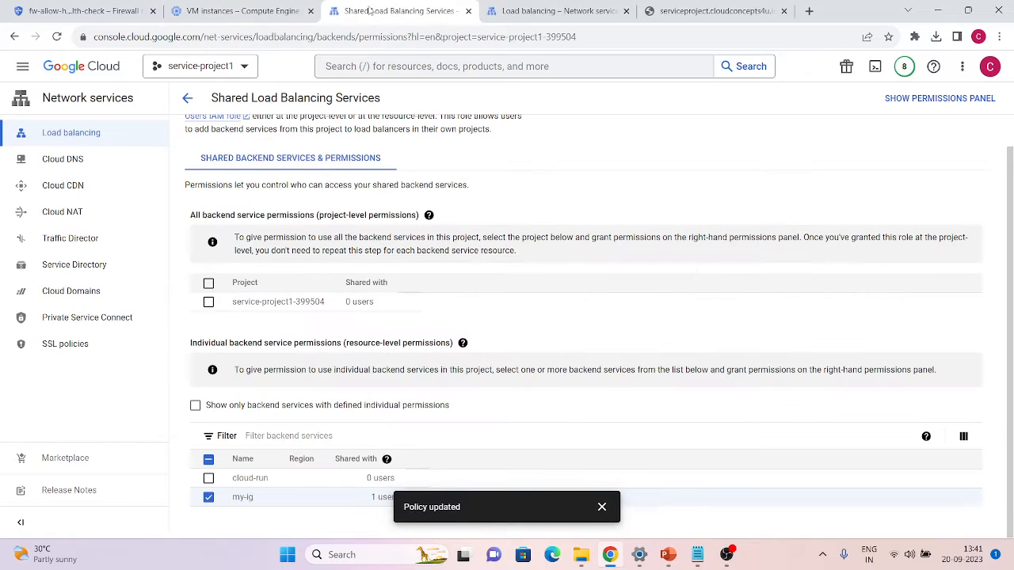
scroll(286, 283, up, 1)
click(503, 16)
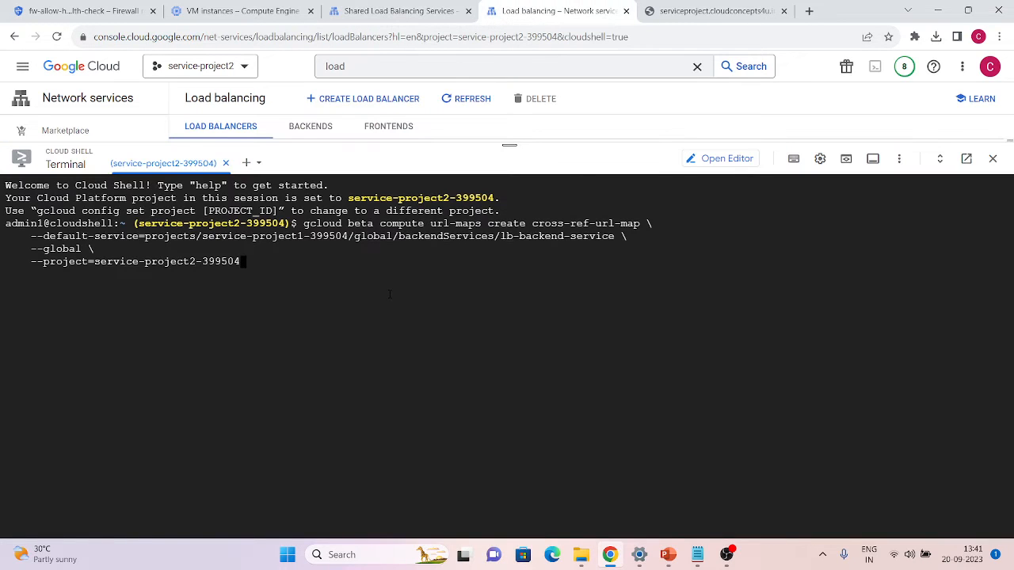
key(Left)
key(Up)
key(Left)
key(Left)
key(Left)
key(Left)
key(Up)
key(Right)
key(Right)
key(Right)
key(Right)
key(Right)
key(Right)
key(Right)
key(Right)
key(BackSpace)
key(BackSpace)
key(BackSpace)
key(BackSpace)
key(BackSpace)
key(BackSpace)
key(BackSpace)
key(BackSpace)
key(BackSpace)
key(BackSpace)
key(BackSpace)
key(BackSpace)
key(BackSpace)
key(BackSpace)
key(BackSpace)
key(BackSpace)
key(BackSpace)
key(BackSpace)
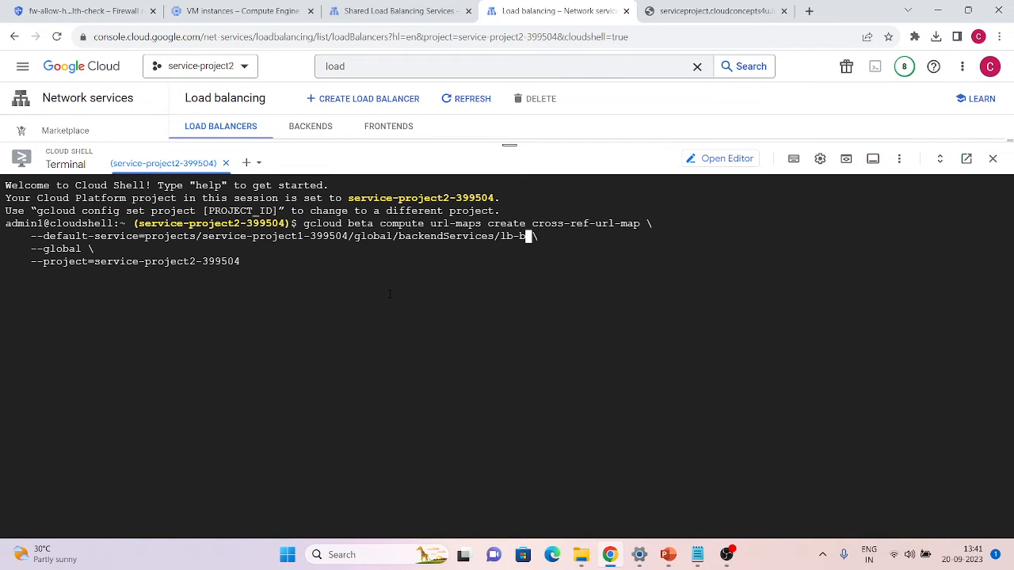
text(my-ig)
key(Return)
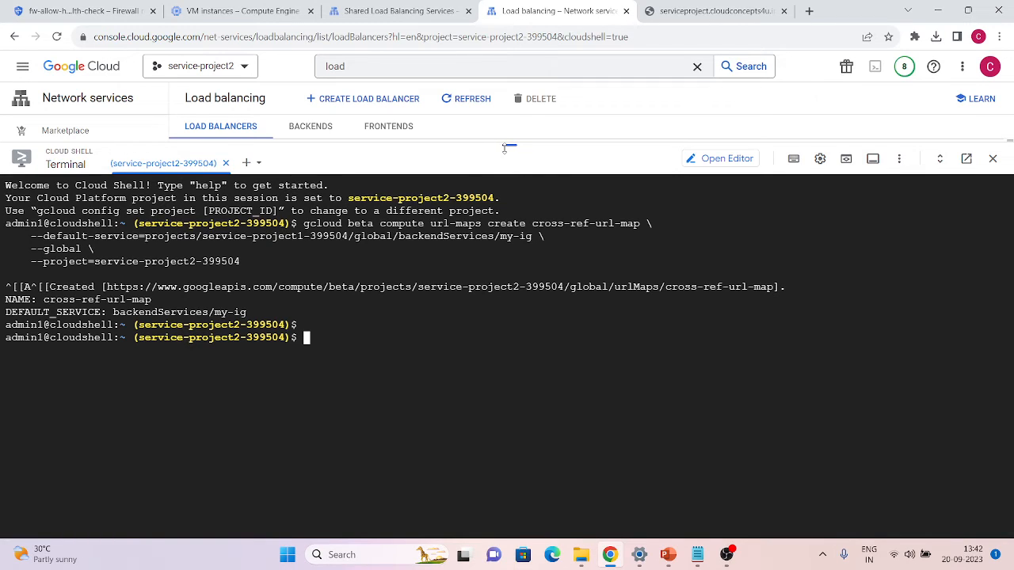
Shrink the terminal, refresh the load balancer list, and examine cross-ref-url-map's frontend, routing rules, and backend's project
drag(495, 145, 496, 422)
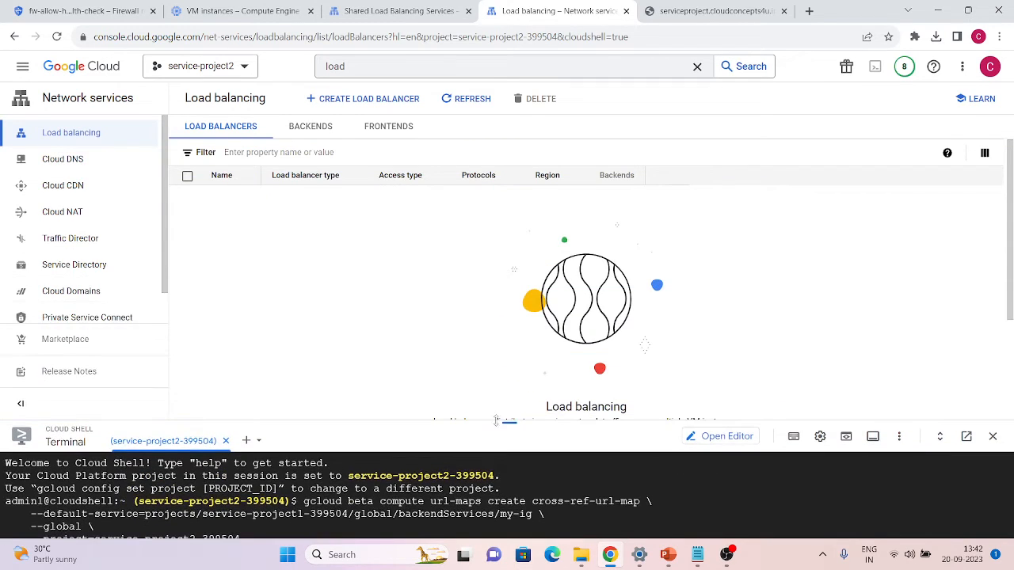
click(448, 115)
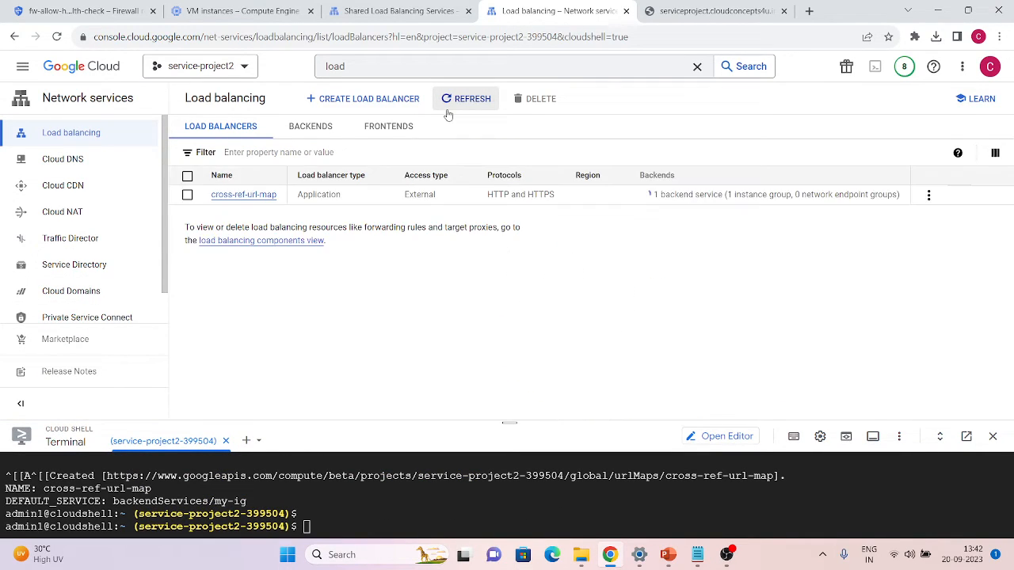
click(244, 196)
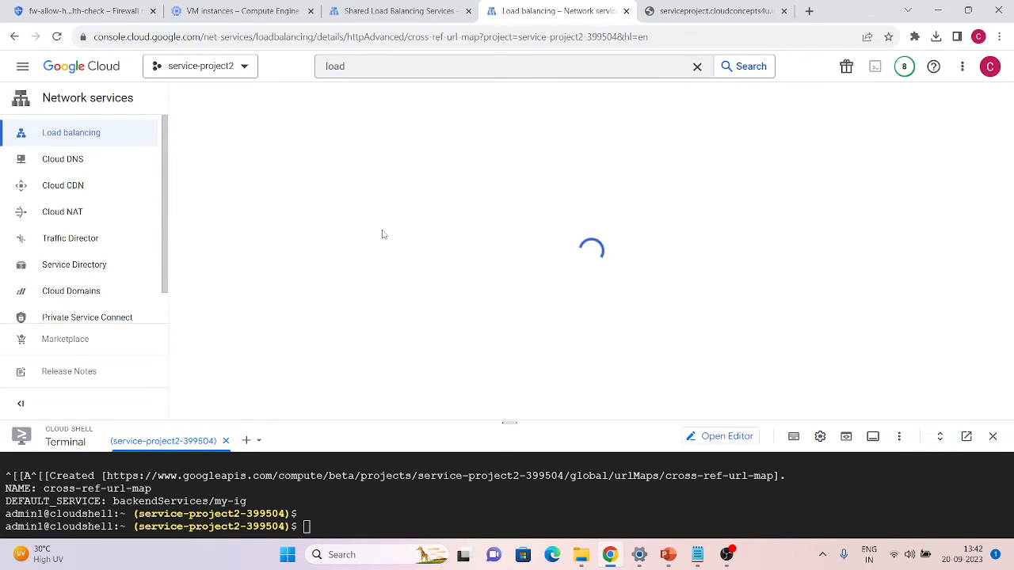
scroll(458, 268, down, 1)
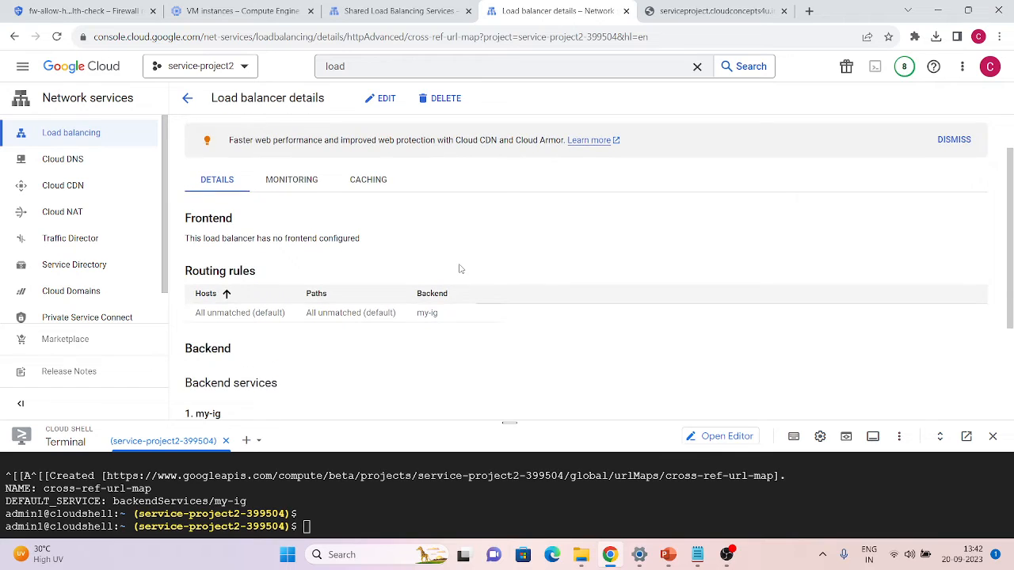
scroll(369, 316, down, 2)
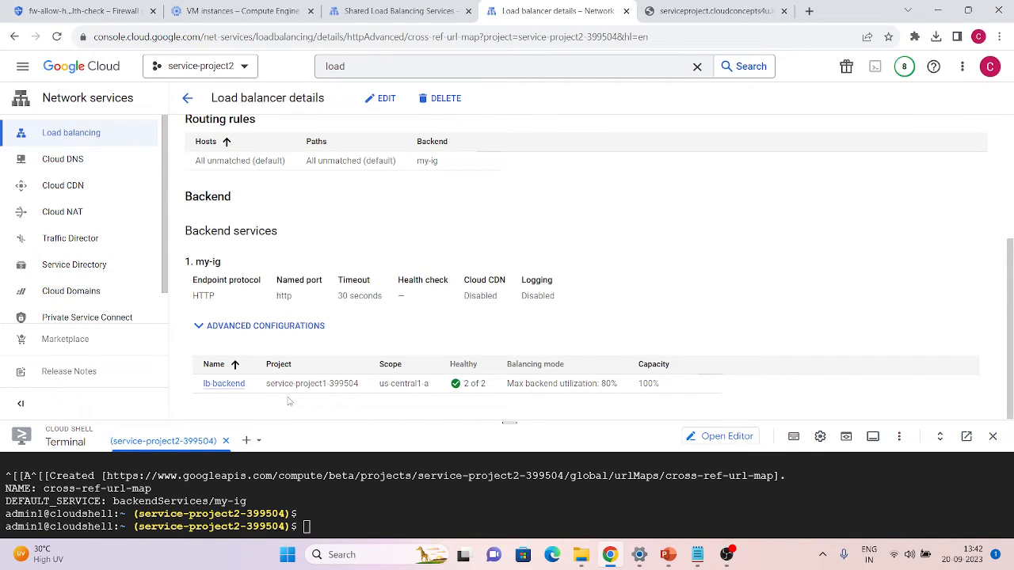
drag(266, 387, 363, 385)
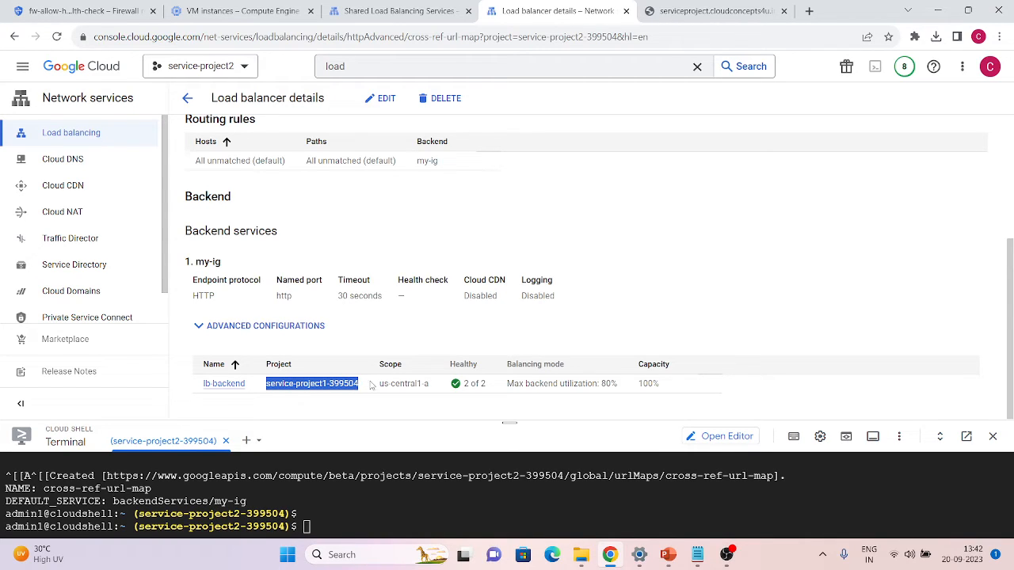
scroll(299, 253, up, 3)
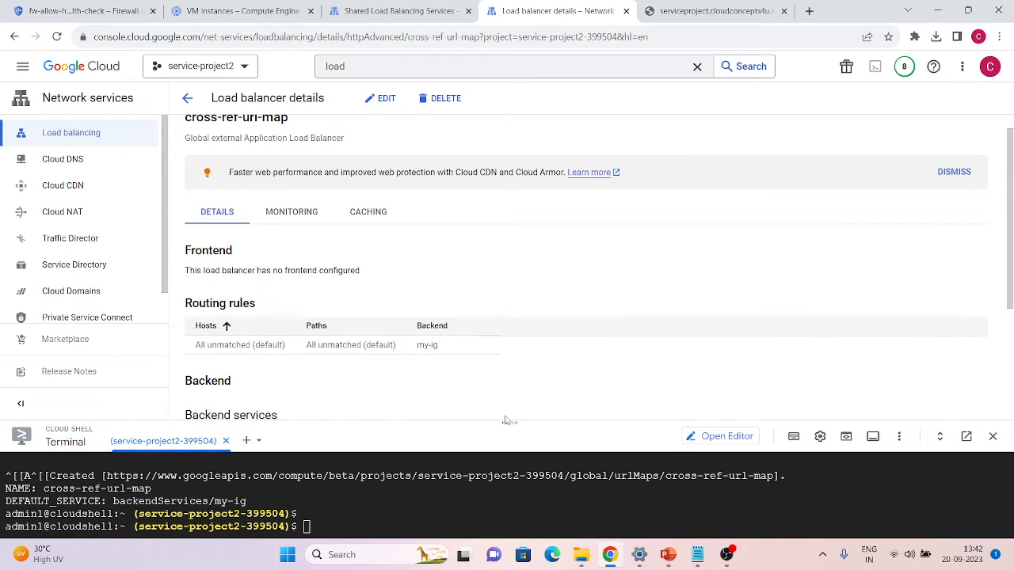
scroll(457, 336, up, 1)
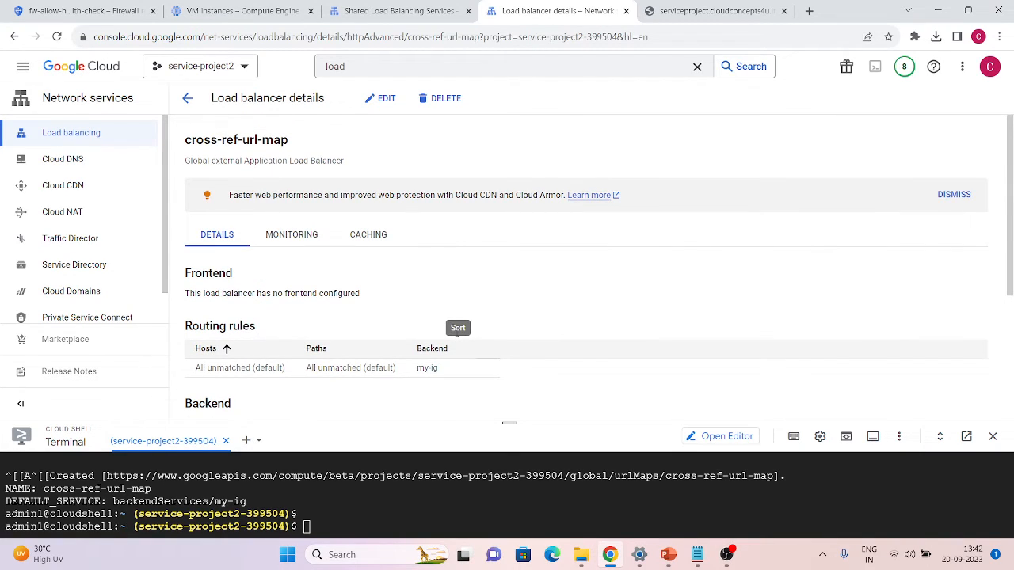
Enlarge the terminal and create global target HTTPS proxy cross-ref-https-proxy in service-project2, using cross-ref-url-map and SSL certificate cross-ref
drag(510, 426, 510, 156)
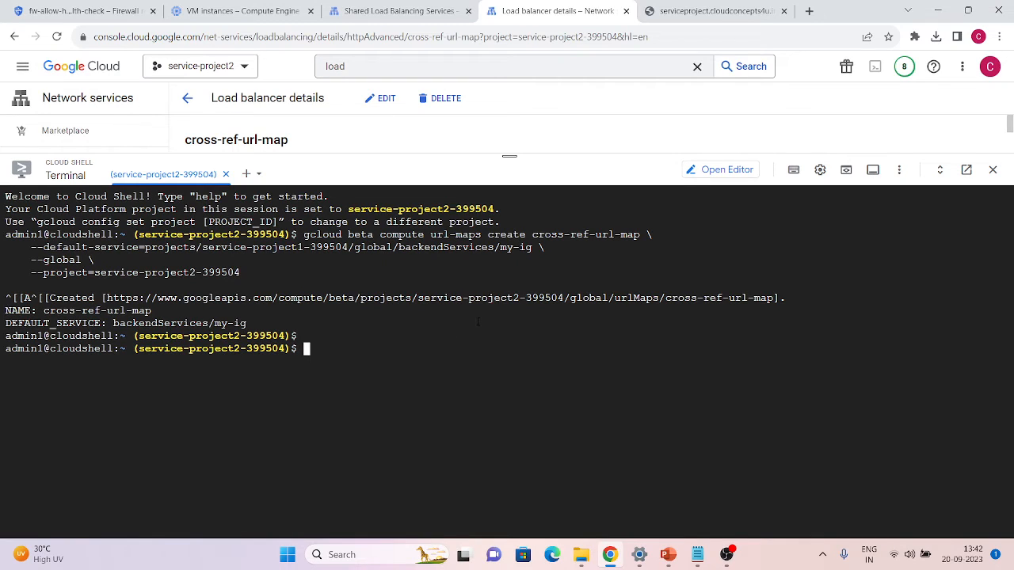
text(gcloud beta compute target-https-proxies create cross-ref-https-proxy \     --url-map=cross-ref-url-map \     --ssl-certificates=cross-ref \     --global \     --project=service-project2-399504)
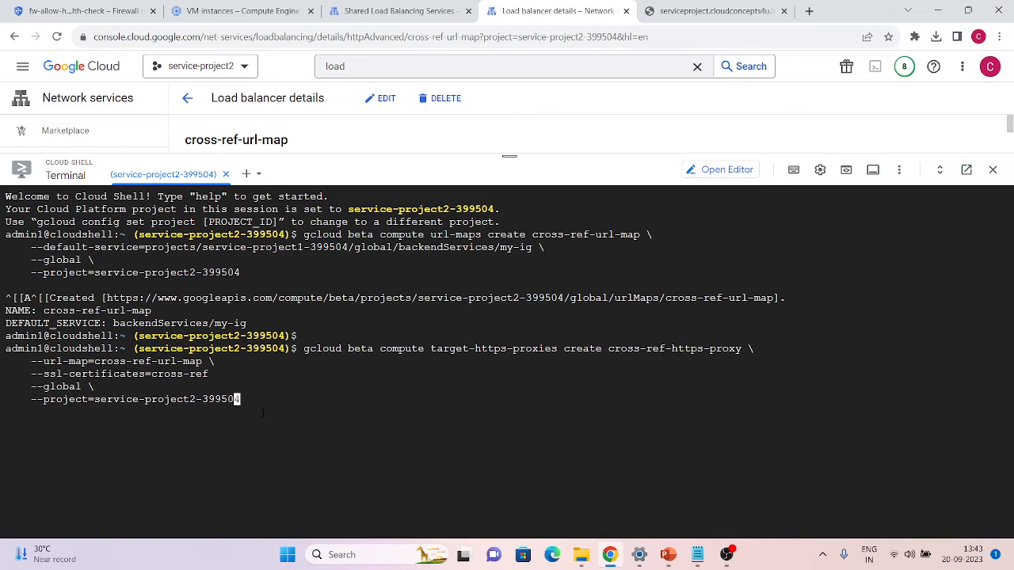
key(Return)
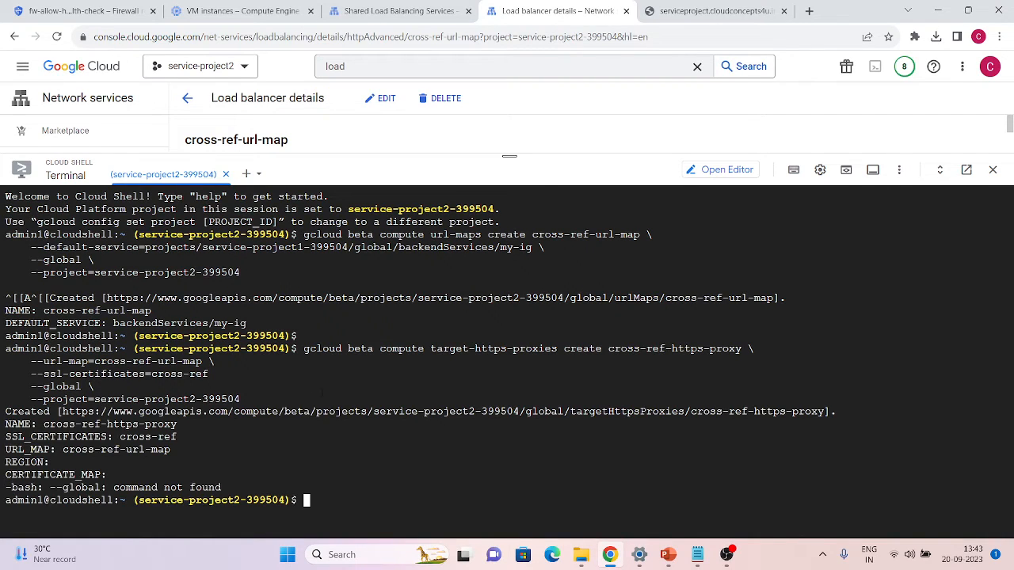
key(Return)
key(Return)
key(Return)
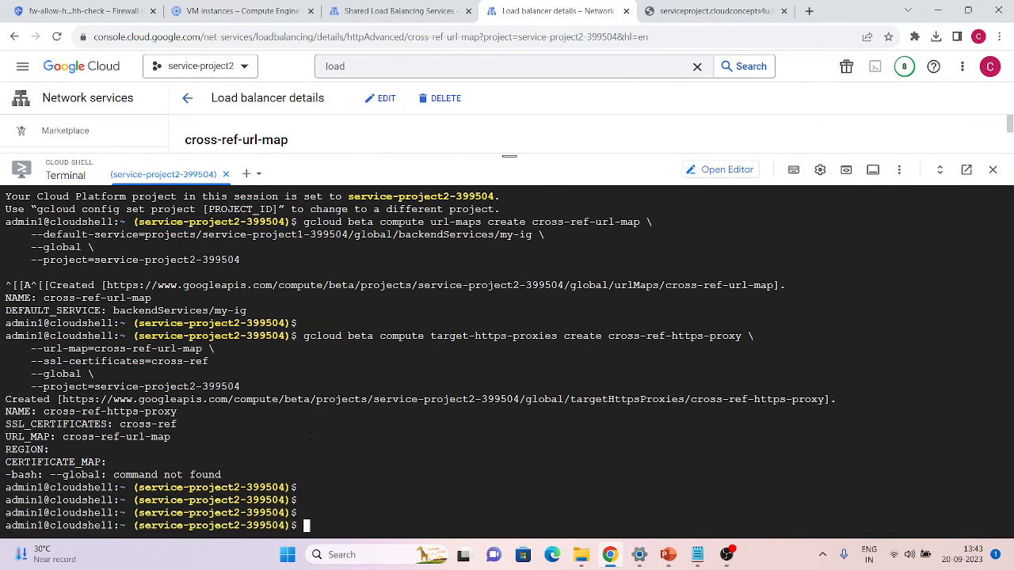
key(Return)
key(Return)
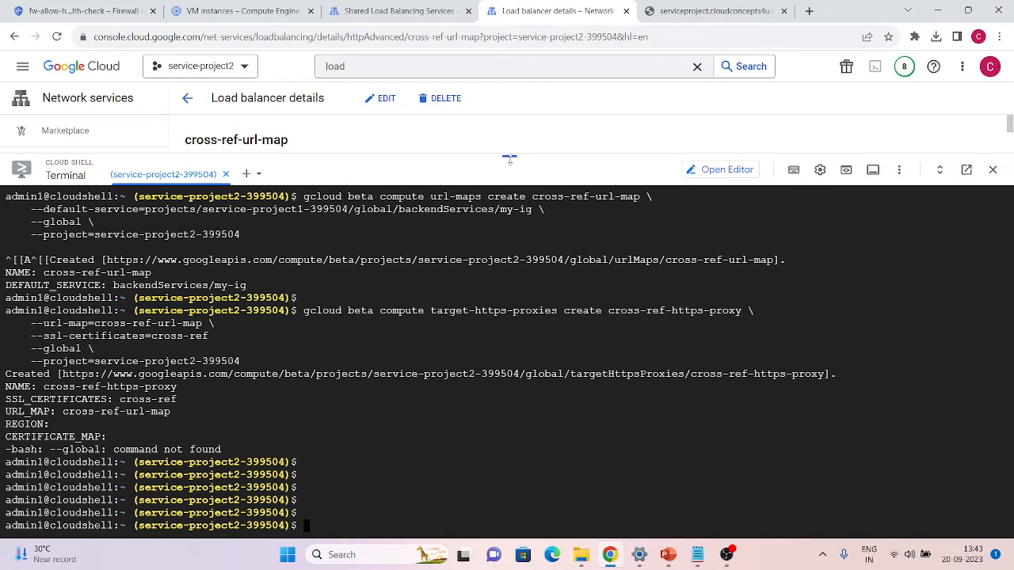
Shrink the terminal and examine the refreshed target proxies and the cross-ref certificate's domain among service-project2's load balancing components
drag(509, 159, 509, 443)
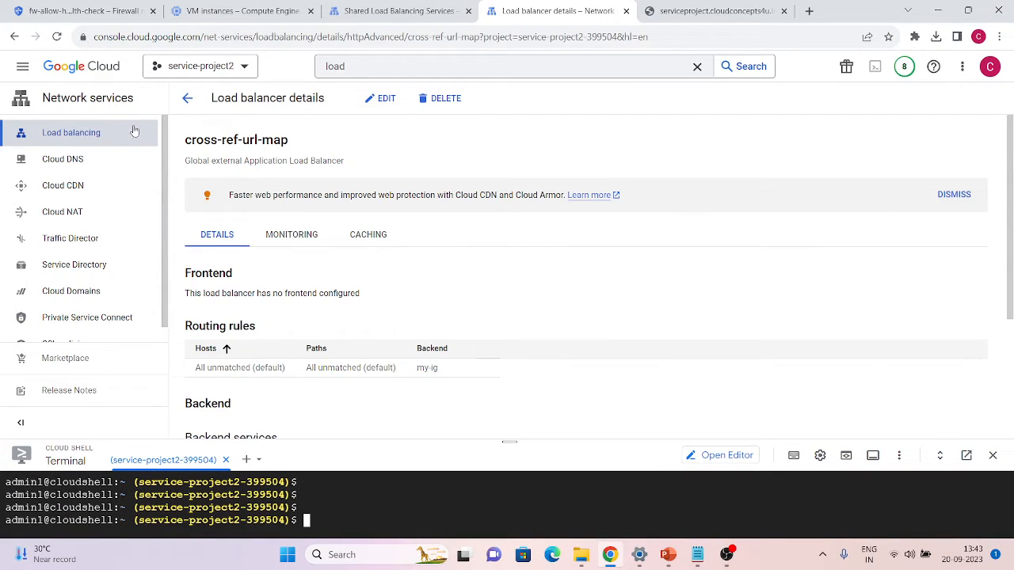
click(107, 139)
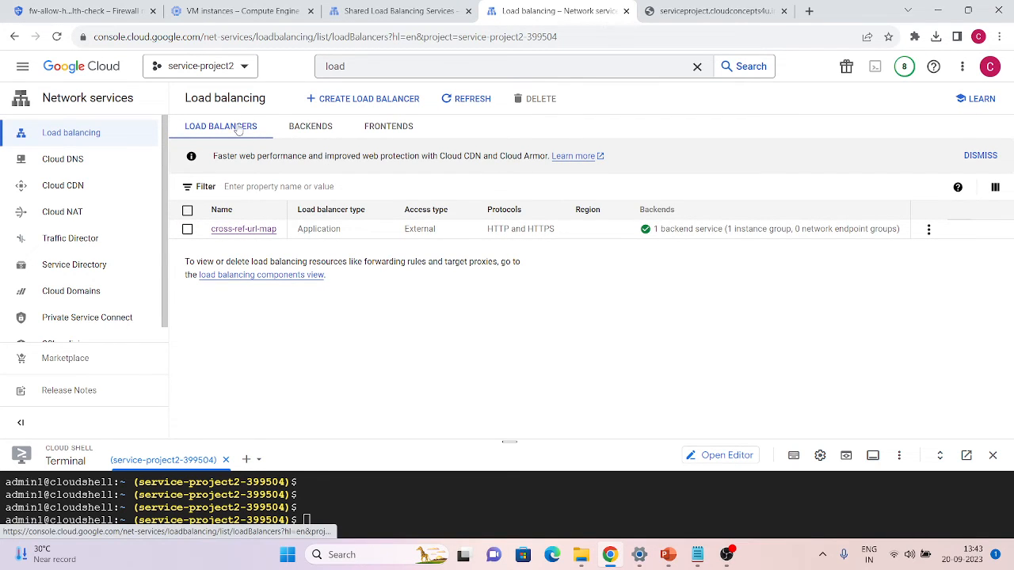
click(219, 282)
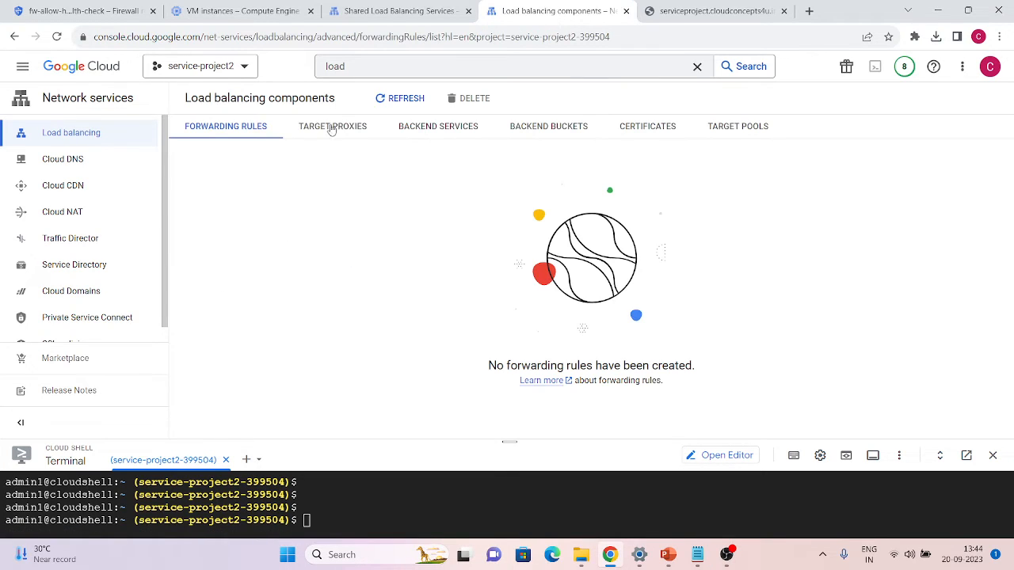
click(329, 133)
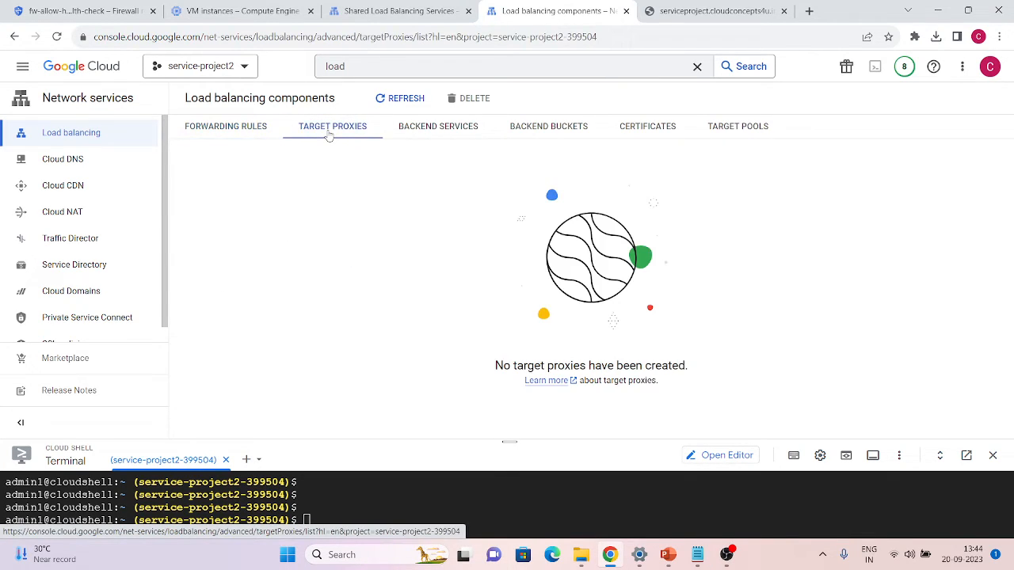
click(396, 101)
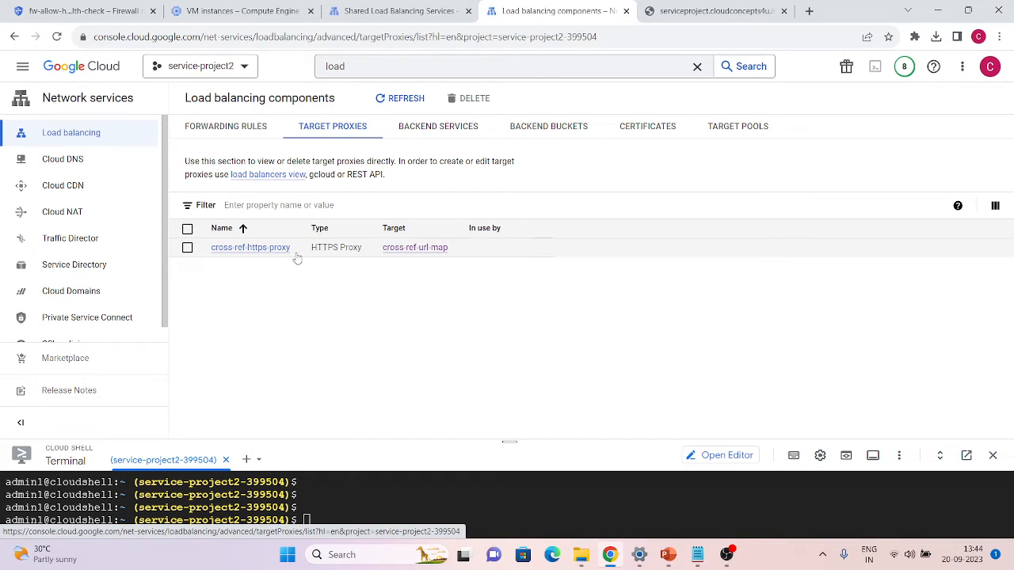
click(634, 133)
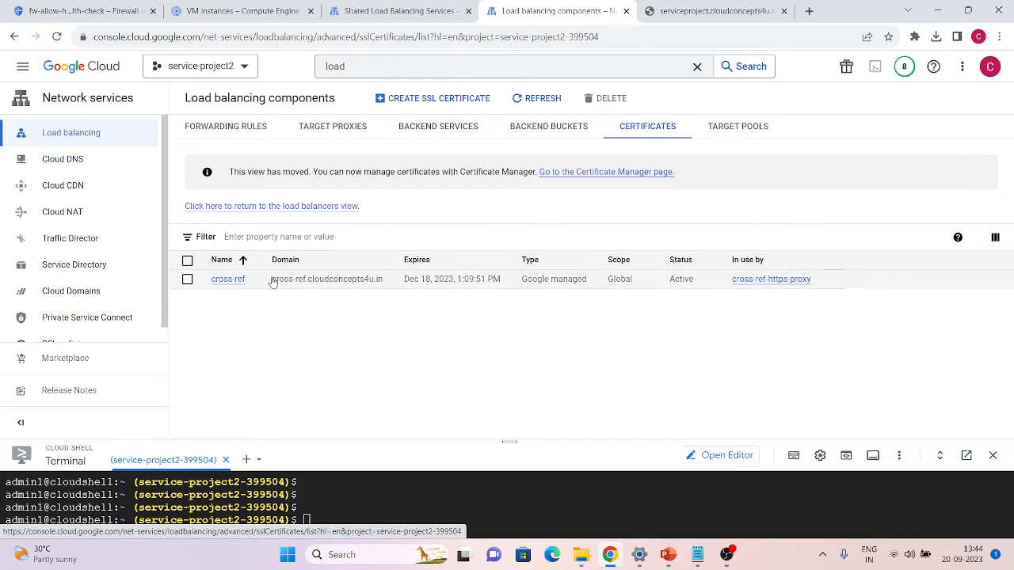
drag(270, 289, 327, 285)
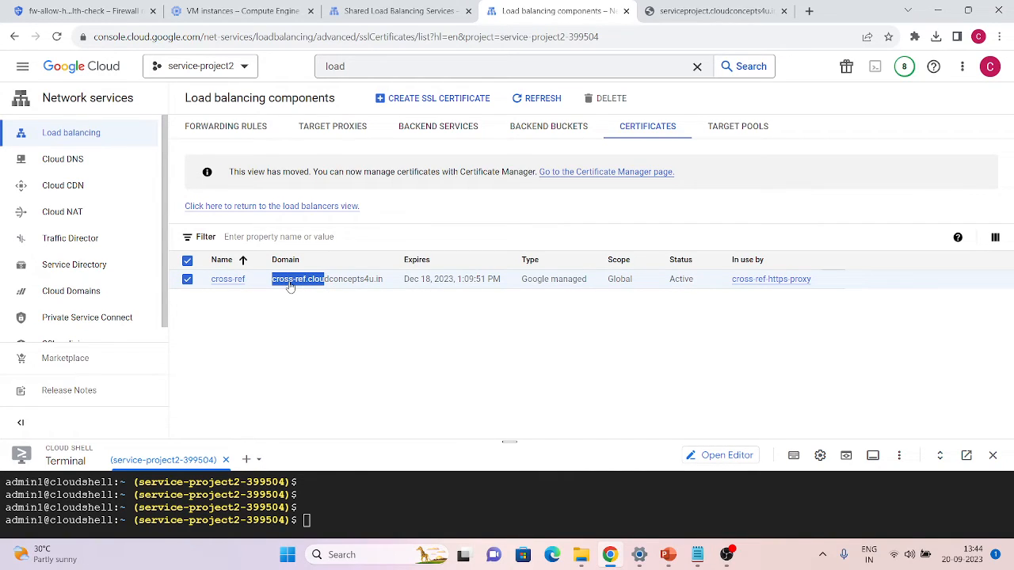
click(475, 337)
Create global forwarding rule cross-ref-https-forwarding-rule in service-project2 with scheme EXTERNAL_MANAGED, address cross-ref-ip-address, target proxy cross-ref-https-proxy, and port 443
drag(509, 440, 479, 162)
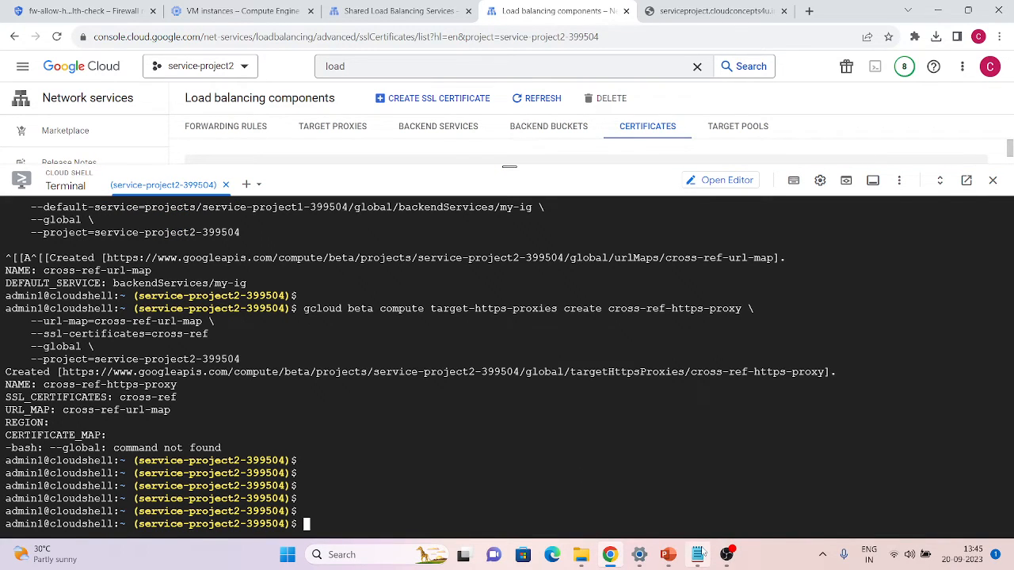
text(gcloud beta compute forwarding-rules create cross-ref-https-forwarding-rule \     --load-balancing-scheme=EXTERNAL_MANAGED \     --address=cross-ref-ip-address \     --global \     --target-https-proxy=cross-ref-https-proxy \     --ports=443 \     --project=service-project2-399504)
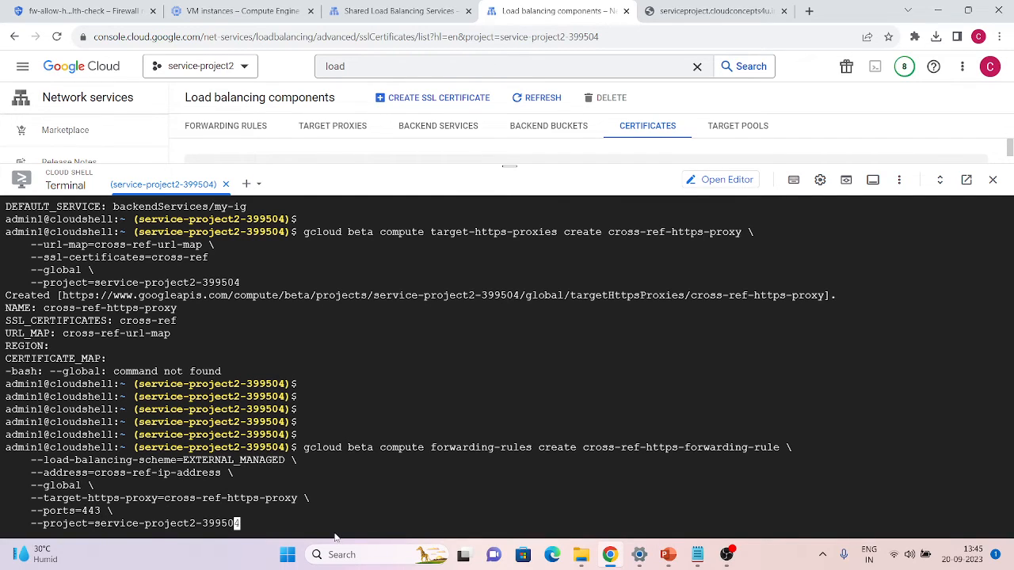
key(Return)
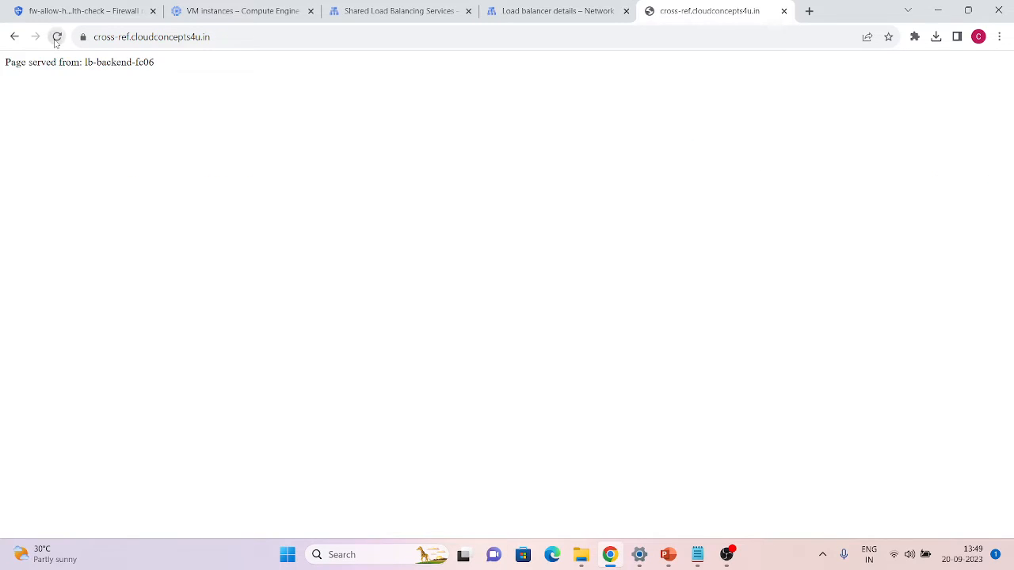
Reload the cross-ref.cloudconcepts4u.in page repeatedly to check which backend instance serves it
click(57, 37)
click(56, 37)
click(55, 40)
Examine the cross-ref-url-map load balancer details, service-project1's VM instances, and the instances covered by the fw-allow-health-check firewall rule
click(491, 7)
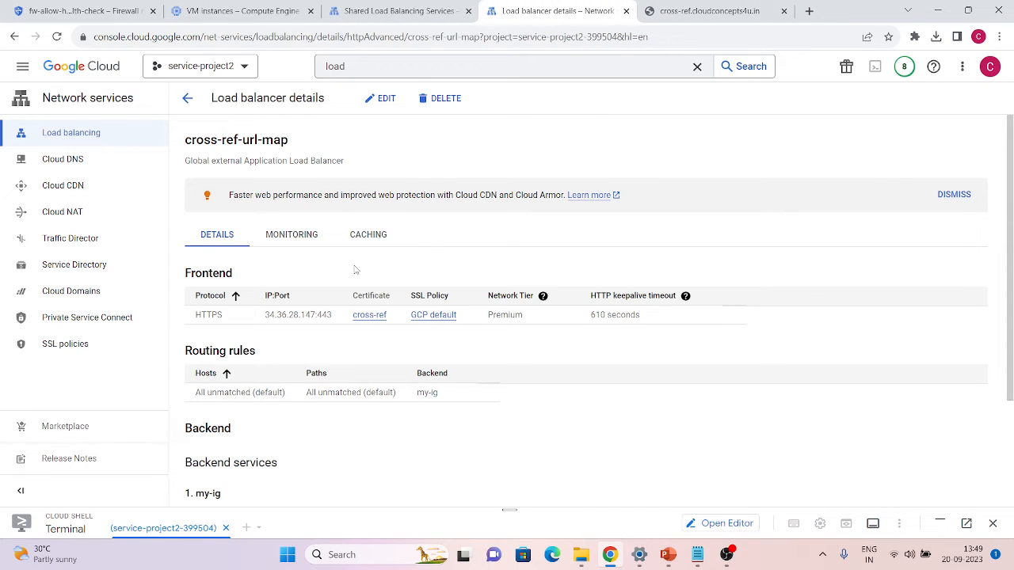
click(194, 6)
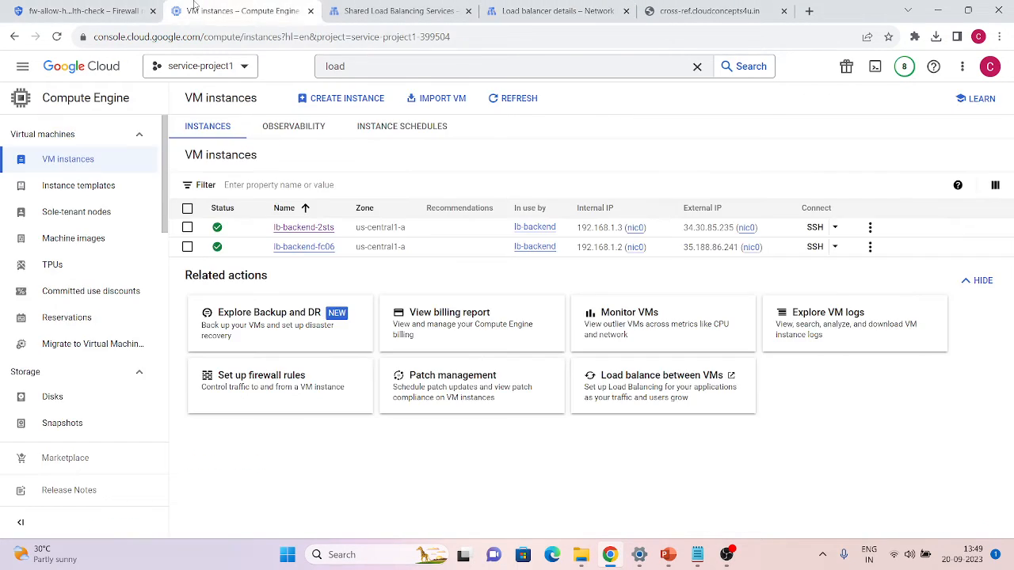
click(36, 8)
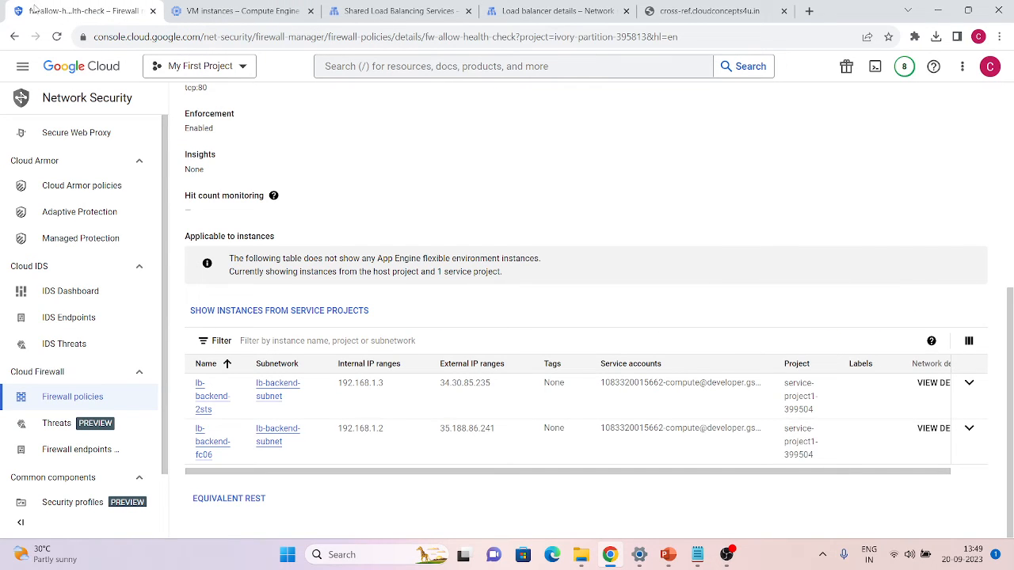
click(394, 68)
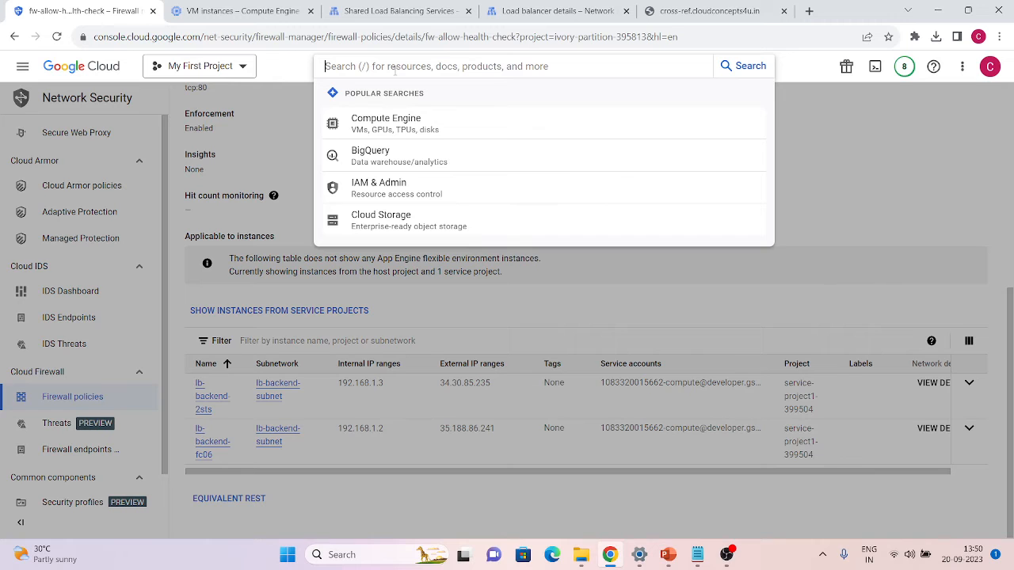
click(308, 130)
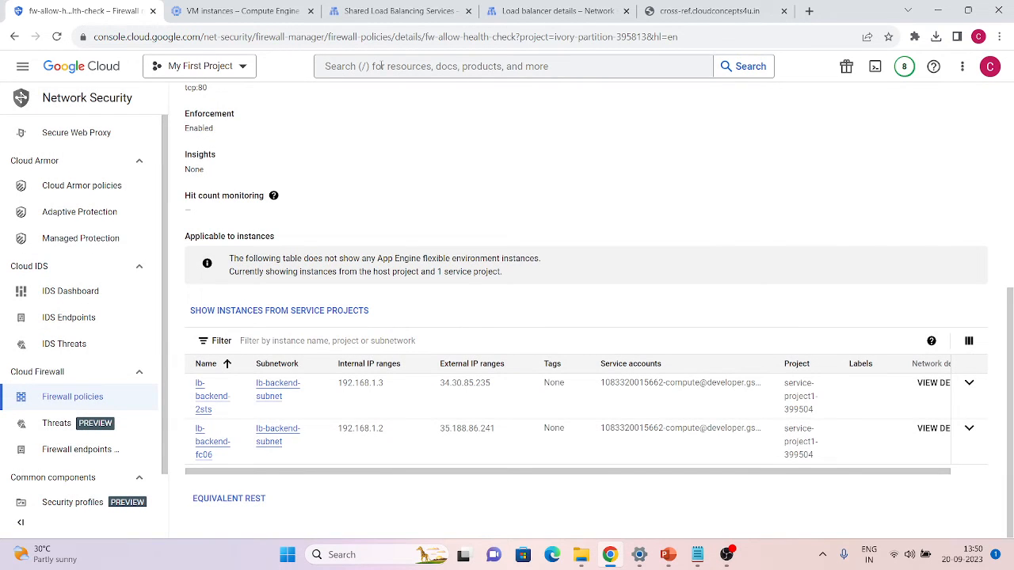
Examine My First Project's load balancing backends, service-project1's shared backend permissions, and the cross-ref-url-map load balancer details
click(376, 66)
text(load balancing)
key(Return)
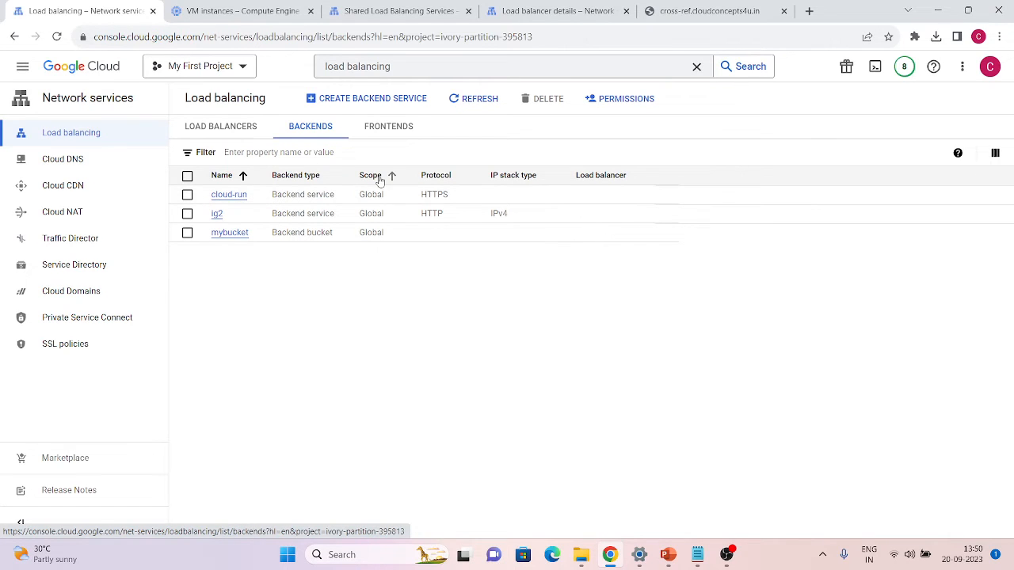
click(513, 7)
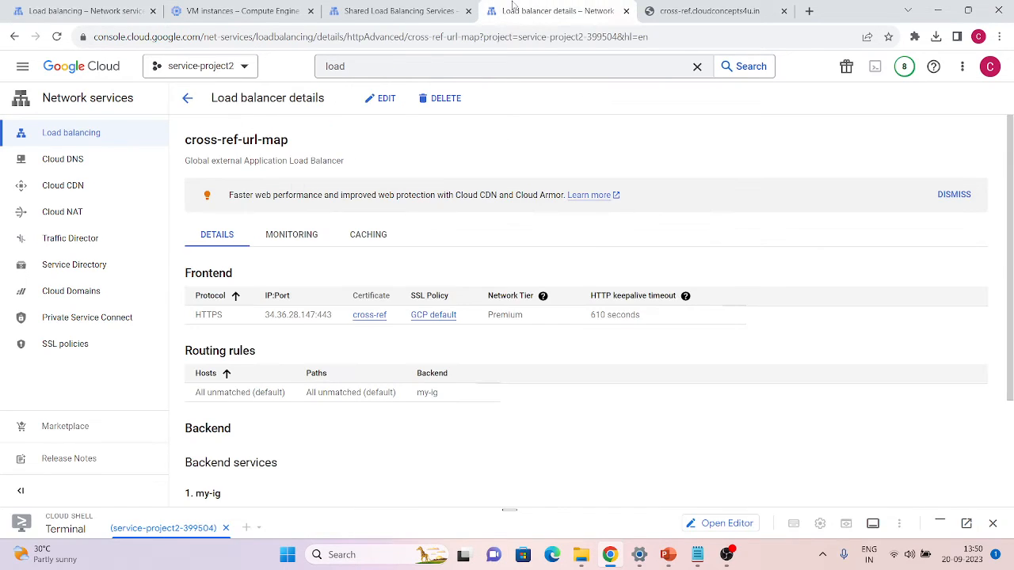
click(396, 10)
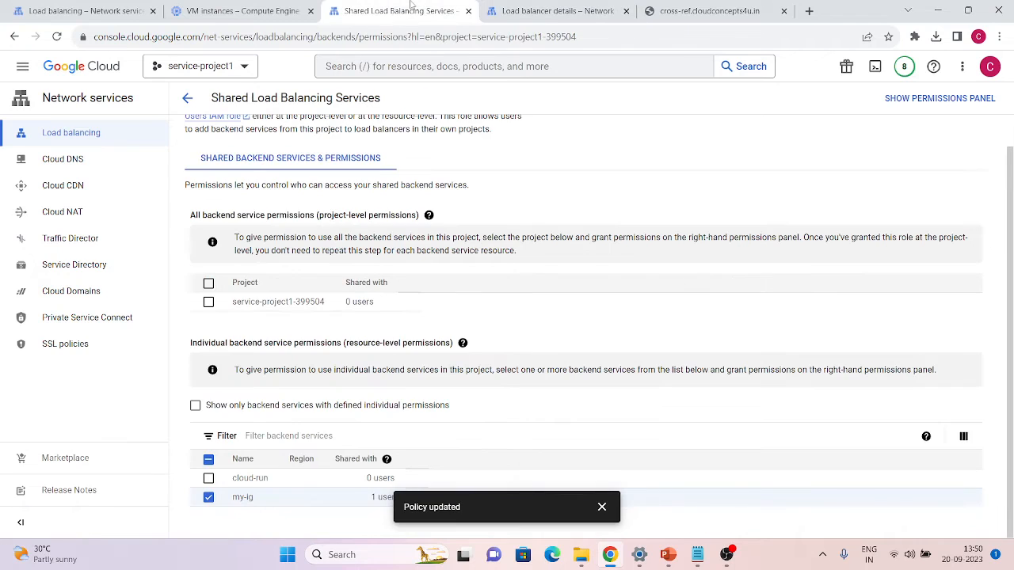
click(601, 507)
click(554, 6)
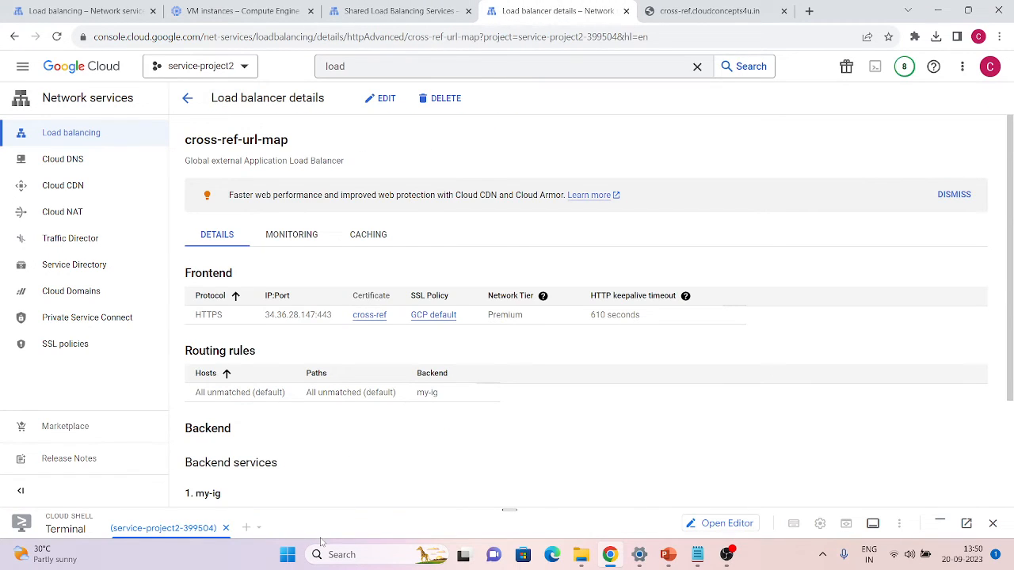
Enlarge the Cloud Shell terminal and export cross-ref-url-map to myconfig.yaml using gcloud beta compute url-maps export
drag(511, 510, 492, 125)
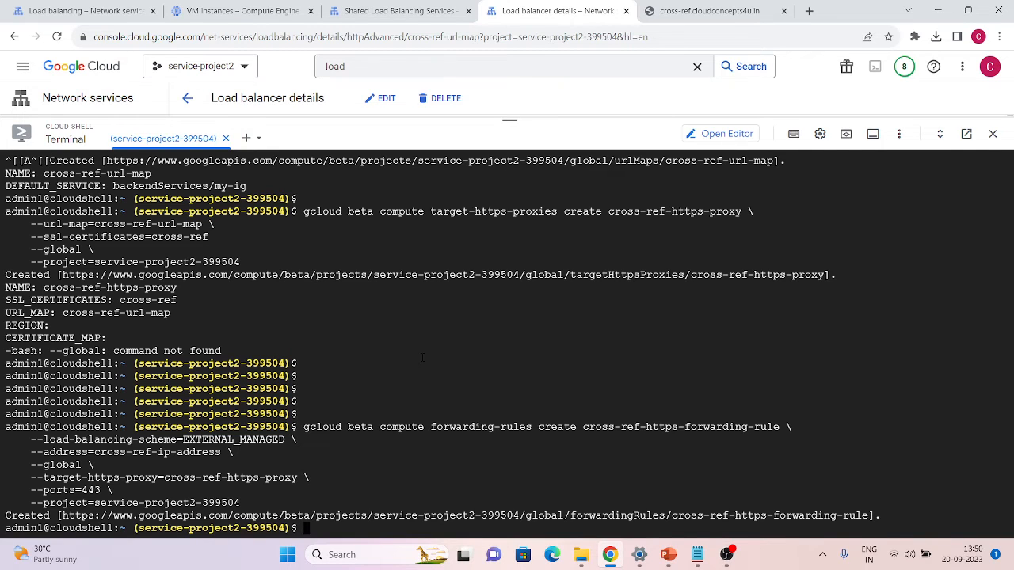
key(Return)
key(Return)
key(Return)
key(Return)
key(Return)
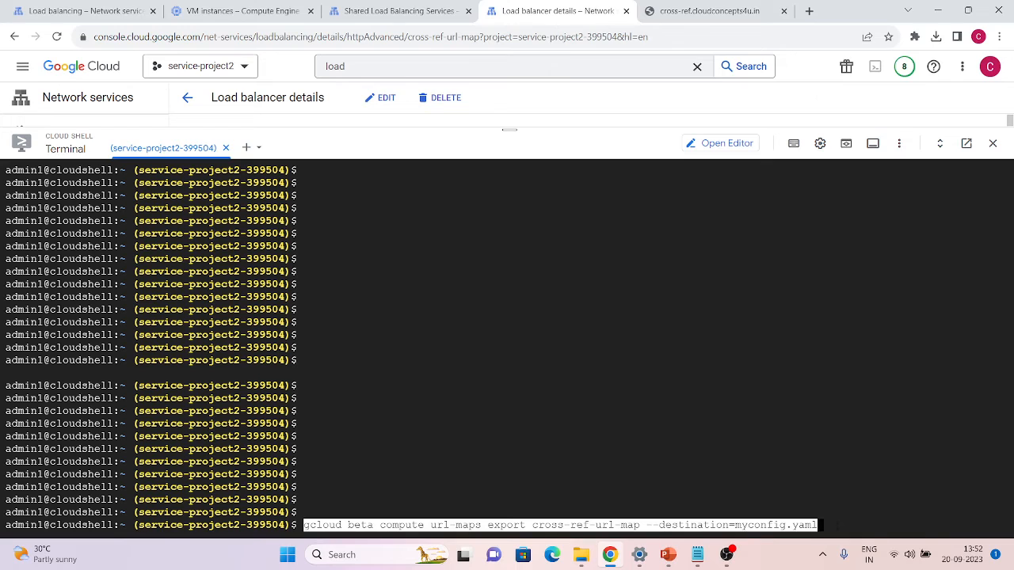
key(Left)
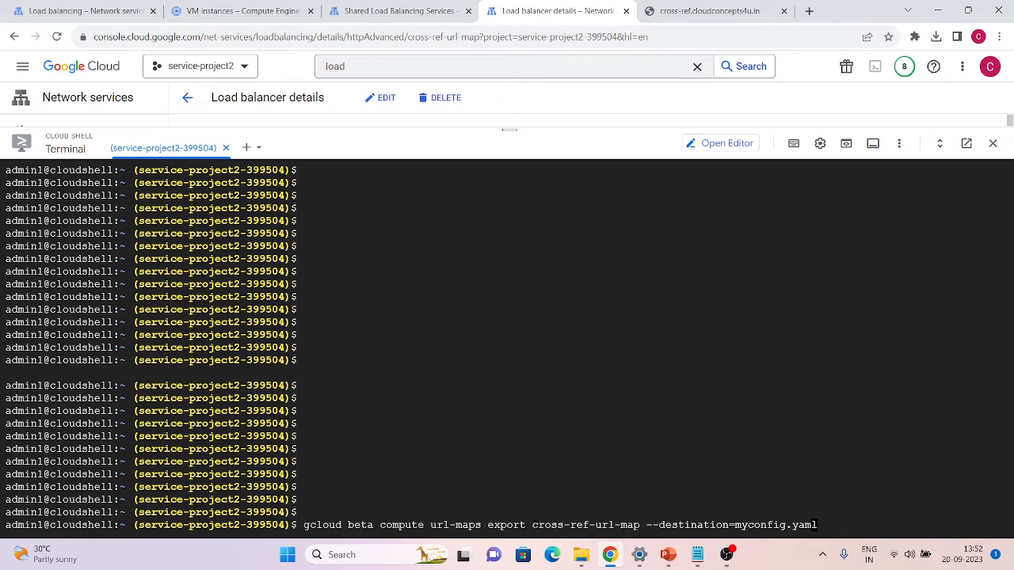
drag(509, 129, 509, 88)
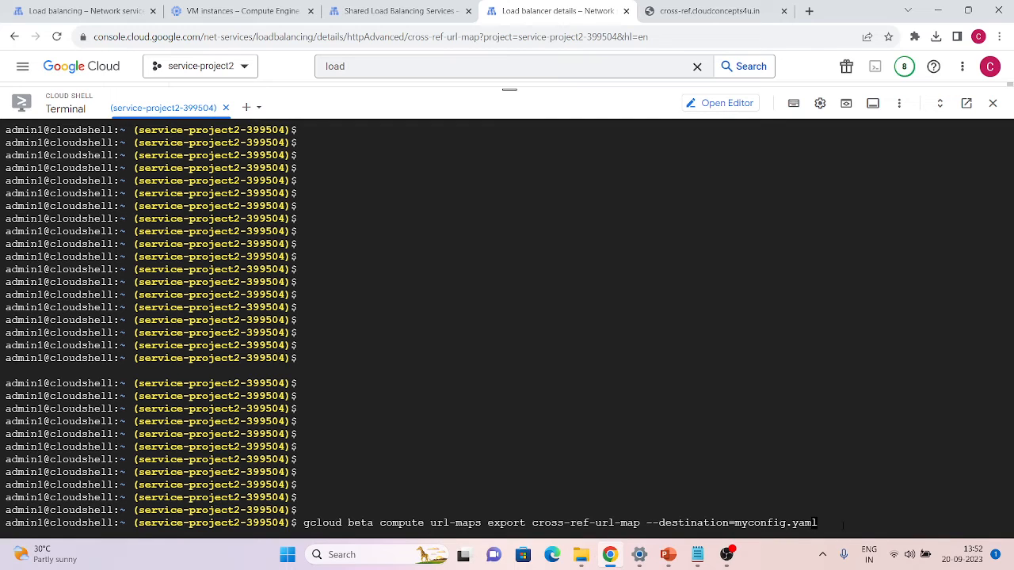
key(Return)
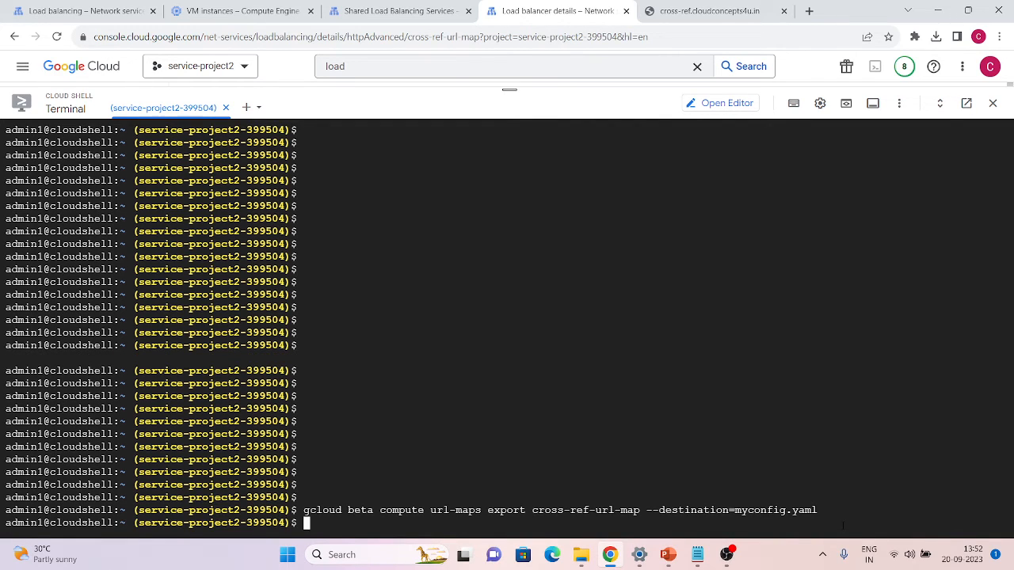
key(Return)
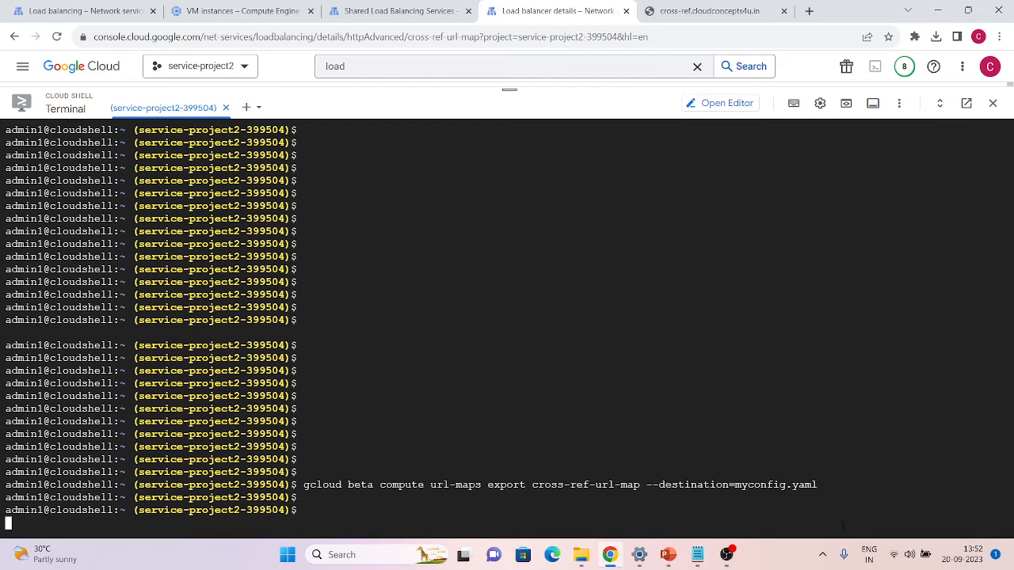
Print the contents of myconfig.yaml with cat to examine the exported URL map
text(ct v)
key(BackSpace)
key(BackSpace)
key(BackSpace)
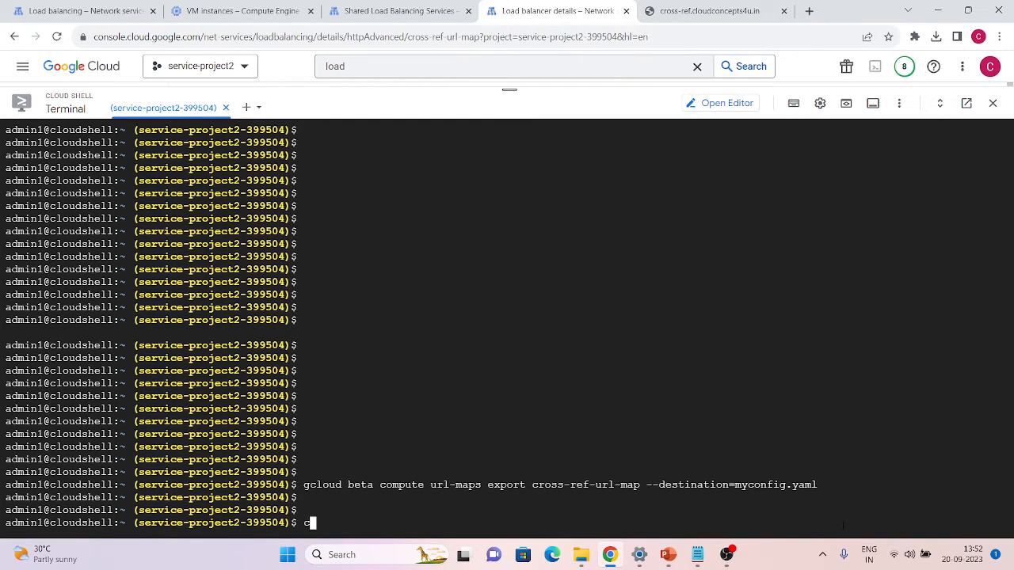
text(at myconfig.yaml)
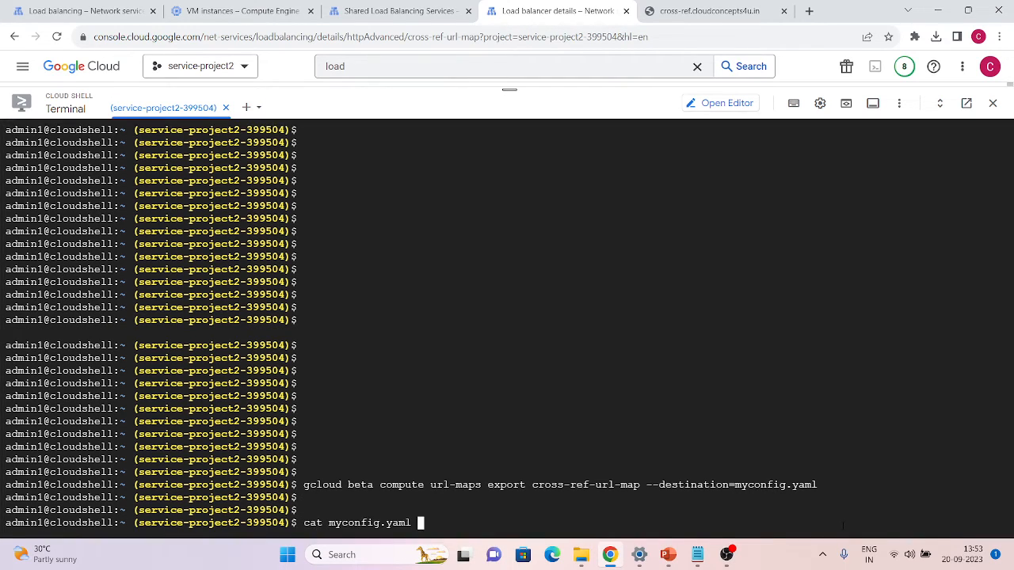
key(Return)
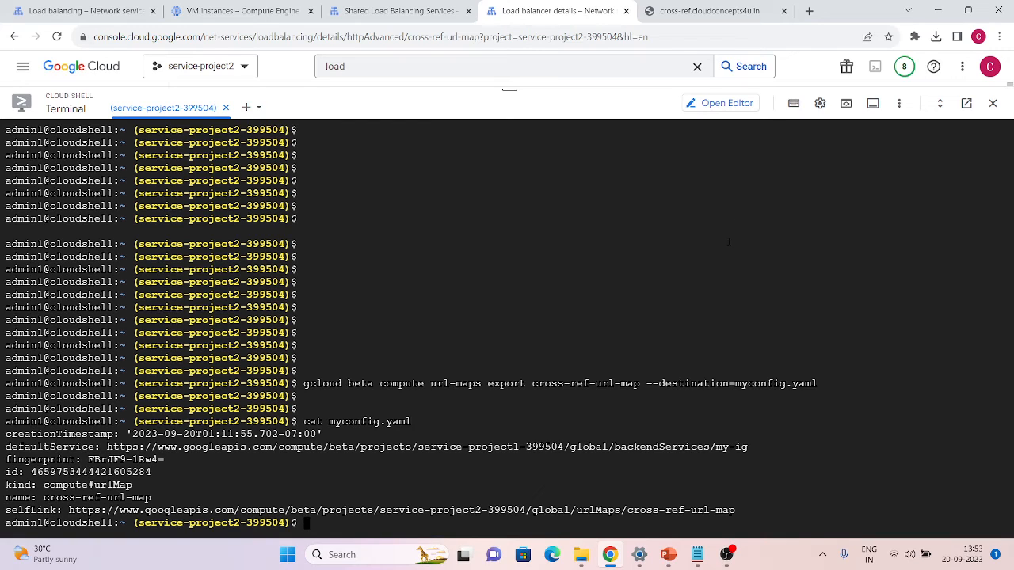
Examine the path rules of cross-ref.yaml in the Cloud Shell editor and enter the matching /hello path after the cross-ref.cloudconcepts4u.in address
click(727, 103)
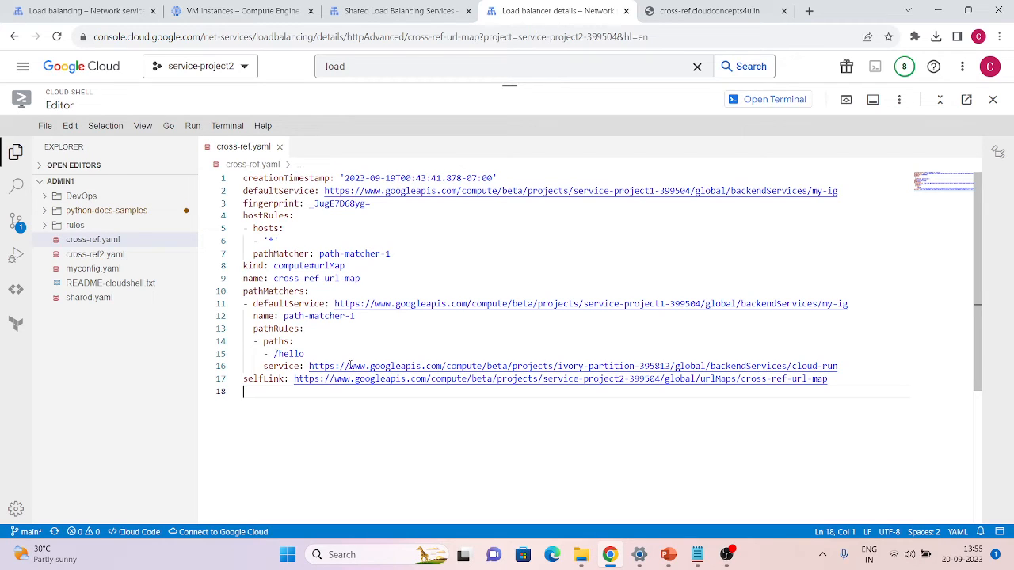
click(709, 10)
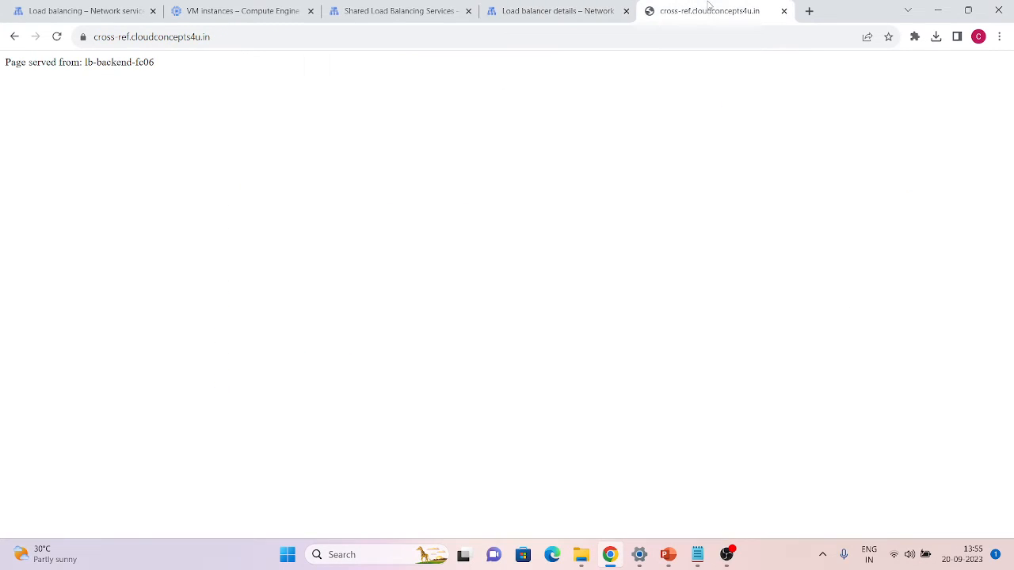
click(274, 36)
click(274, 36)
text(/hell)
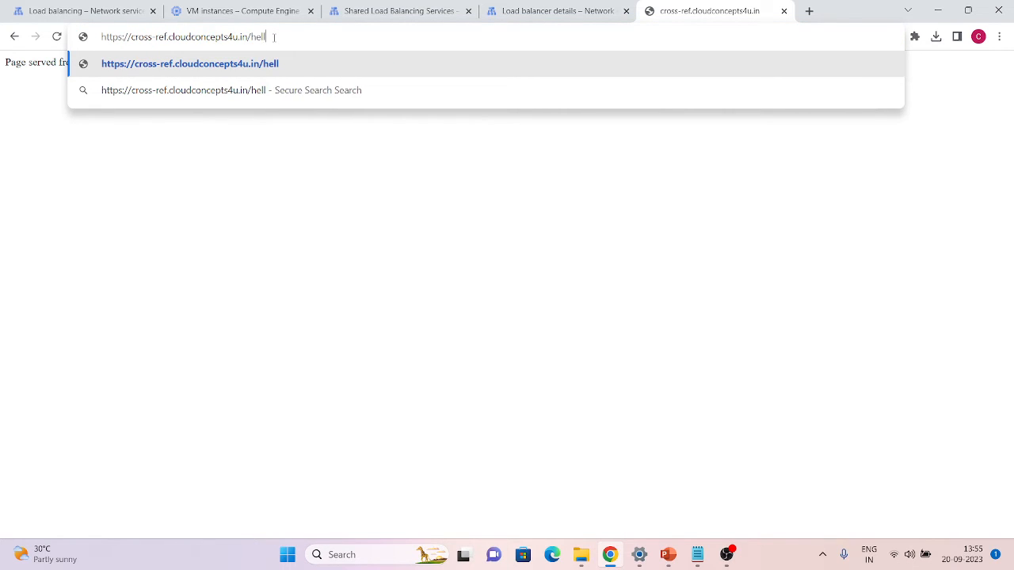
key(BackSpace)
text(o)
key(BackSpace)
text(lo)
Compare the cloud-run backend service referenced in cross-ref.yaml with the backends listed in My First Project
click(522, 6)
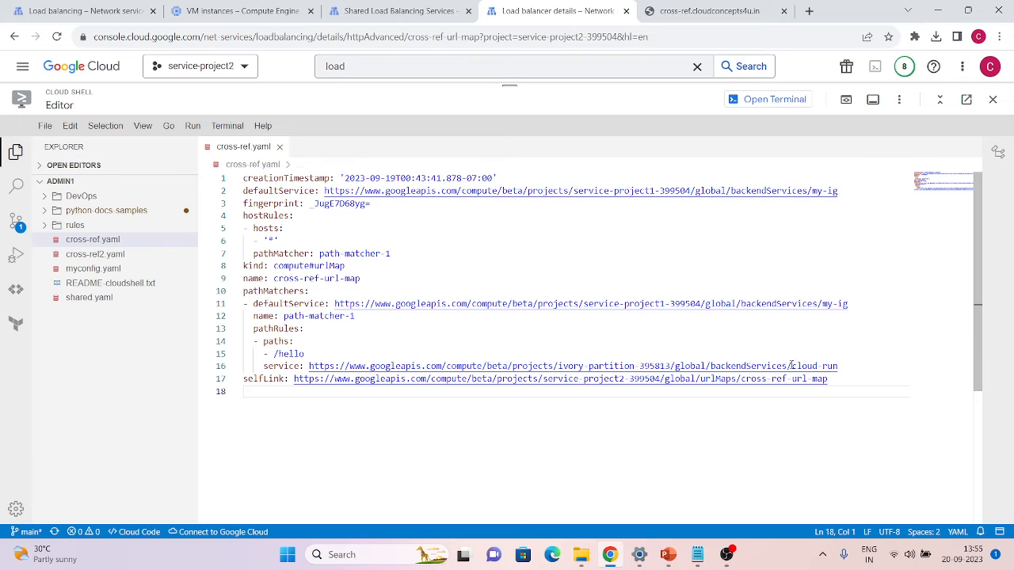
click(194, 7)
click(70, 6)
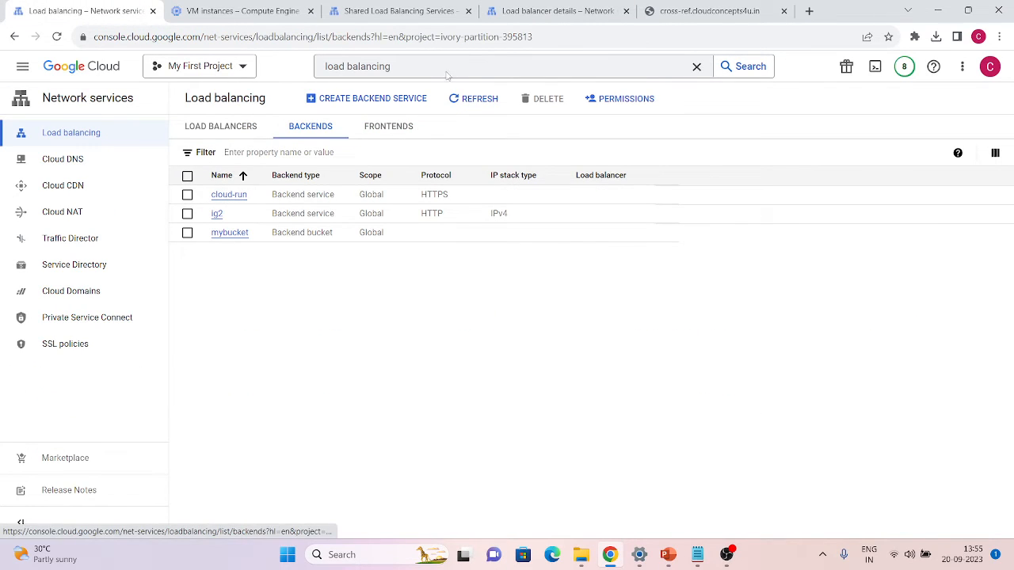
click(554, 10)
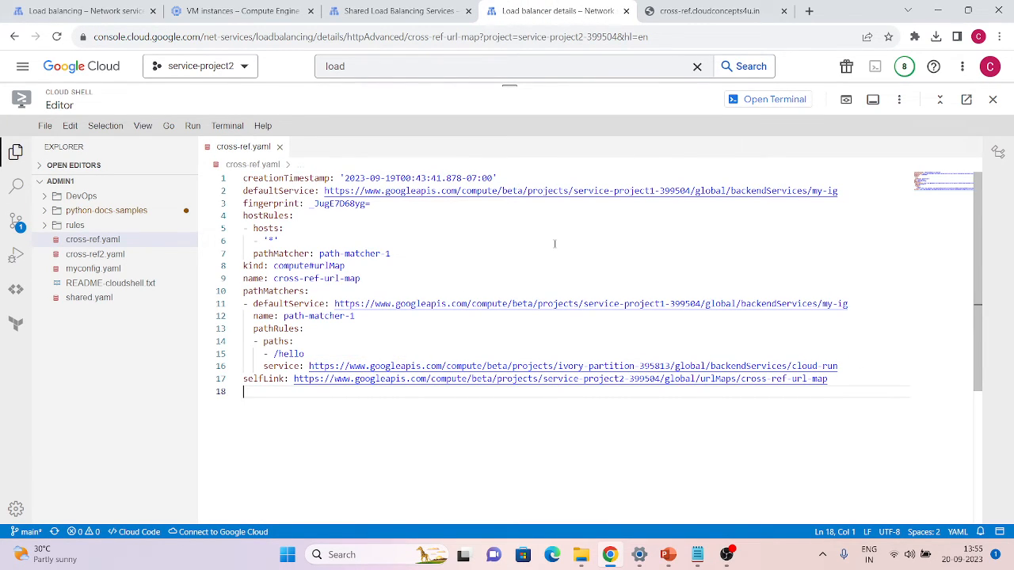
Return to the terminal and validate cross-ref.yaml as a global URL map with load balancing scheme EXTERNAL_MANAGED
click(745, 102)
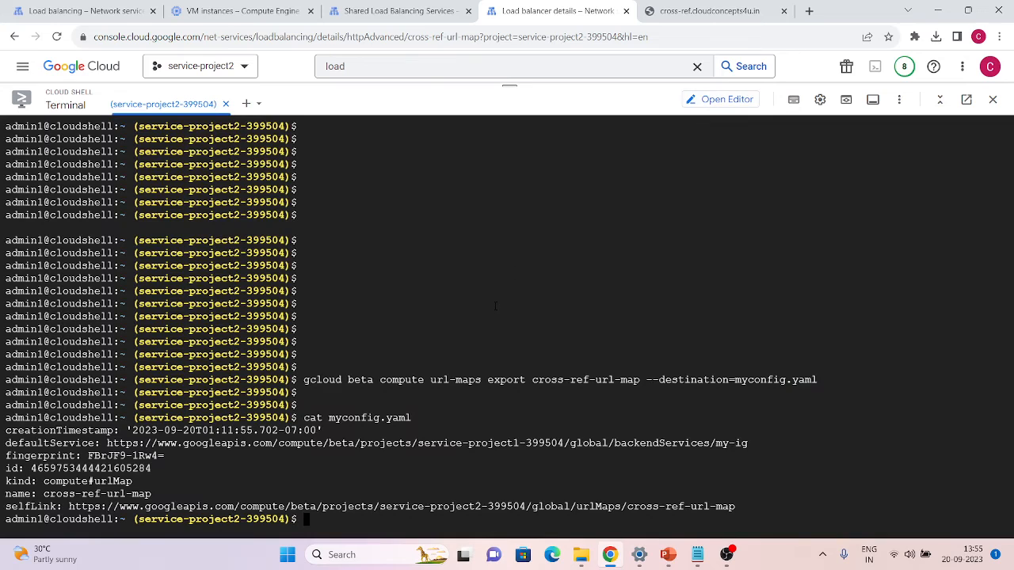
text(gcloud beta compute url-maps validate --source cross-ref.yaml --load-balancing-scheme=EXTERNAL_MANAGED --global)
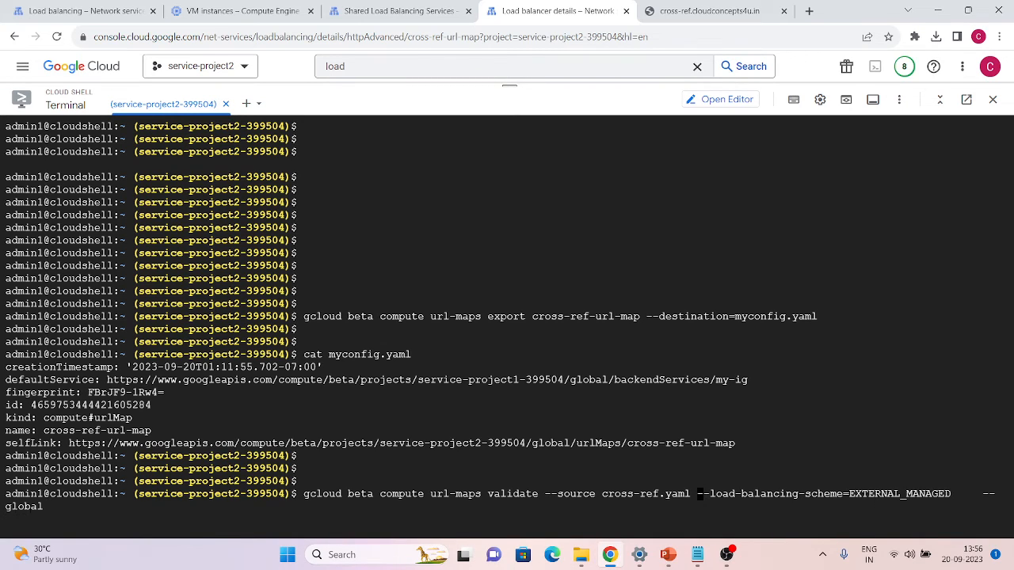
key(Return)
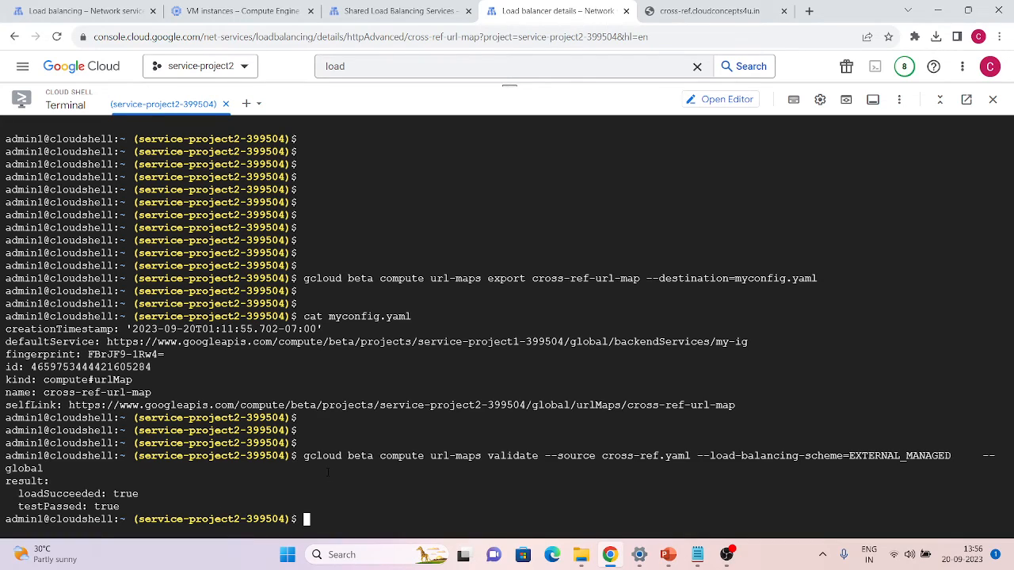
key(Return)
key(Return)
key(Return)
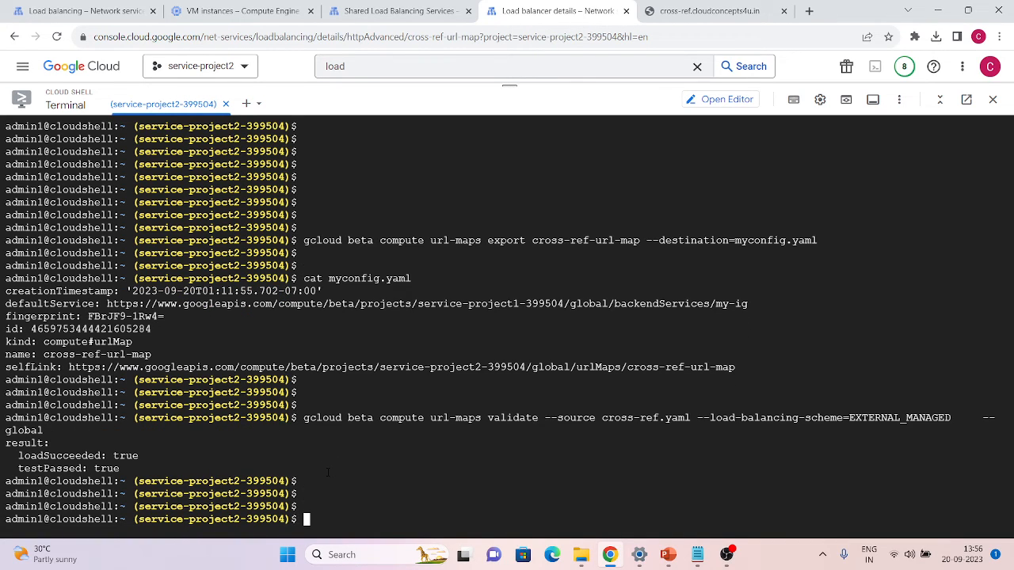
Import cross-ref.yaml into the global cross-ref-url-map with gcloud beta compute url-maps import, and confirm the overwrite
text(gcloud beta compute url-maps import  cross-ref-url-map  --source=cross-ref.yaml --global)
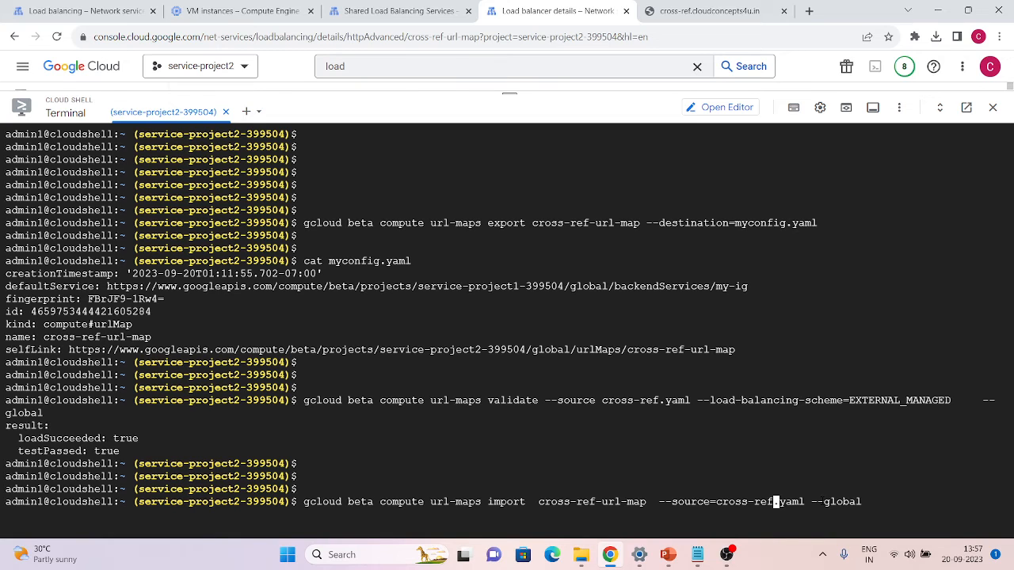
key(Return)
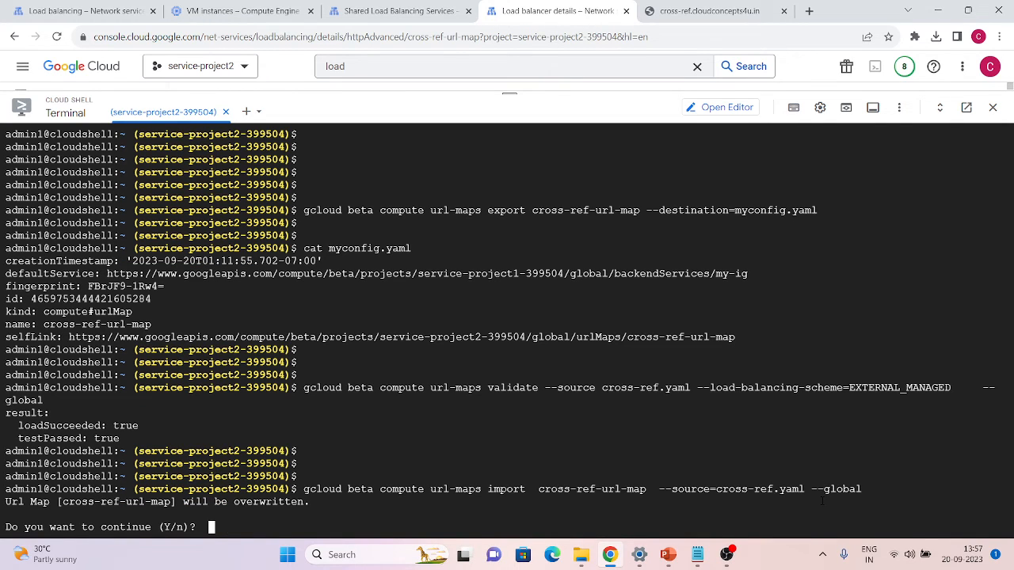
text(Y)
key(Return)
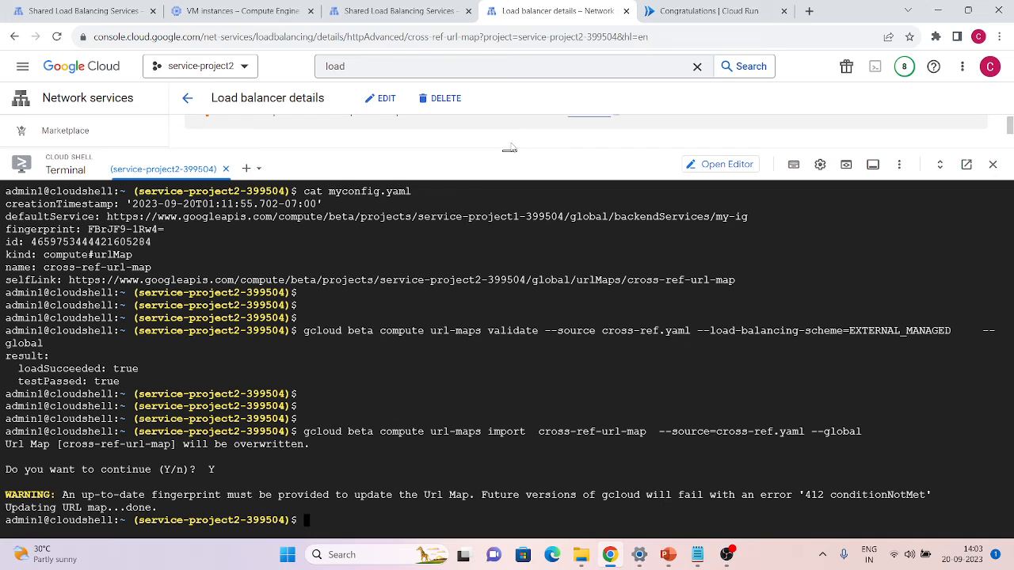
Shrink the terminal and examine the routing rules in the cross-ref-url-map load balancer details
double_click(509, 146)
click(510, 192)
drag(510, 151, 476, 422)
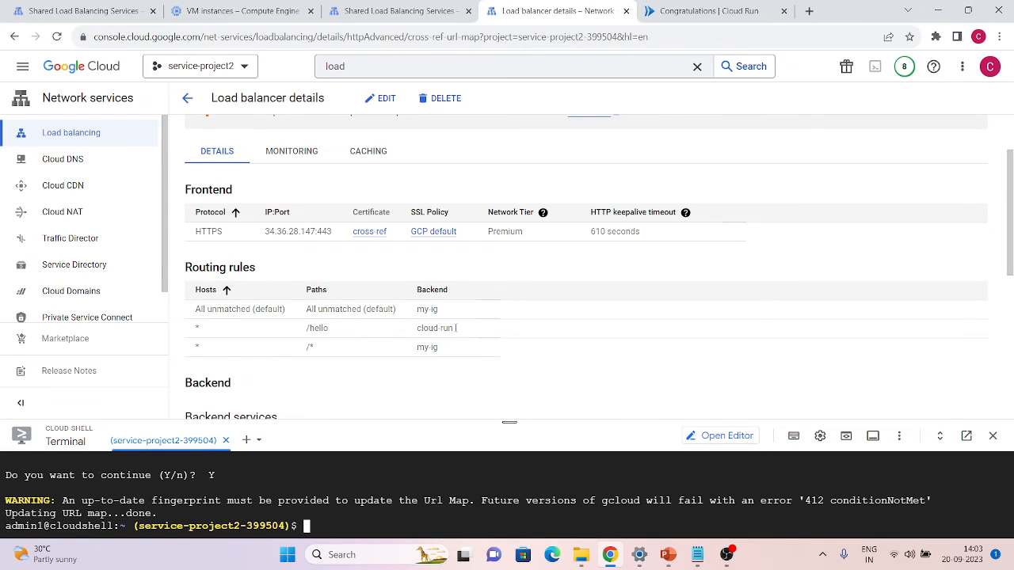
Load cross-ref.cloudconcepts4u.in/hello again and examine the GCP project named on the Cloud Run page
click(662, 8)
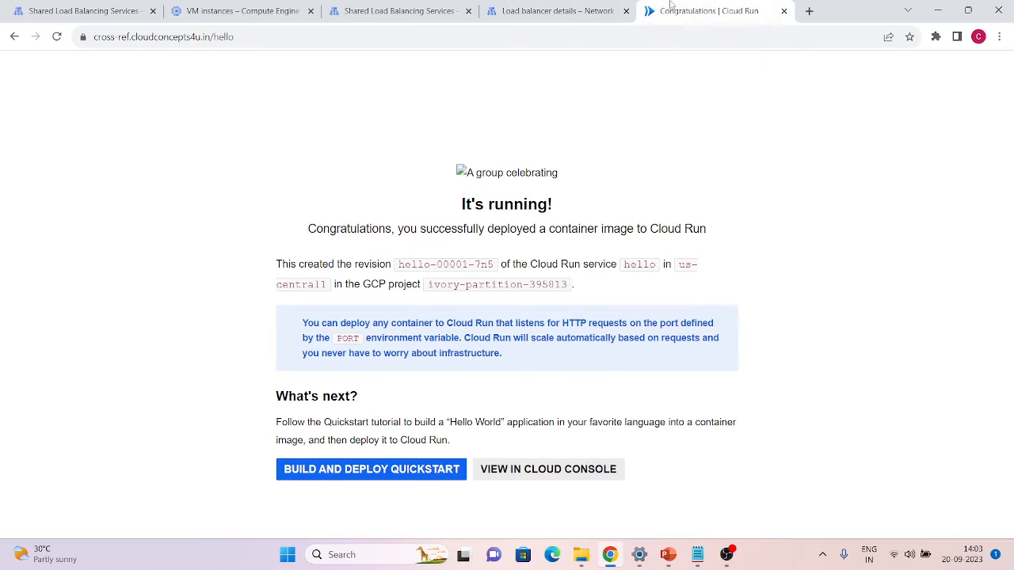
double_click(215, 36)
key(BackSpace)
key(BackSpace)
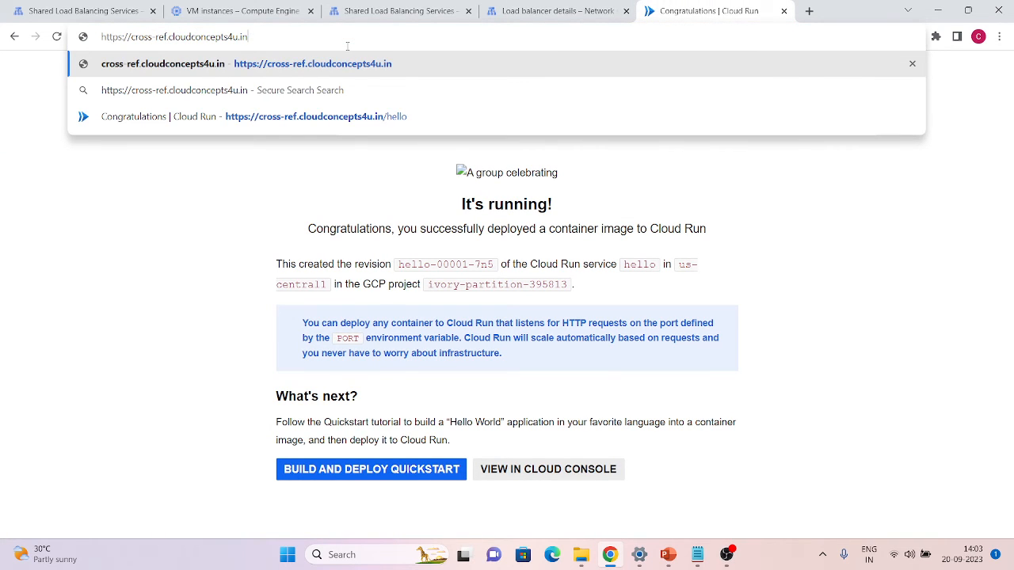
text(/hello)
key(Return)
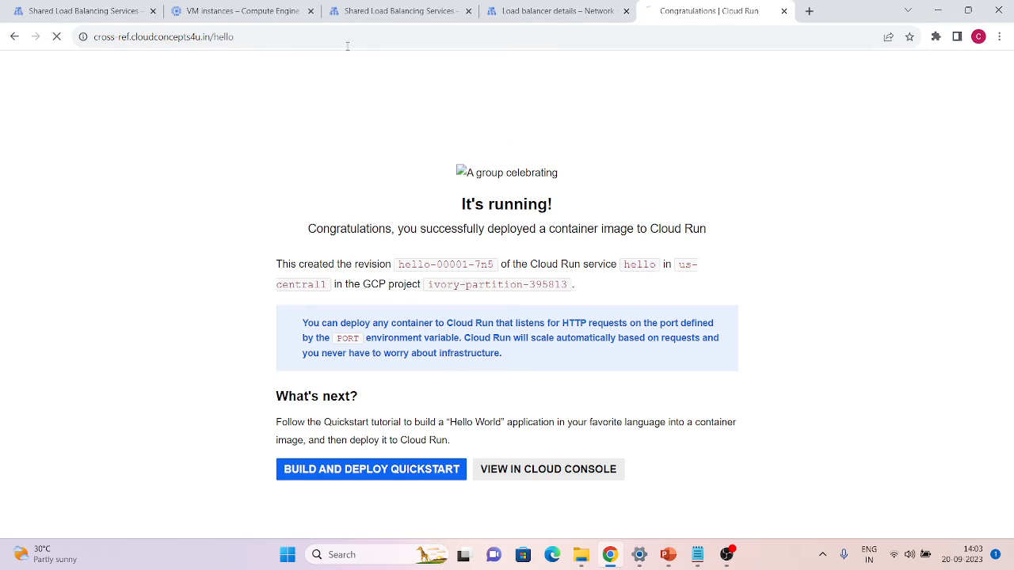
click(253, 43)
click(253, 43)
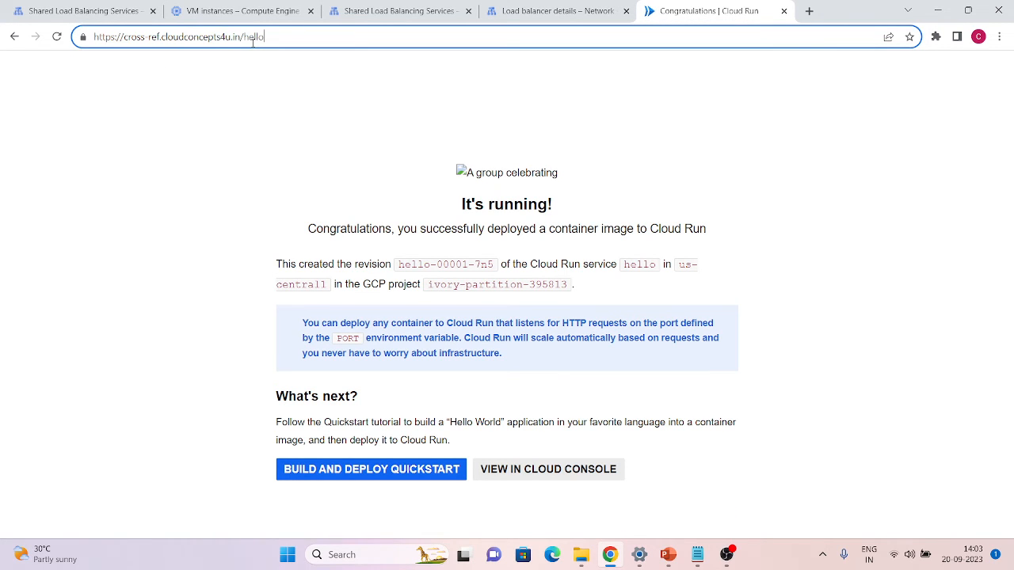
drag(430, 287, 560, 285)
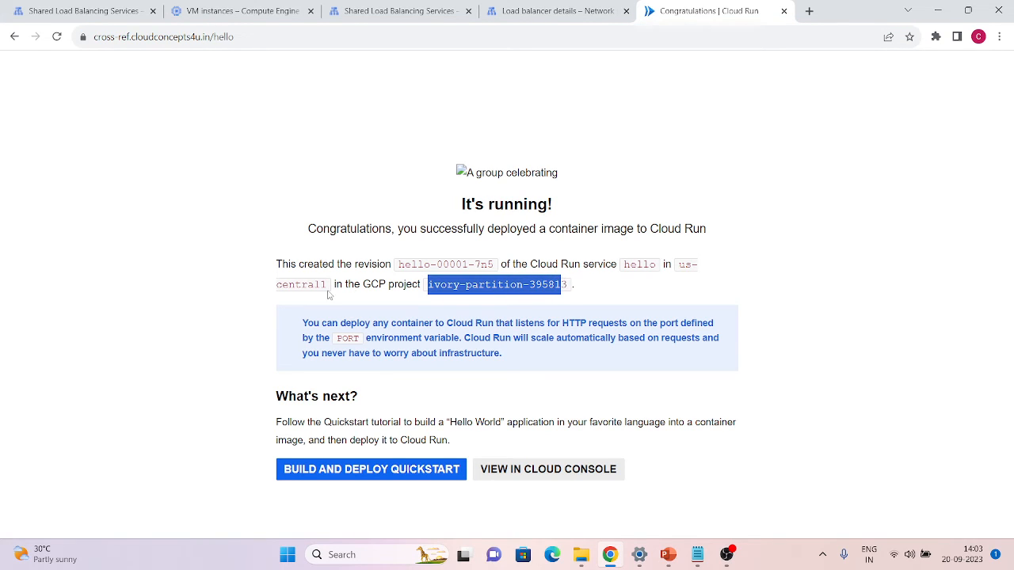
click(328, 295)
Load cross-ref.cloudconcepts4u.in/hellovfv to test how a path other than /hello is routed
click(263, 36)
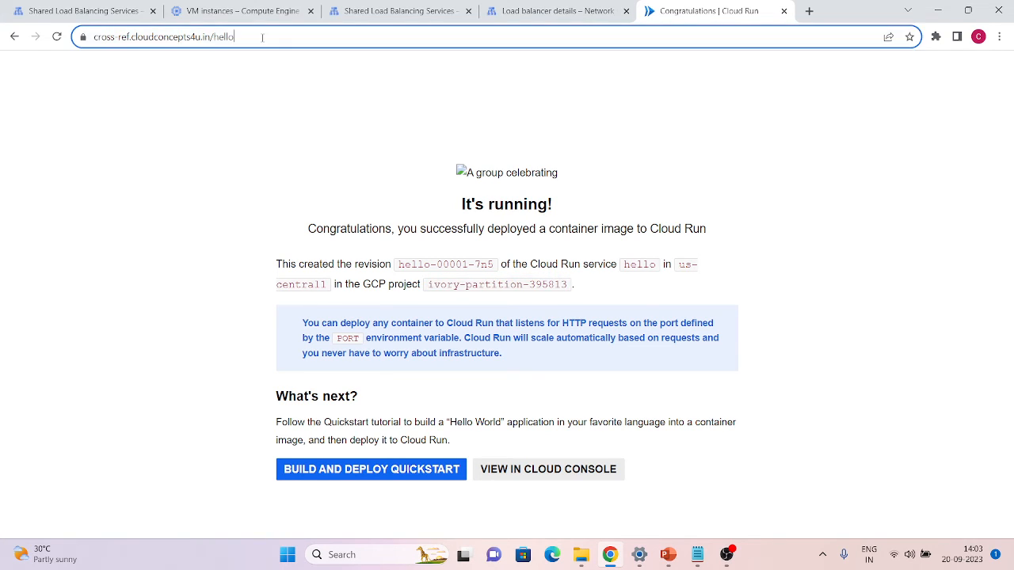
click(263, 37)
text(vfv)
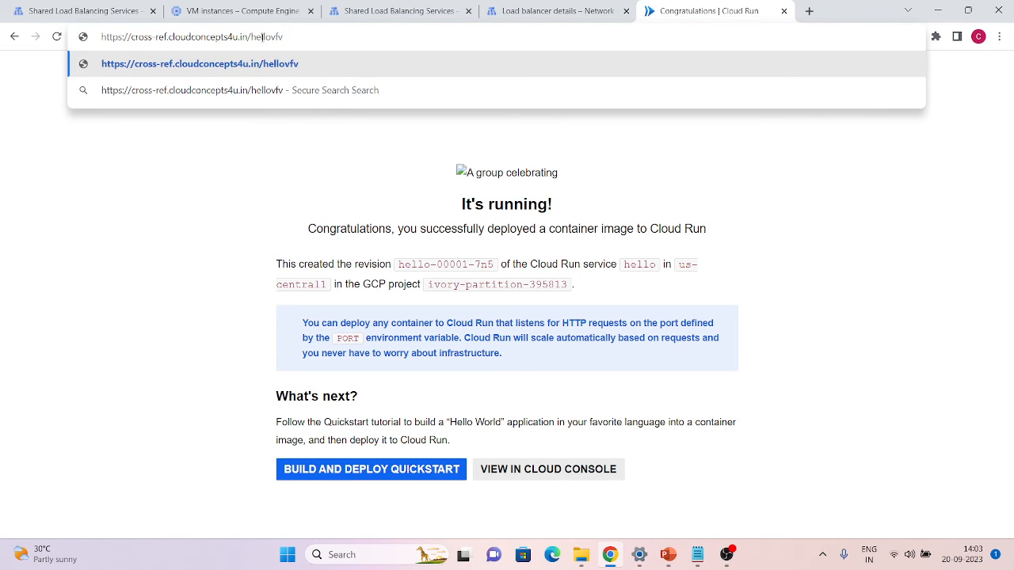
key(Return)
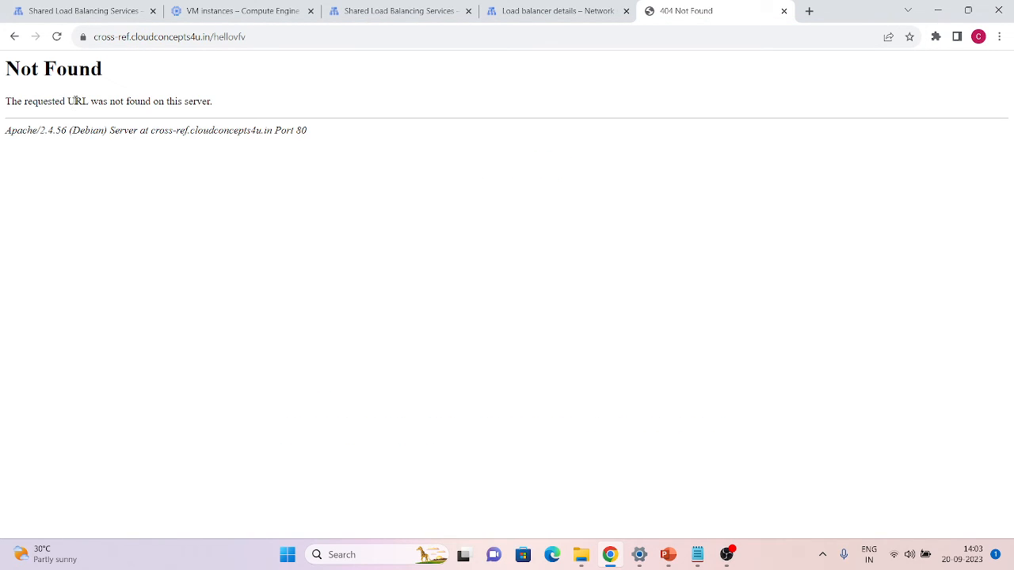
Load the root page of cross-ref.cloudconcepts4u.in without the hellovfv path to test the default routing
double_click(215, 36)
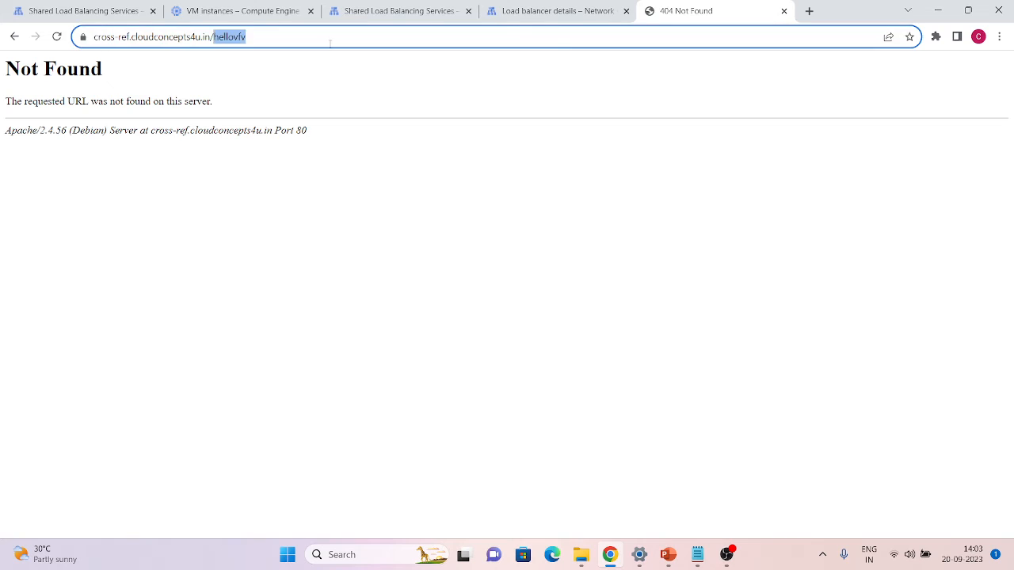
key(BackSpace)
key(Return)
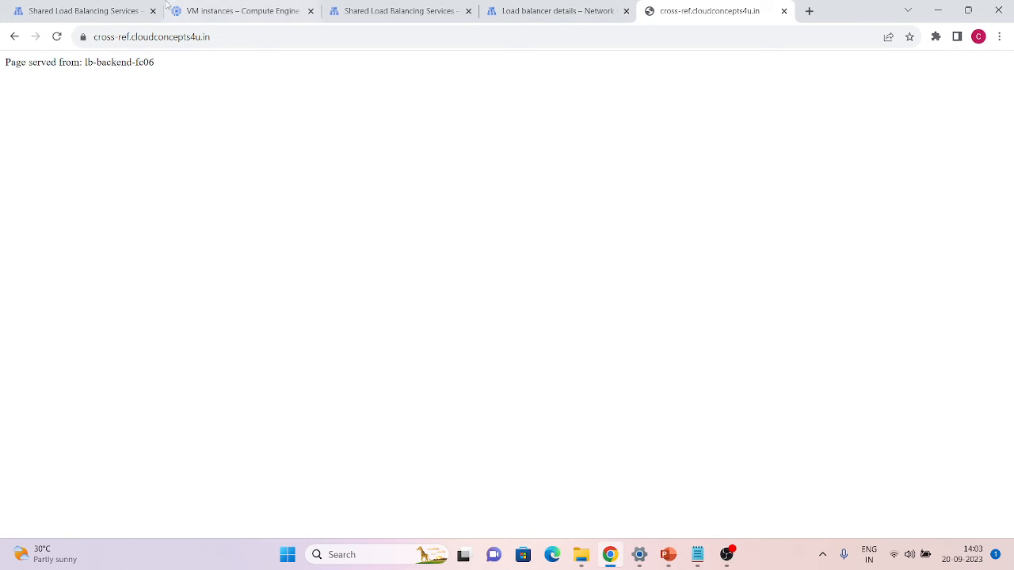
Return to My First Project's Shared Load Balancing Services page, hide the permissions panel, and examine the project-level and individual backend service permissions
click(202, 6)
click(102, 6)
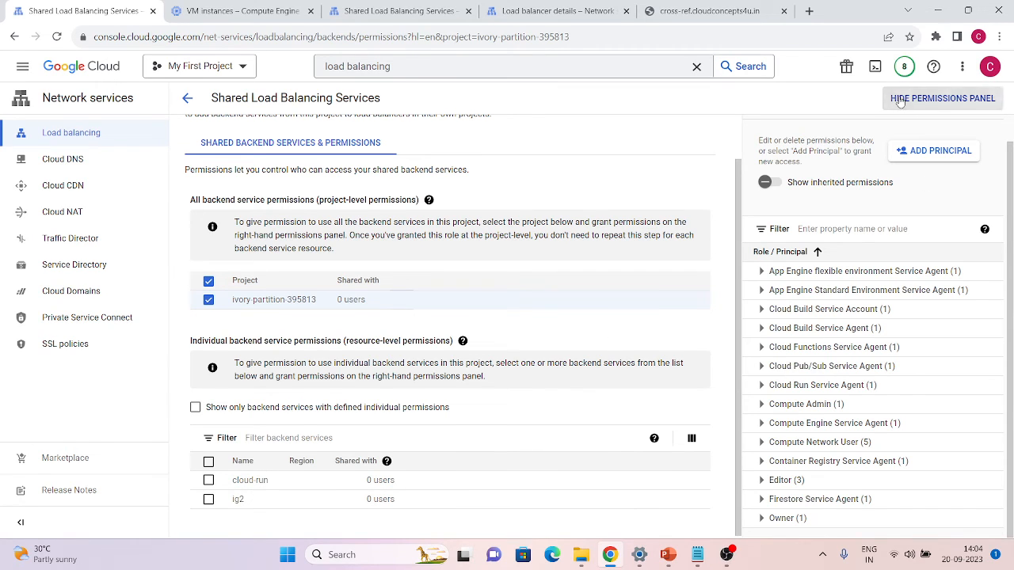
click(947, 98)
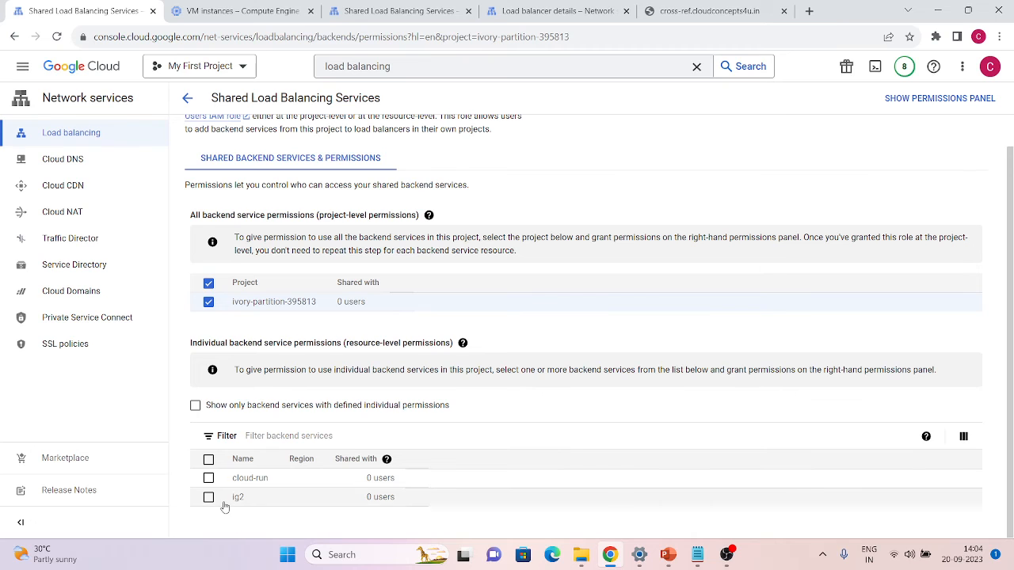
scroll(249, 315, up, 1)
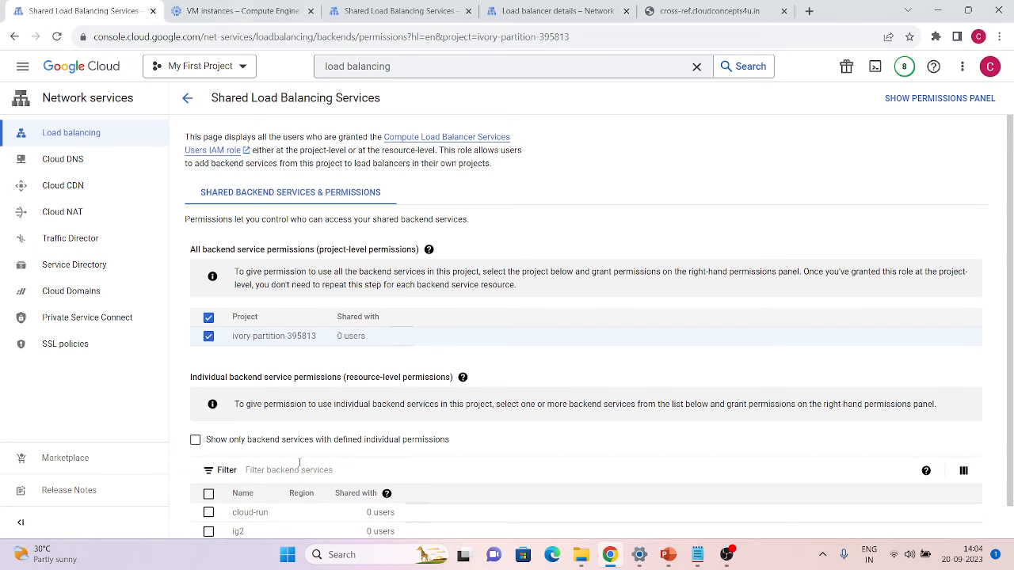
scroll(298, 464, down, 1)
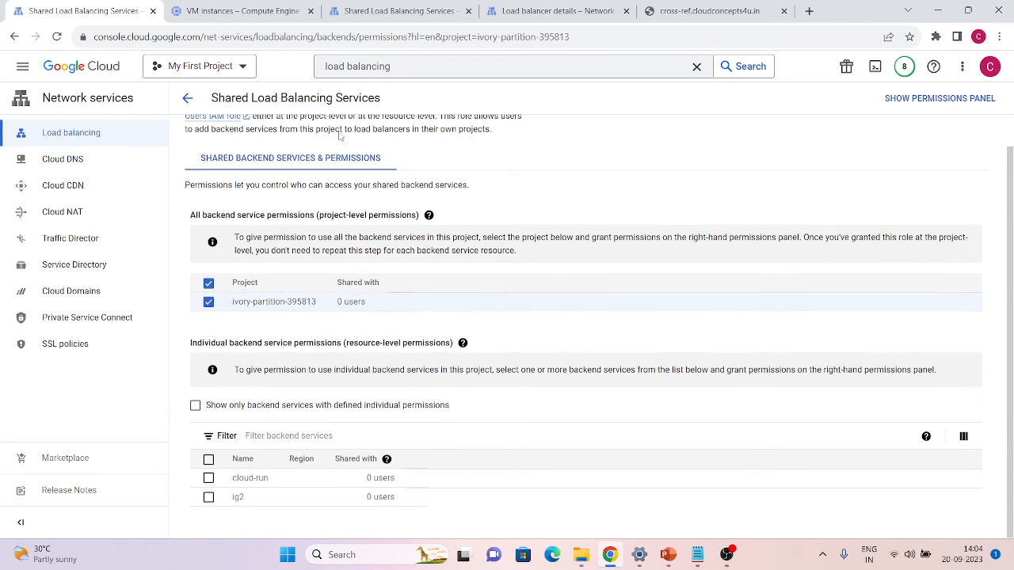
Open the IAM & Admin Roles page for My First Project
click(23, 67)
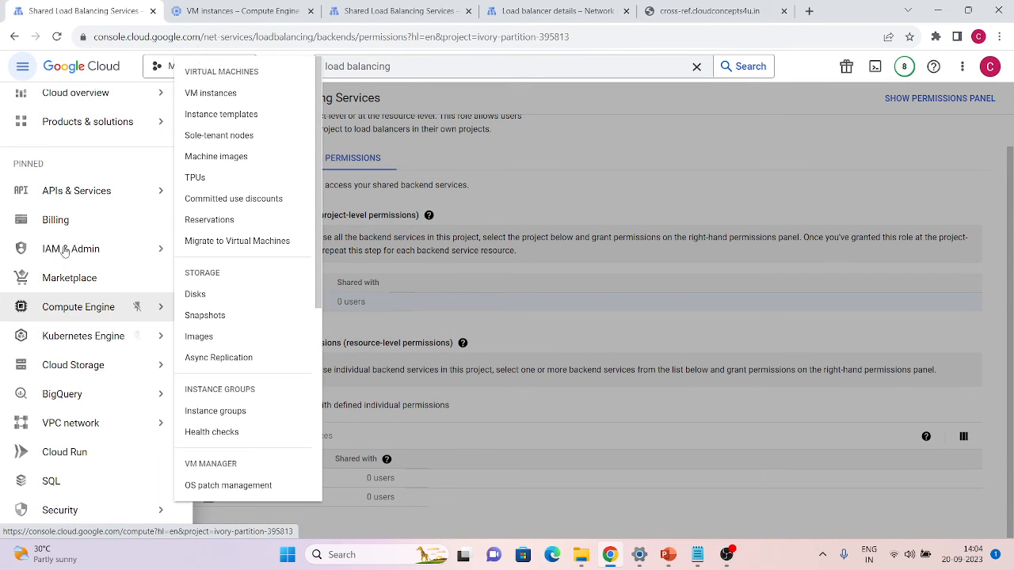
mouse_move(68, 250)
click(211, 374)
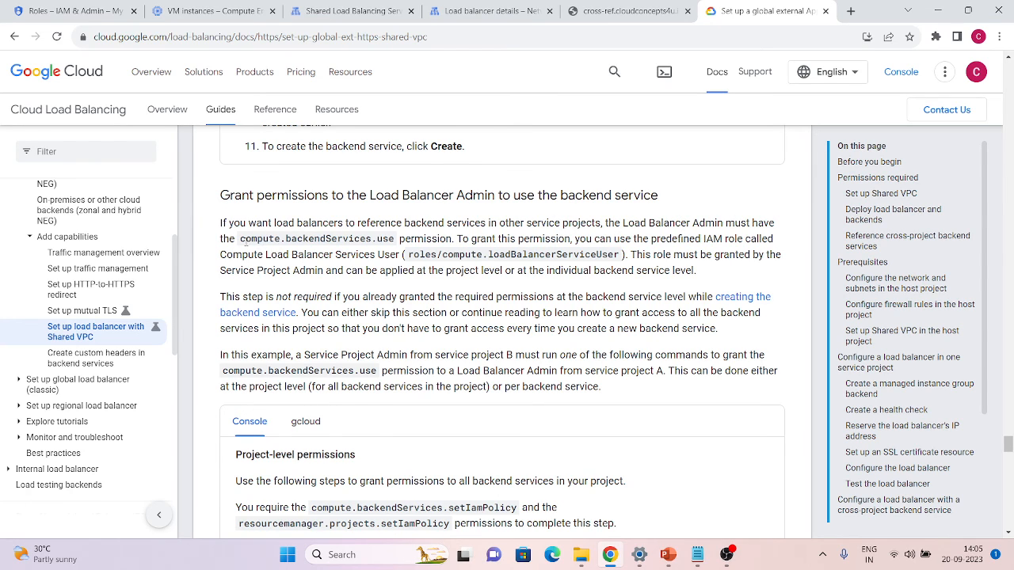
Copy the compute.backendServices.use permission name from the Shared VPC load balancer documentation and highlight the roles/compute.loadBalancerServiceUser role
drag(242, 240, 394, 240)
key(ctrl+c)
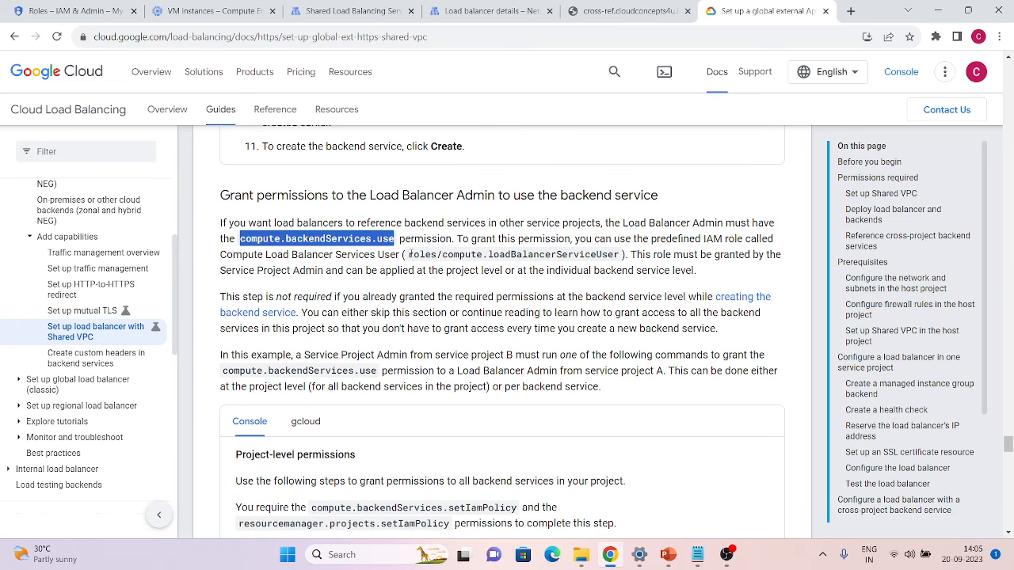
drag(409, 254, 601, 255)
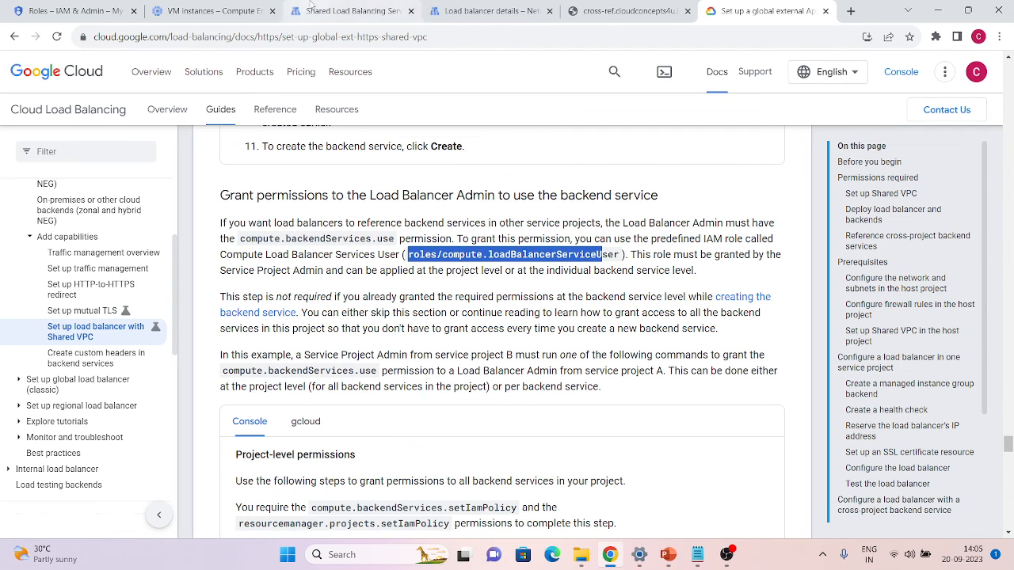
Filter My First Project's roles by compute.backendServices.use and examine which roles include that permission
click(72, 11)
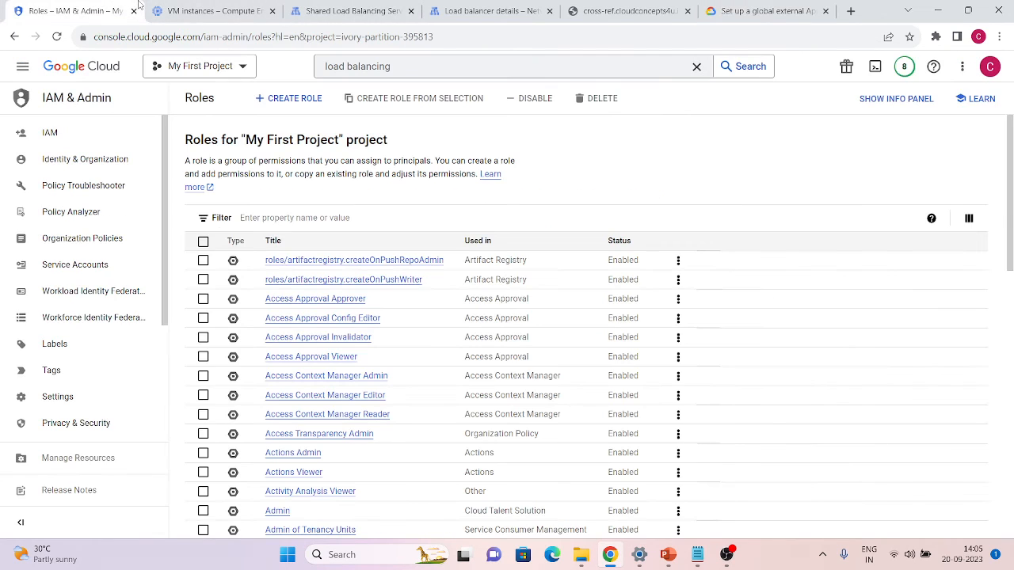
click(288, 214)
key(ctrl+v)
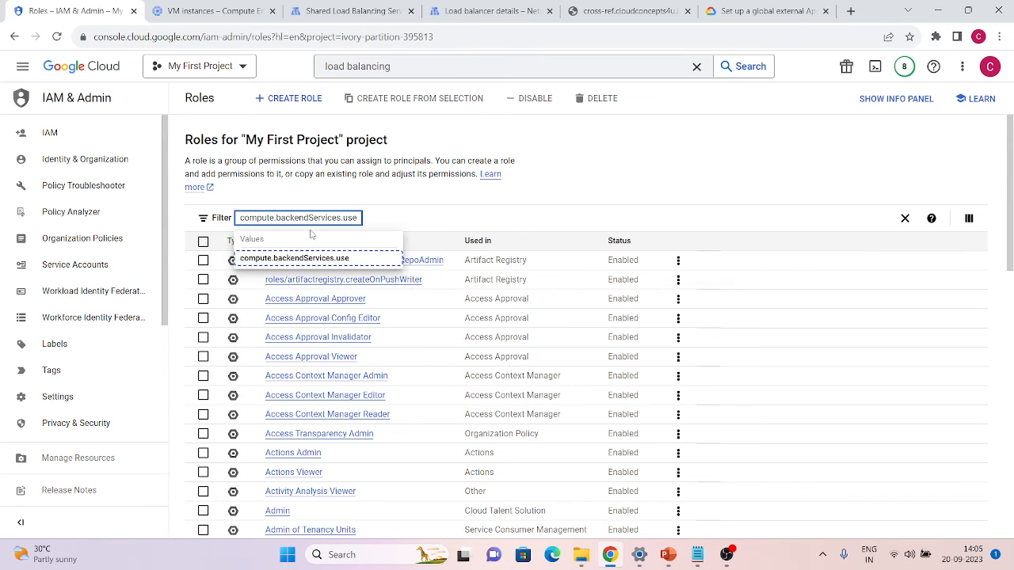
key(Return)
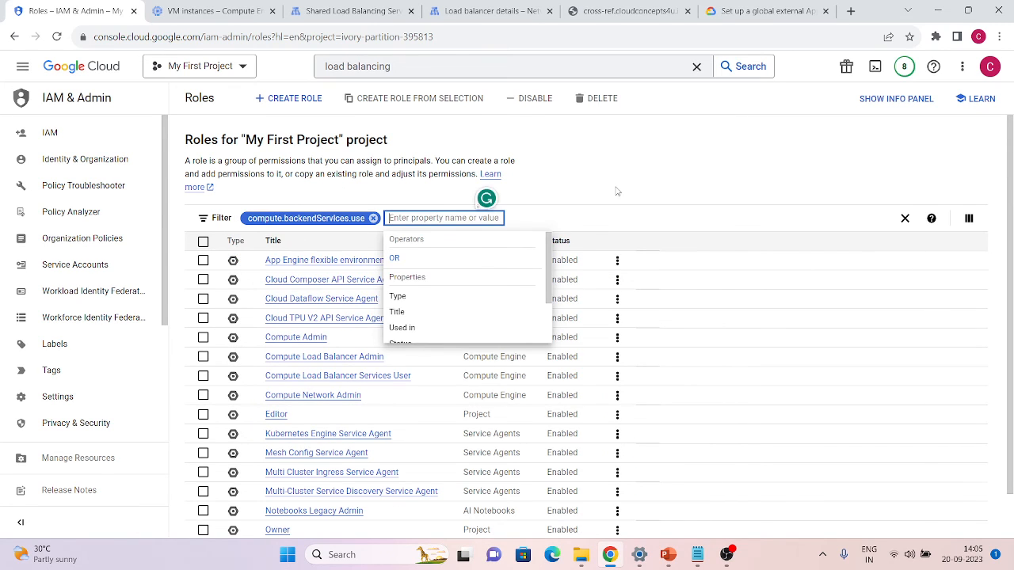
click(558, 204)
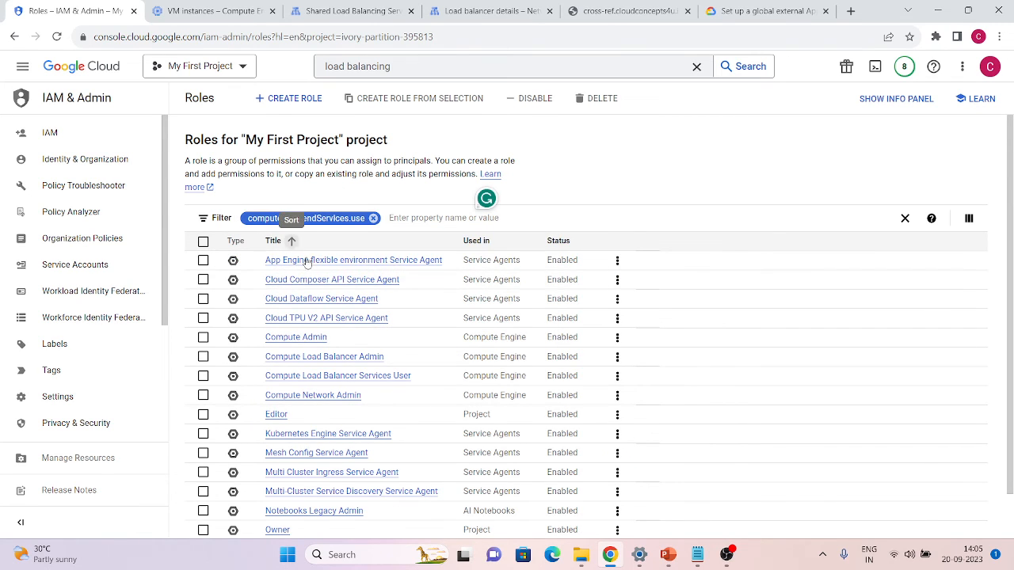
scroll(327, 427, down, 1)
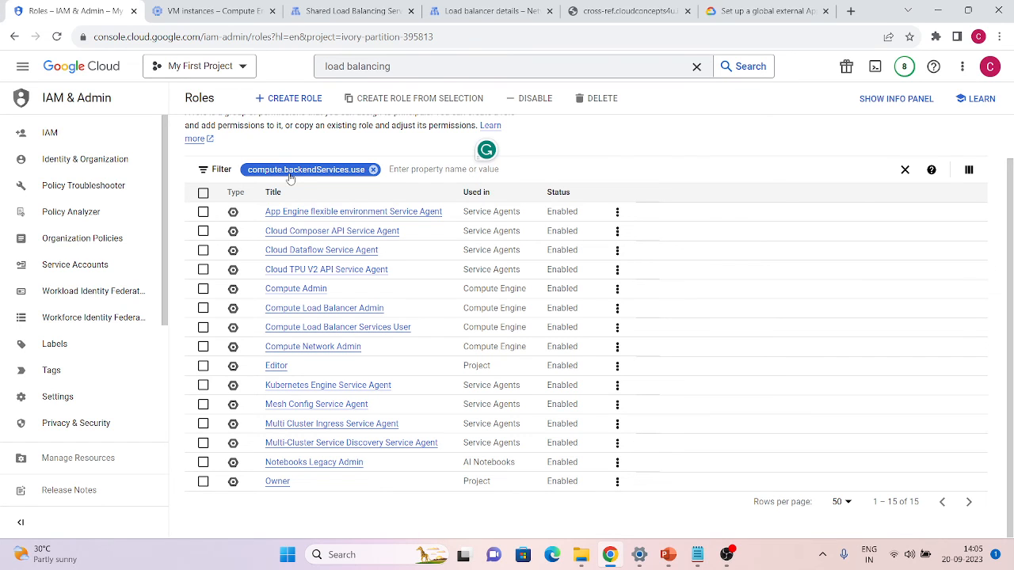
Leave service-project2's cross-ref-url-map details and show the project's list of load balancing backends
click(615, 9)
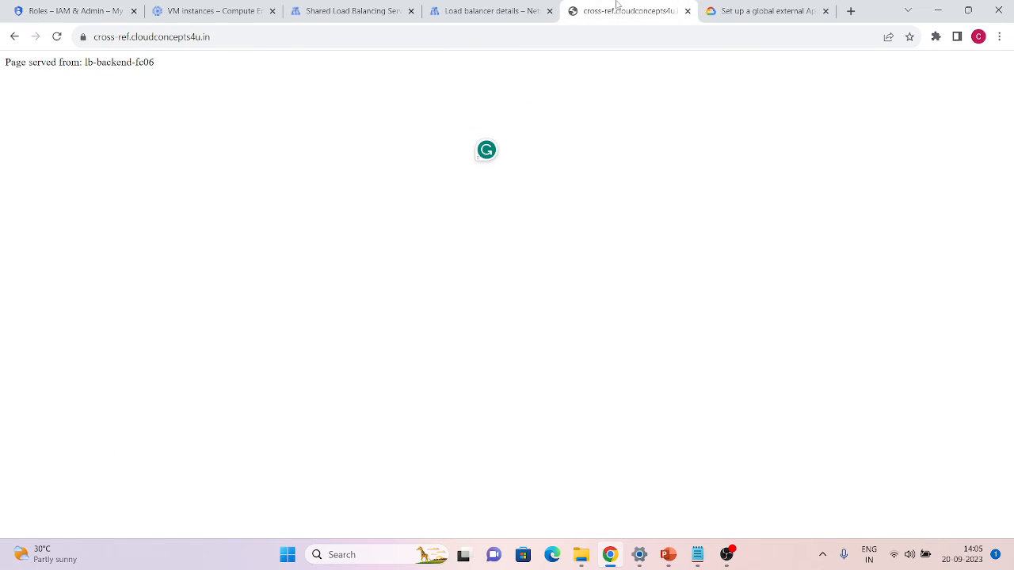
click(499, 7)
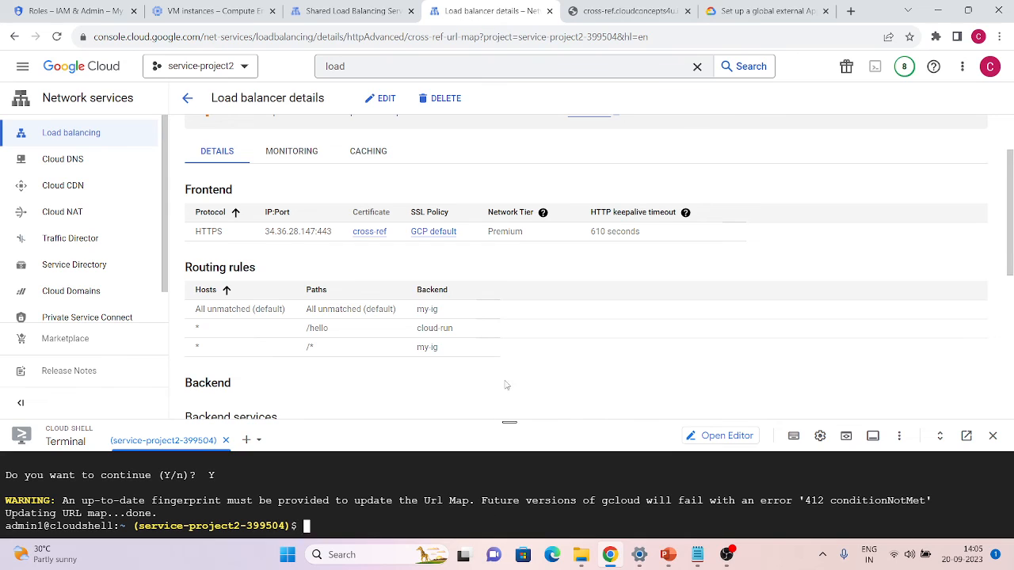
scroll(464, 372, up, 1)
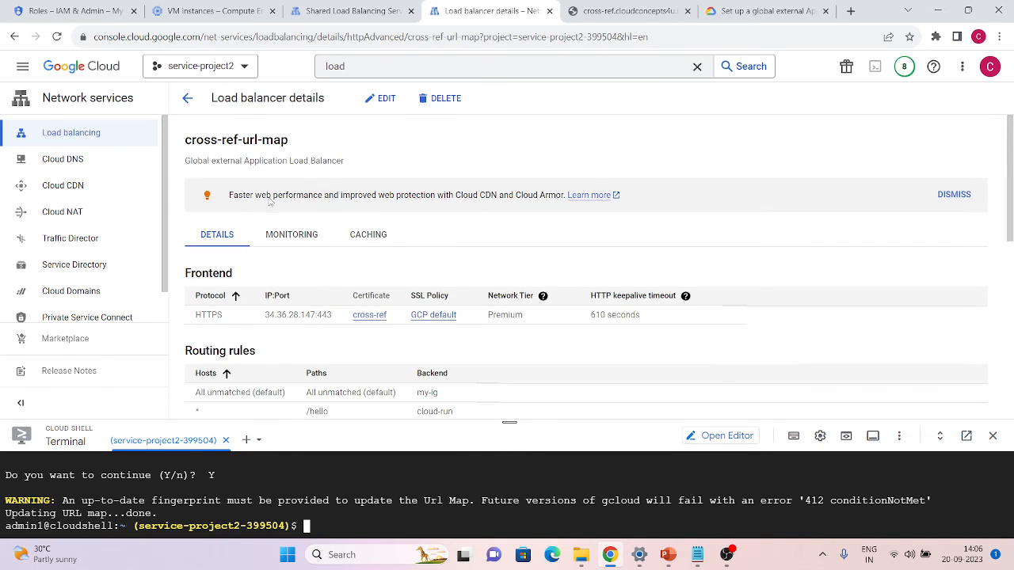
click(187, 100)
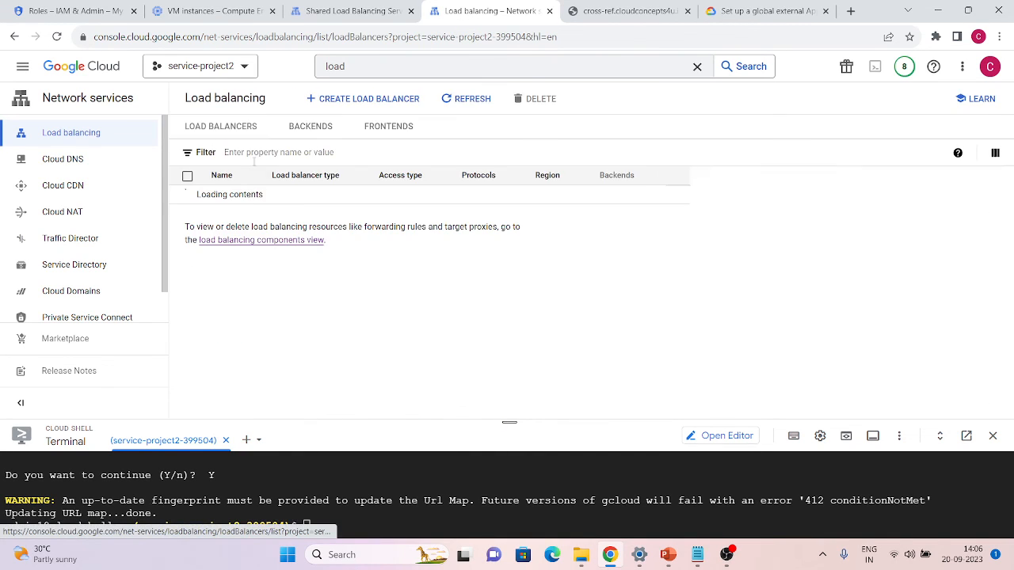
click(316, 138)
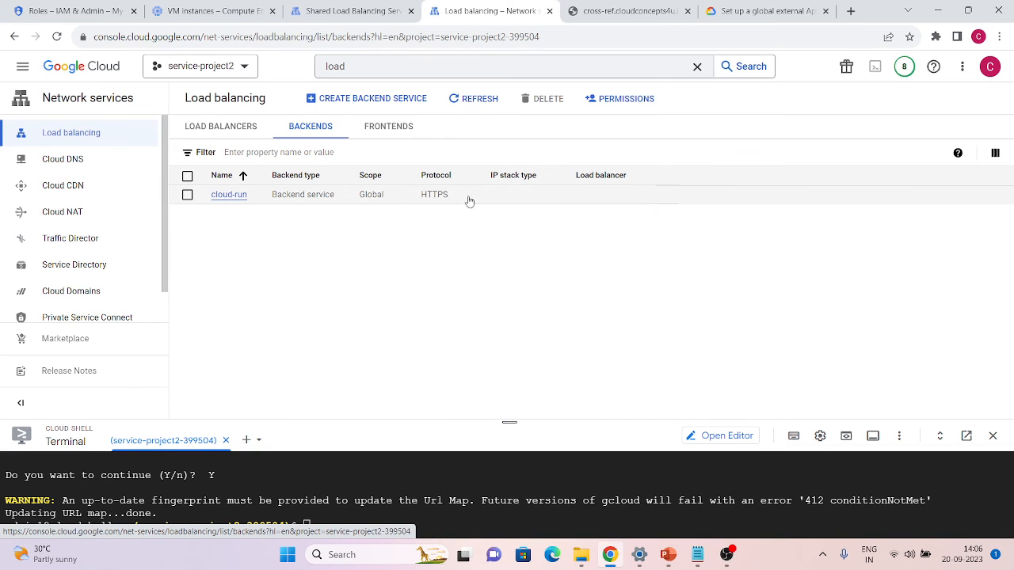
Enlarge the Cloud Shell pane and open its editor to show cross-ref.yaml
drag(503, 423, 508, 167)
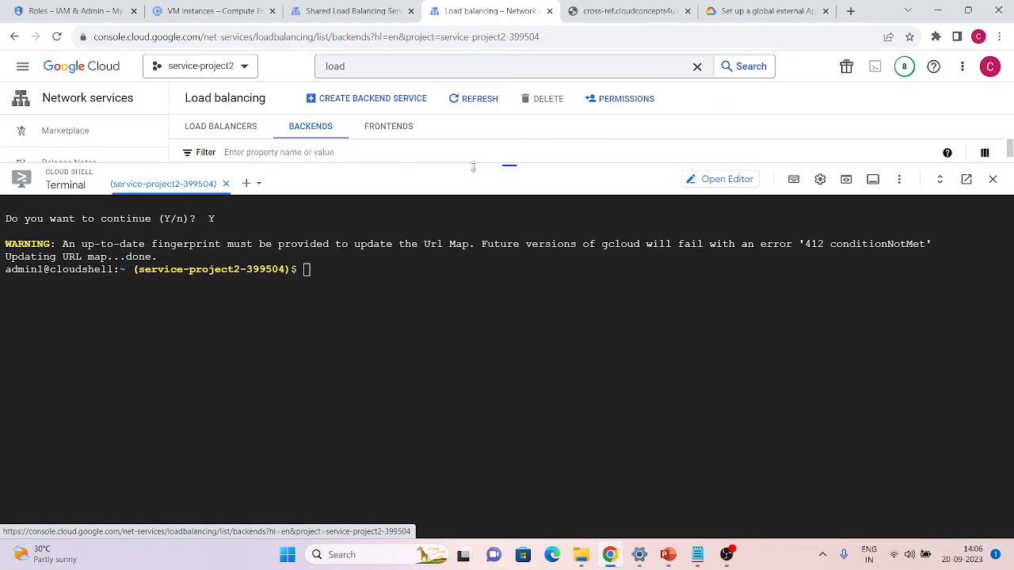
click(735, 181)
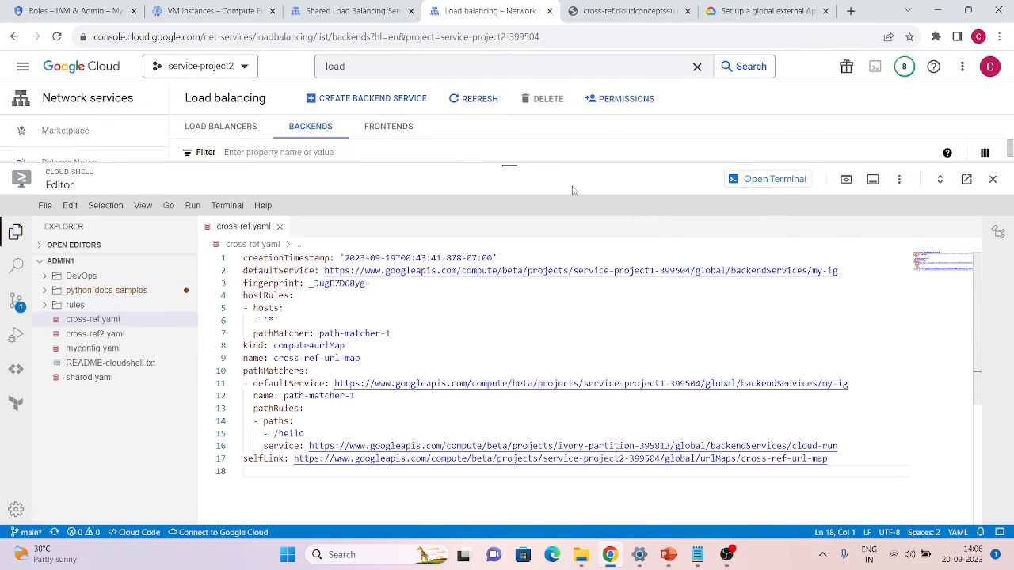
drag(497, 93, 487, 65)
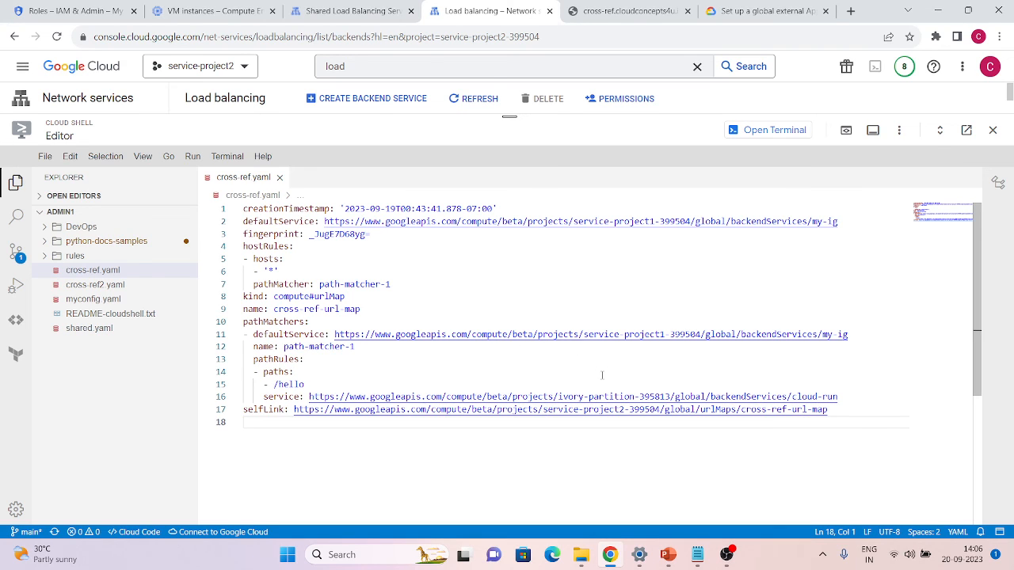
Duplicate the /hello path rule with its cloud-run service in cross-ref.yaml, set the copy's path to /hello2, and save the file
drag(843, 397, 254, 361)
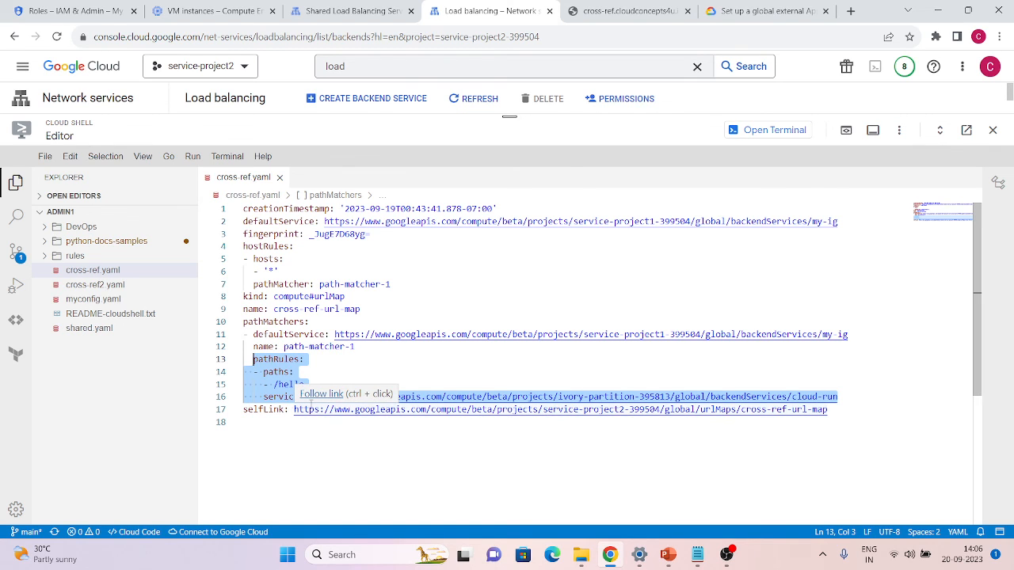
click(253, 373)
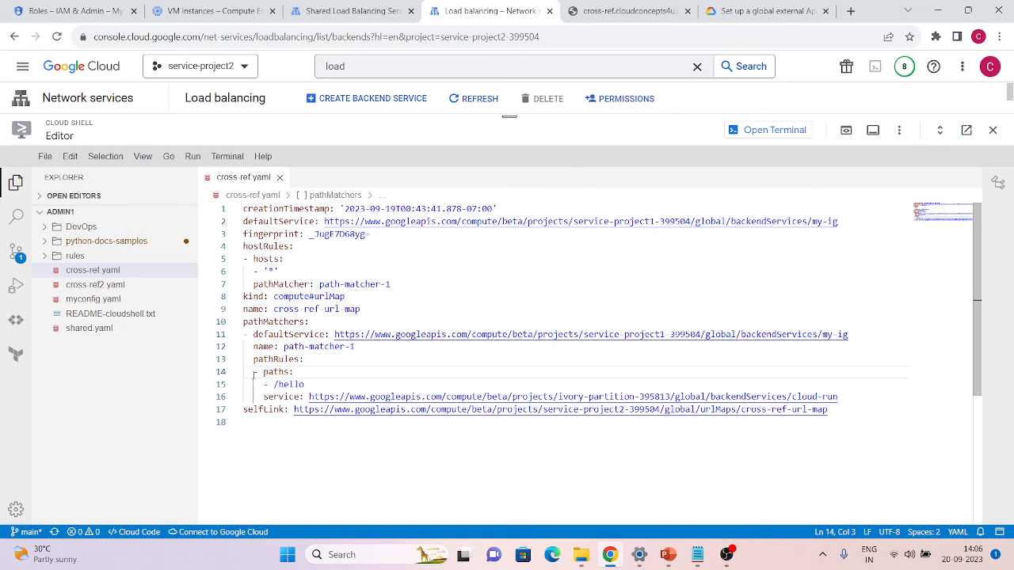
drag(253, 373, 841, 396)
key(ctrl+c)
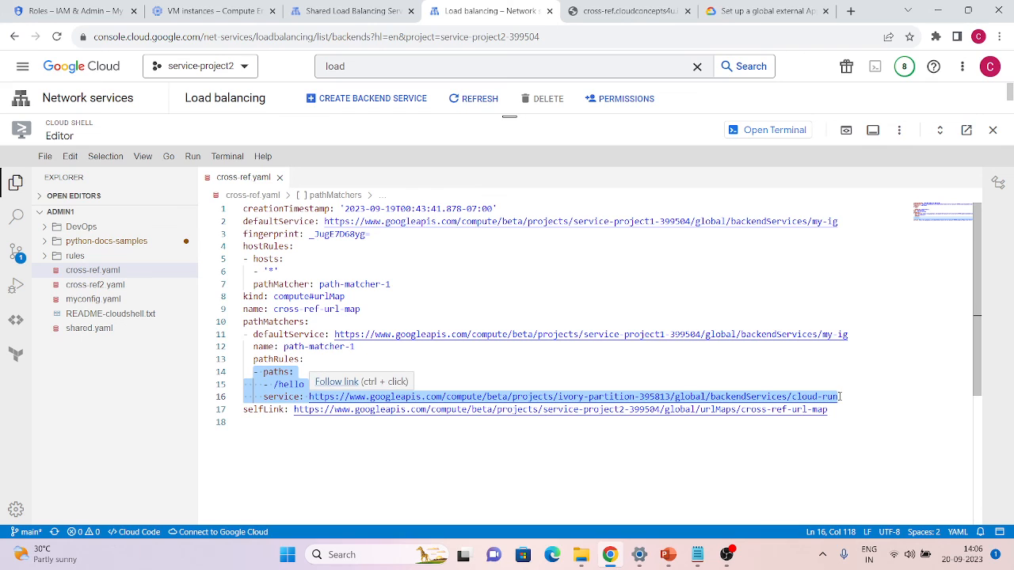
click(840, 396)
key(Return)
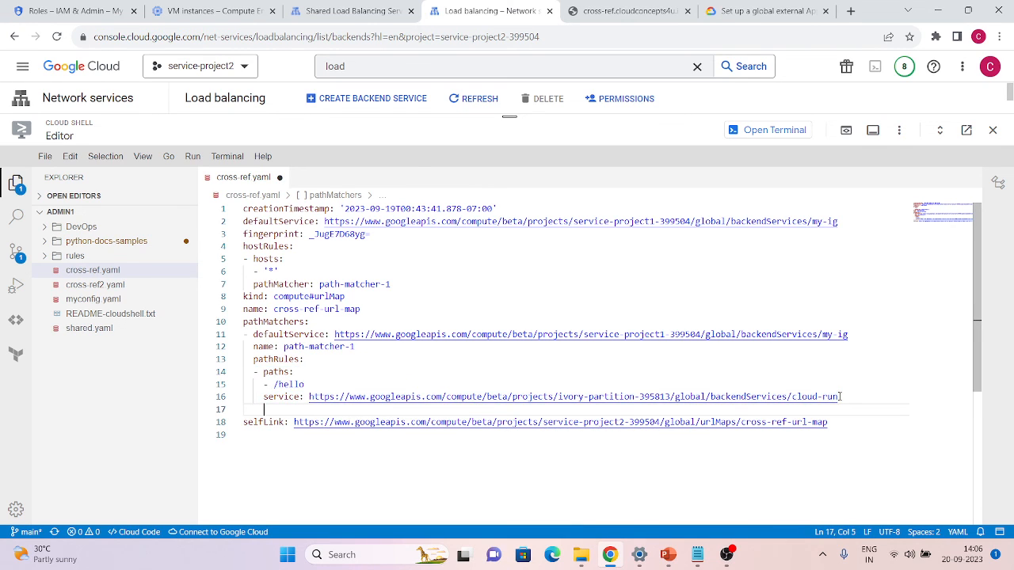
key(ctrl+v)
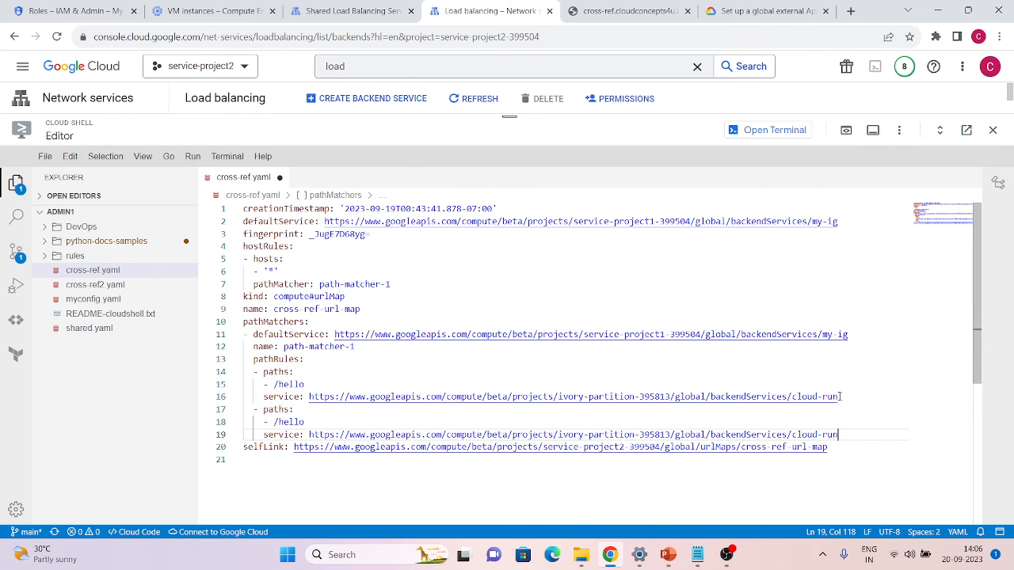
click(312, 421)
text(2)
key(ctrl+s)
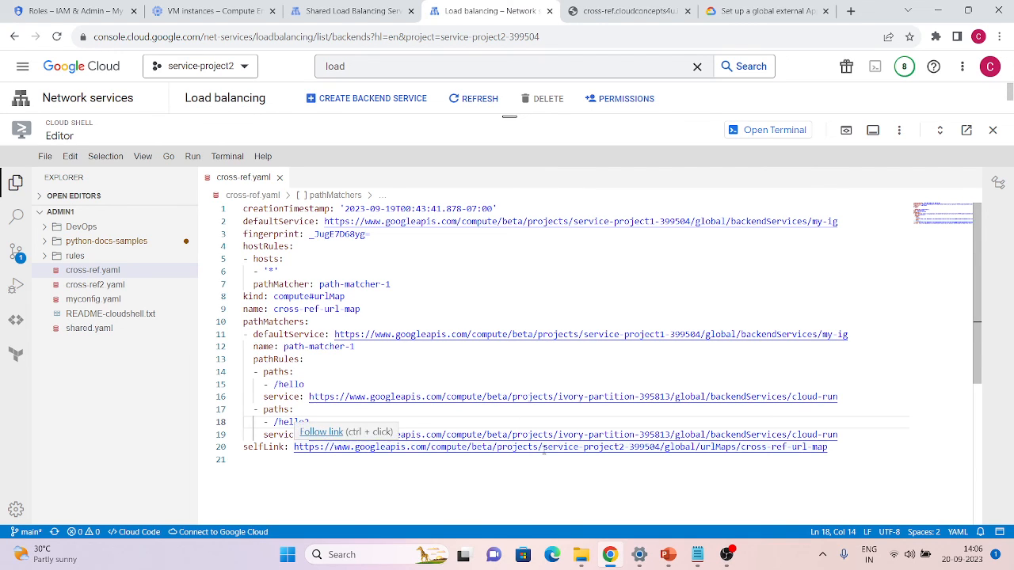
Change the project in the /hello2 rule's service URL to service-project2-399504 and save cross-ref.yaml
drag(544, 449, 659, 448)
key(ctrl+c)
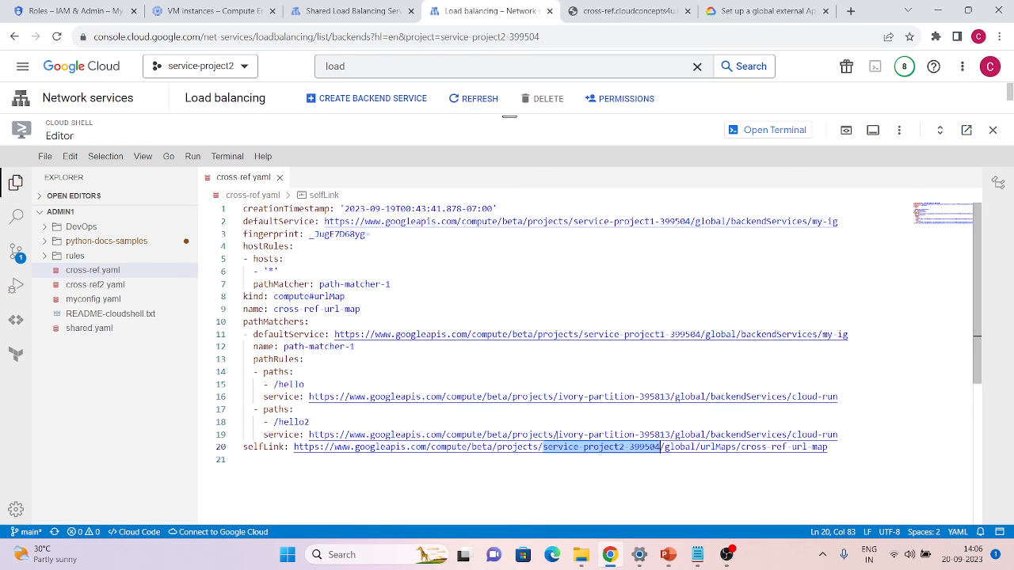
drag(557, 435, 672, 435)
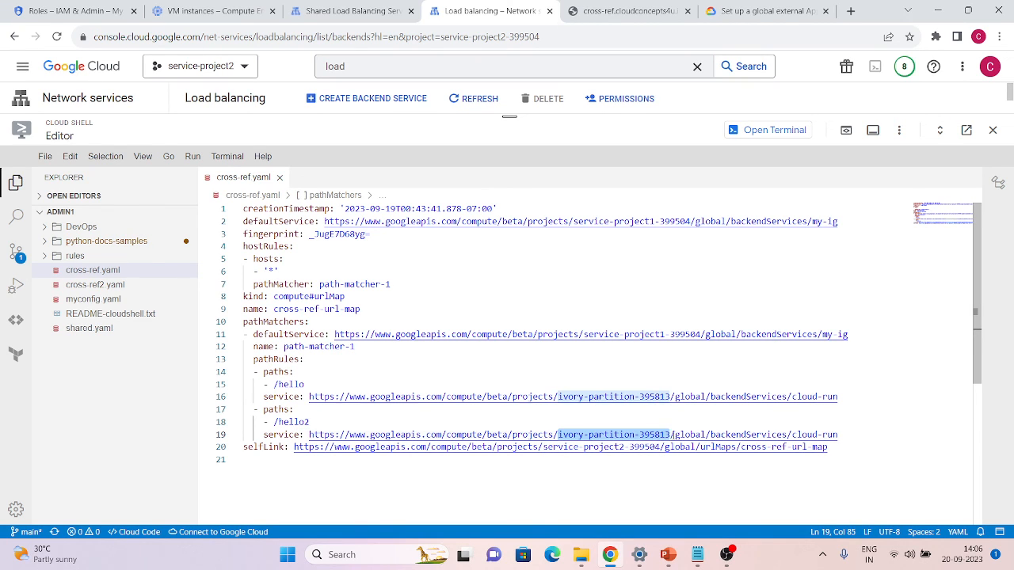
key(ctrl+v)
key(ctrl+s)
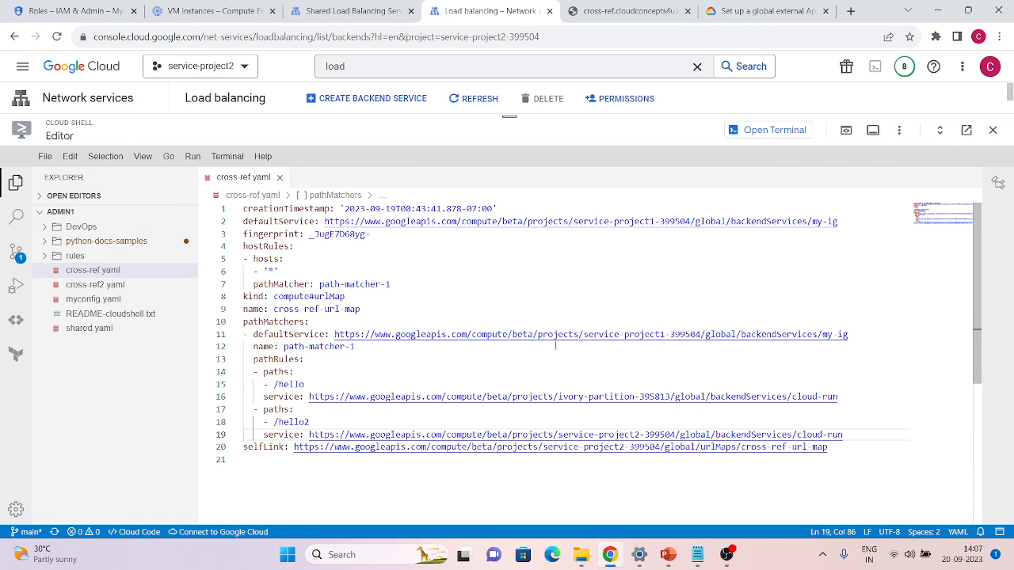
Validate cross-ref.yaml in the terminal with gcloud beta compute url-maps validate, using the EXTERNAL_MANAGED load-balancing scheme and global scope
click(749, 130)
key(Return)
key(Return)
key(Up)
key(Up)
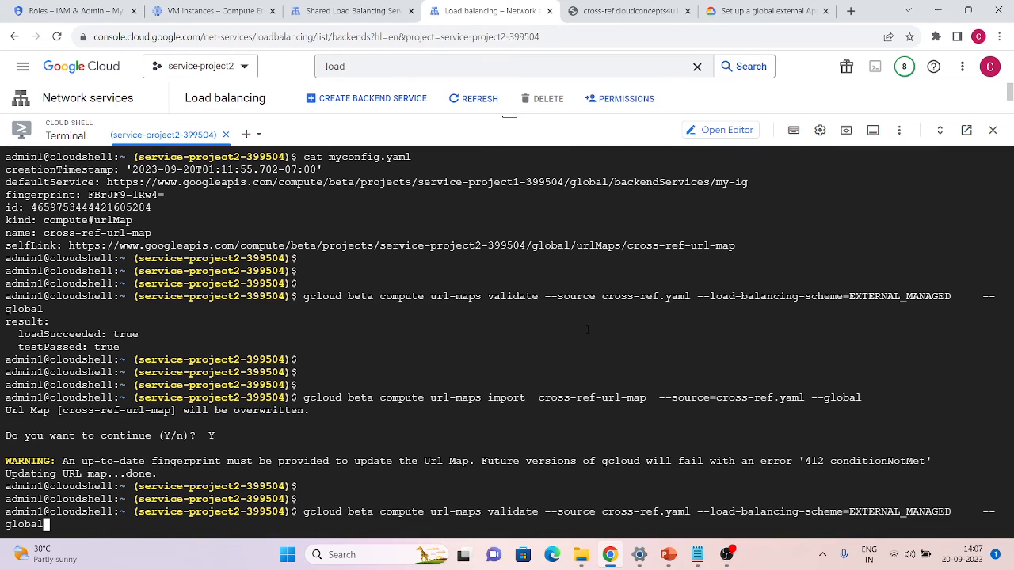
key(Return)
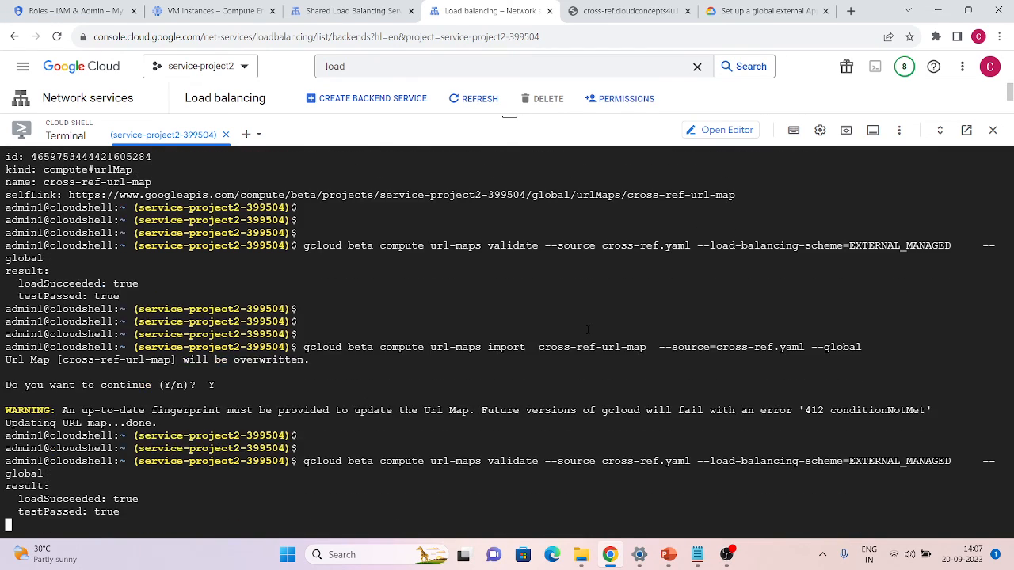
Import cross-ref.yaml into cross-ref-url-map with gcloud beta compute url-maps import in global scope, and accept overwriting the existing URL map
key(Up)
key(Up)
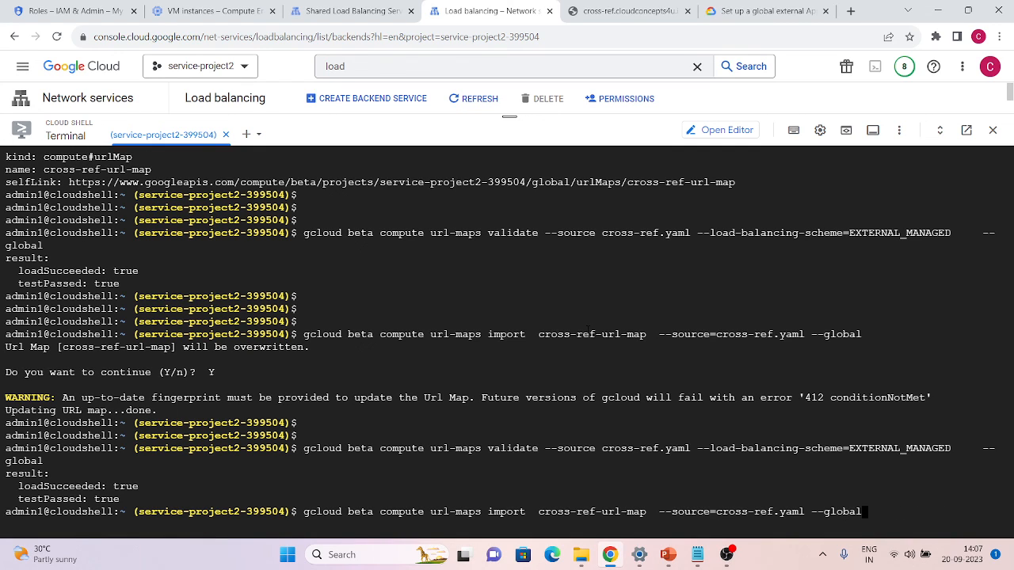
key(Return)
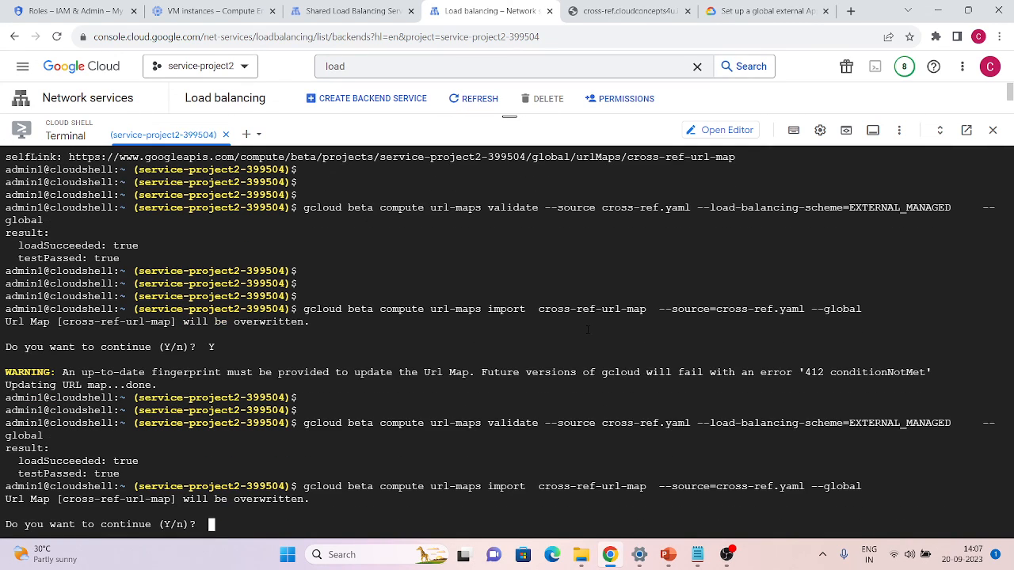
text(Y)
key(Return)
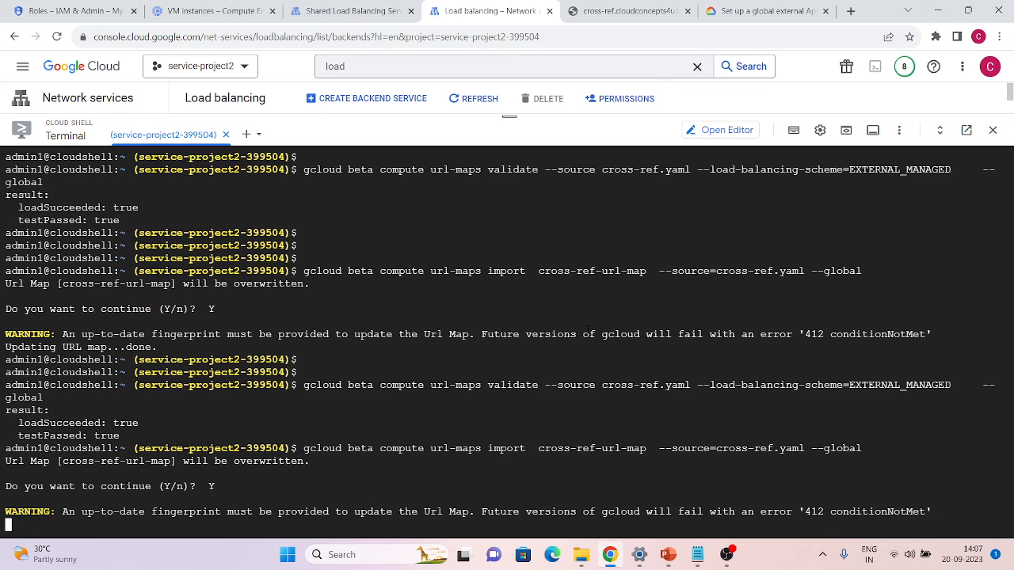
Shrink the Cloud Shell pane and open the cross-ref-url-map load balancer's details to check the /hello2 routing rule
drag(509, 112, 510, 410)
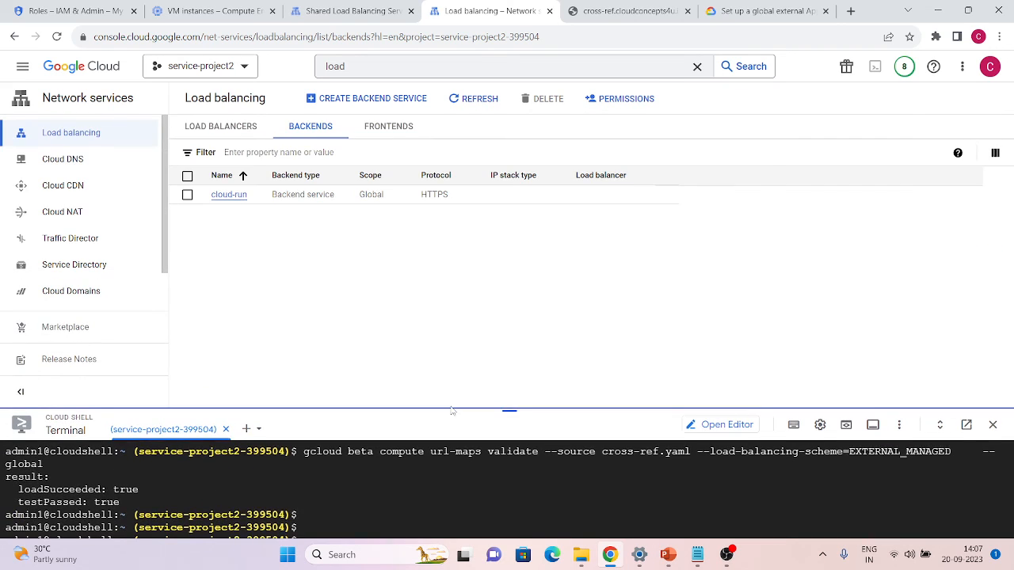
click(246, 125)
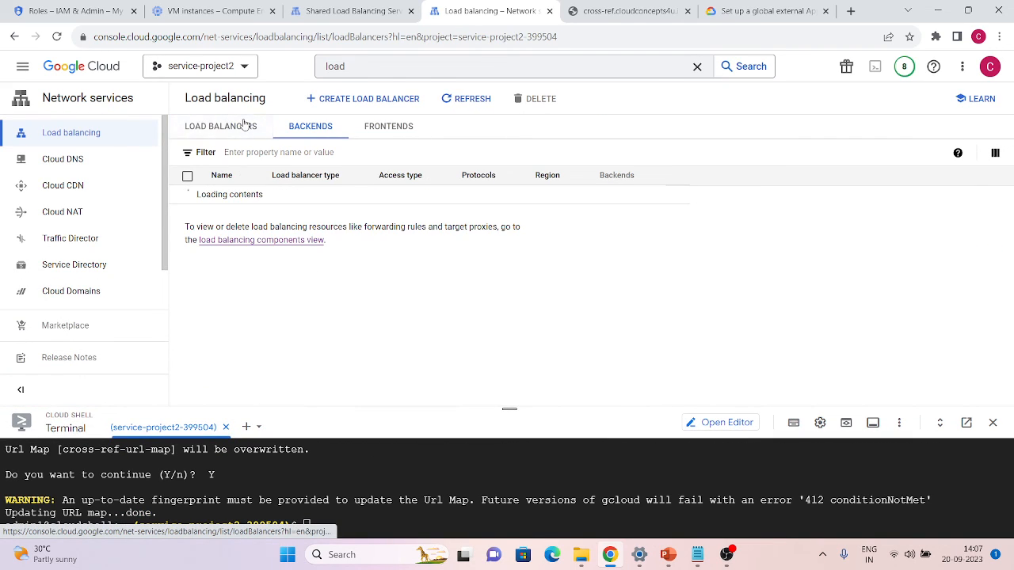
click(238, 228)
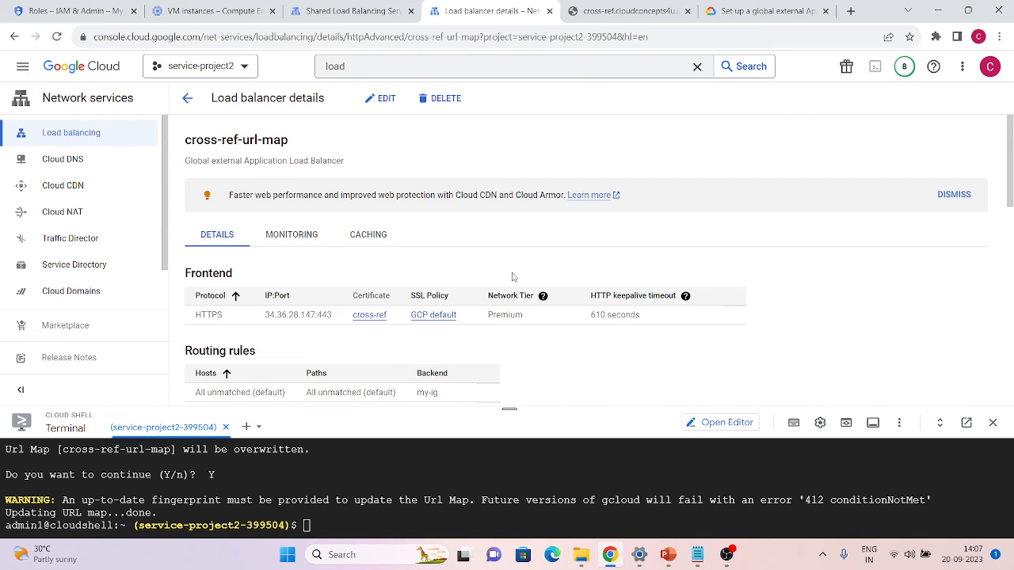
scroll(511, 277, down, 4)
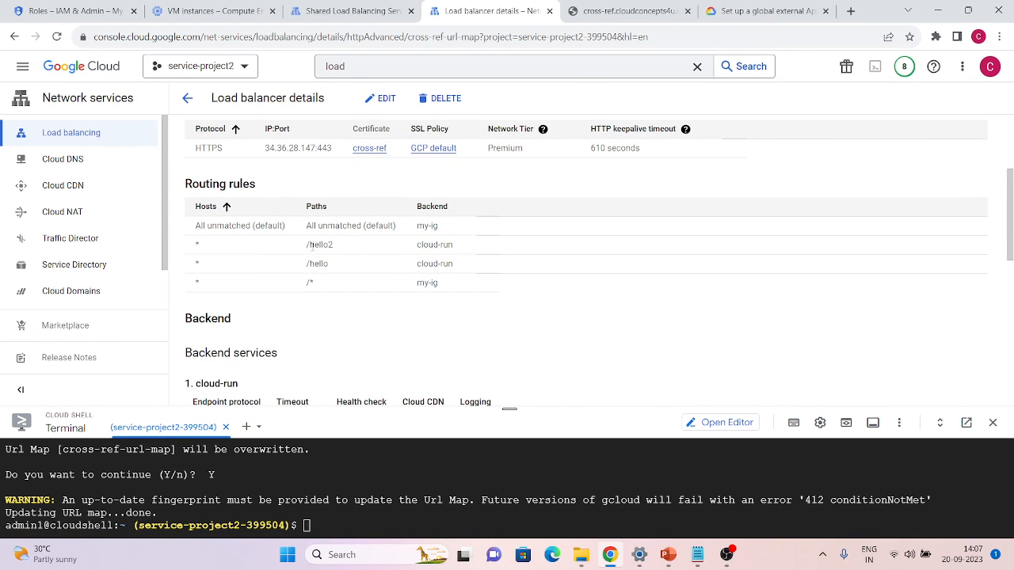
drag(307, 246, 333, 245)
Load cross-ref.cloudconcepts4u.in/hello2 in the site's browser tab, reloading as needed, and check which GCP project and revision serve the page
click(579, 6)
click(270, 39)
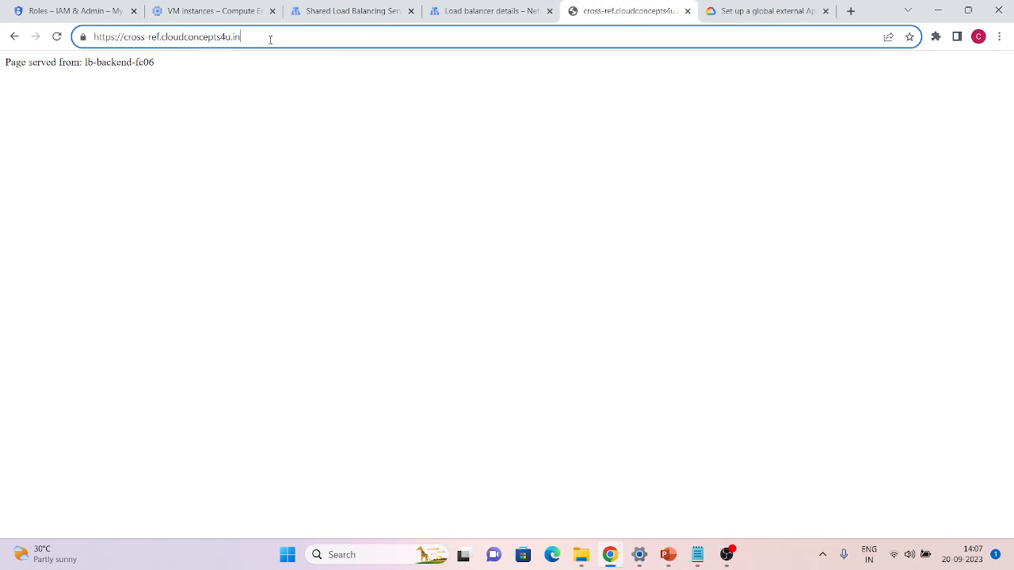
text(/he)
text(llo2)
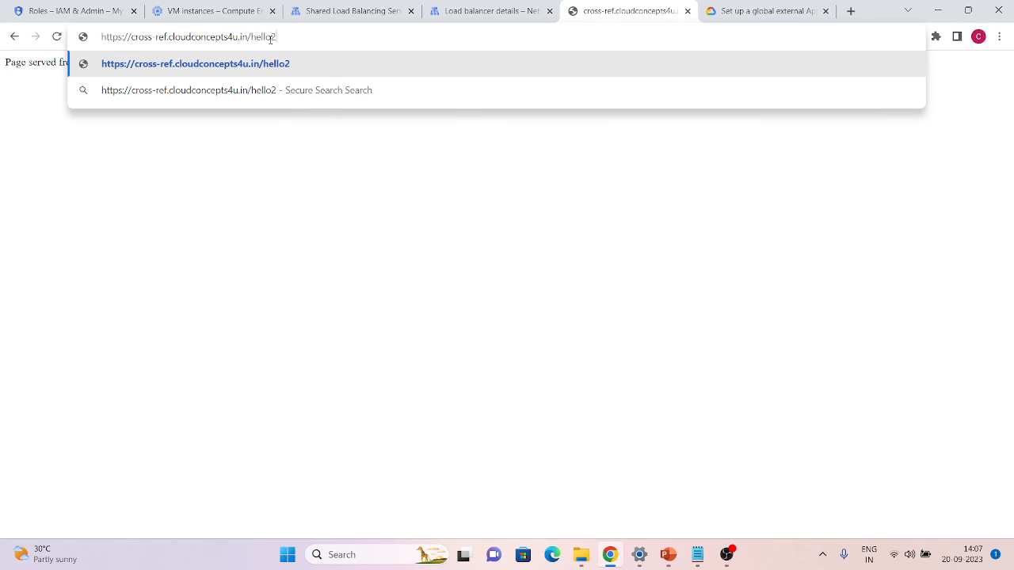
key(Return)
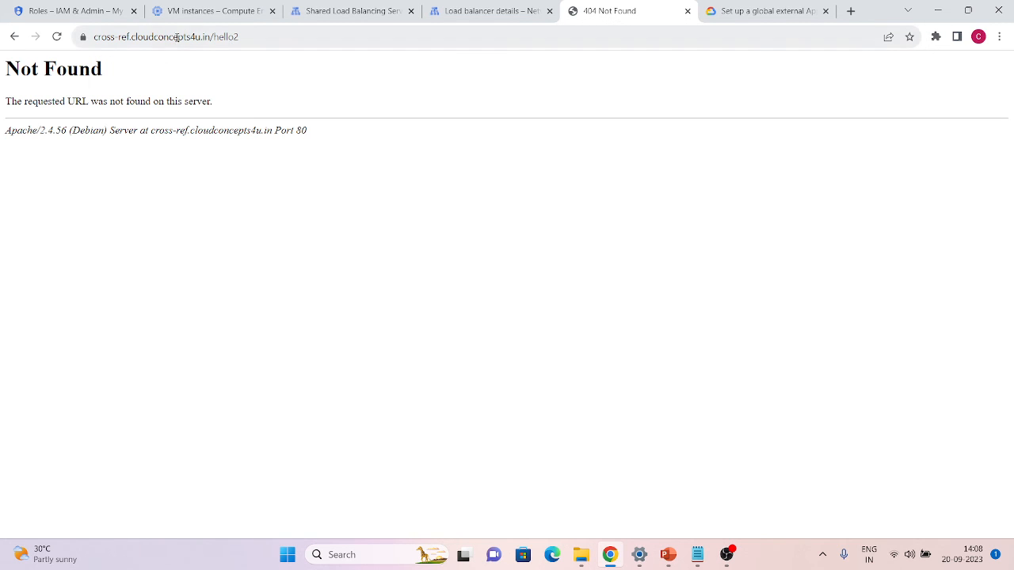
click(57, 39)
click(59, 40)
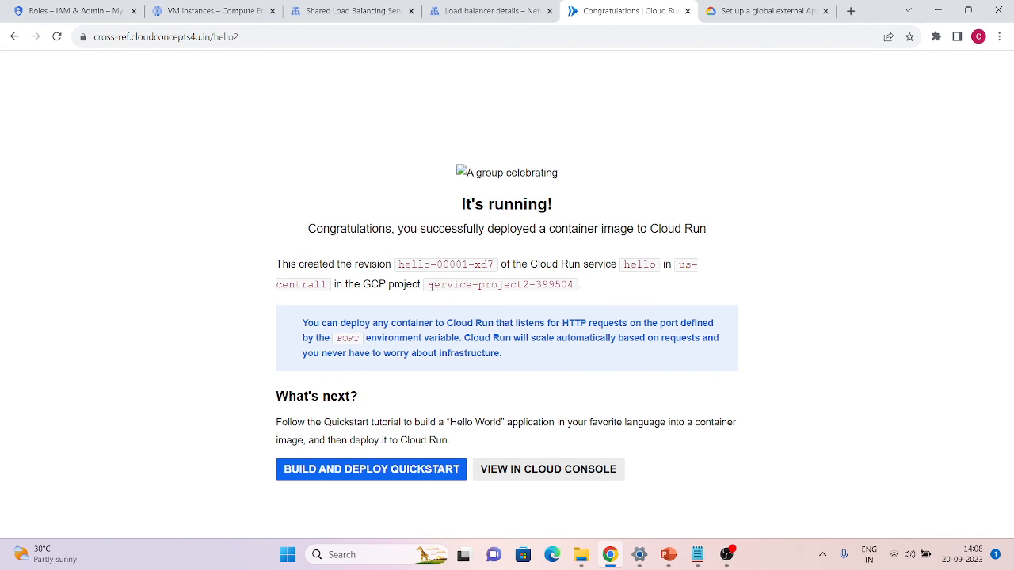
drag(429, 287, 574, 286)
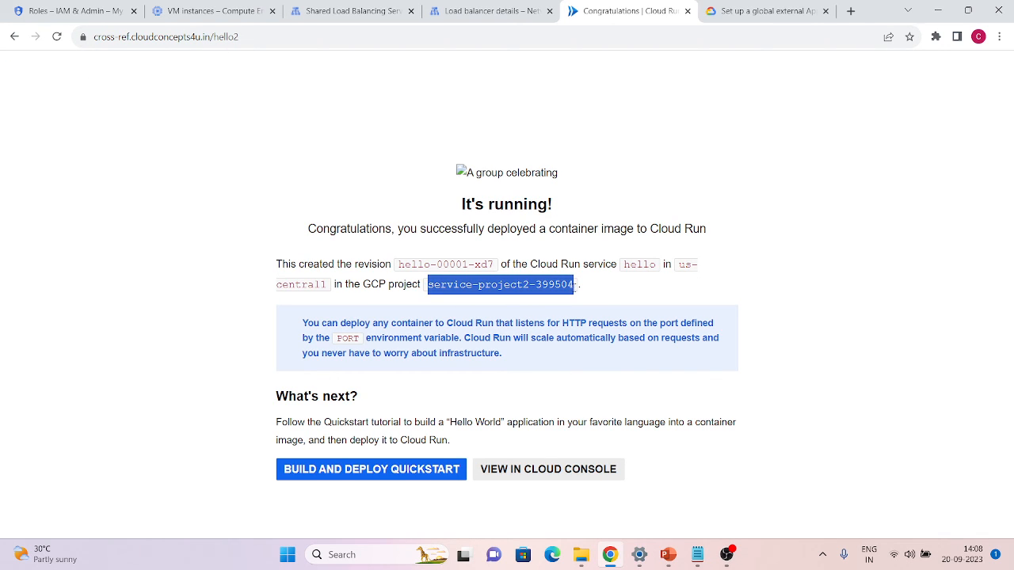
double_click(452, 264)
Change the URL path to /hello and check which GCP project serves that Cloud Run page
click(250, 36)
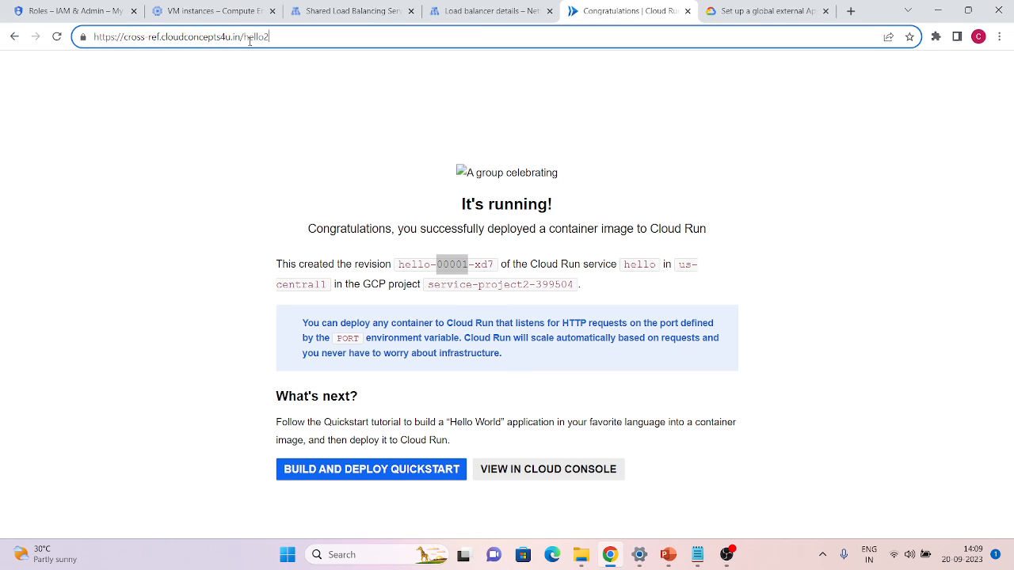
key(BackSpace)
key(Return)
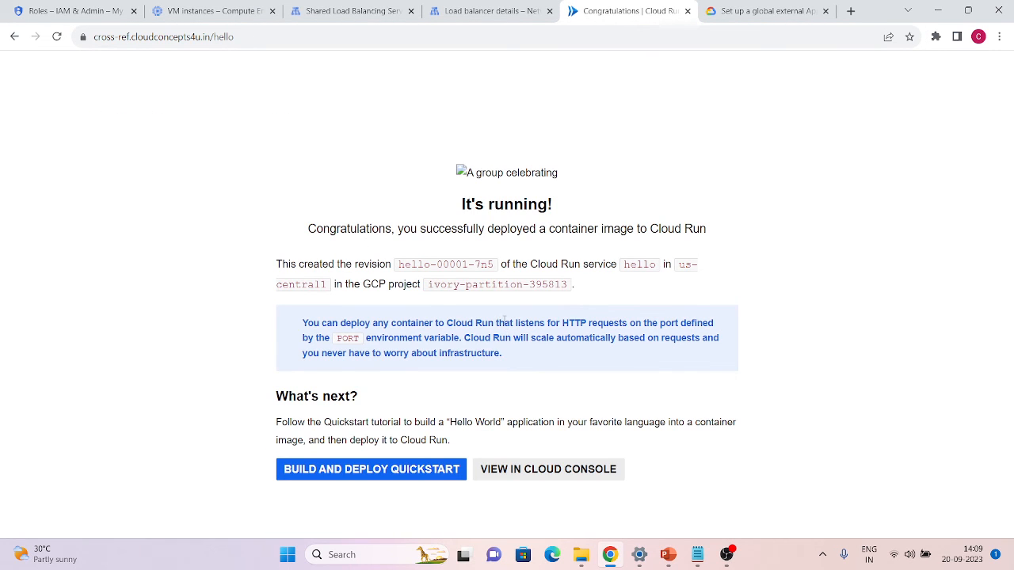
drag(428, 284, 532, 297)
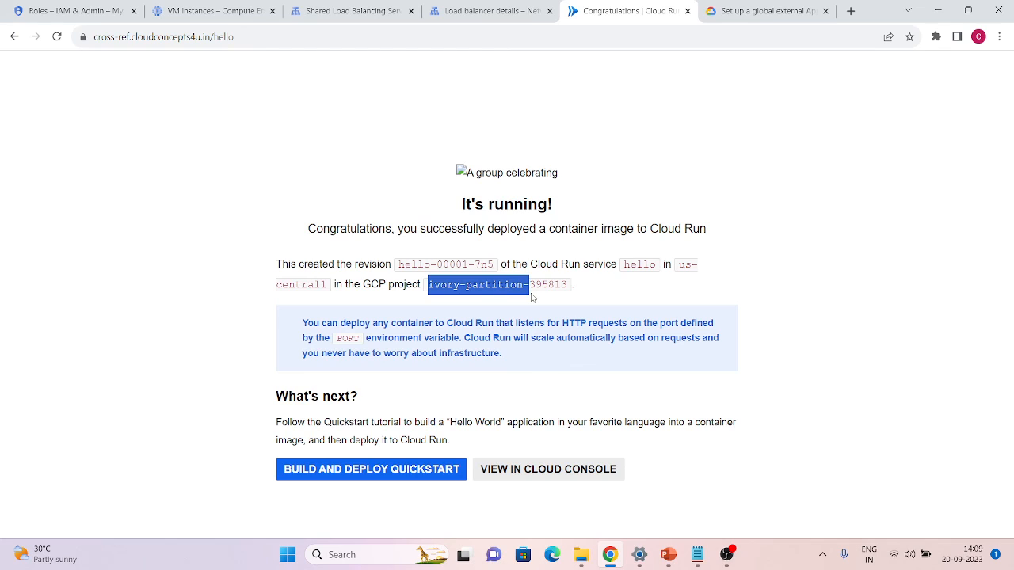
click(339, 153)
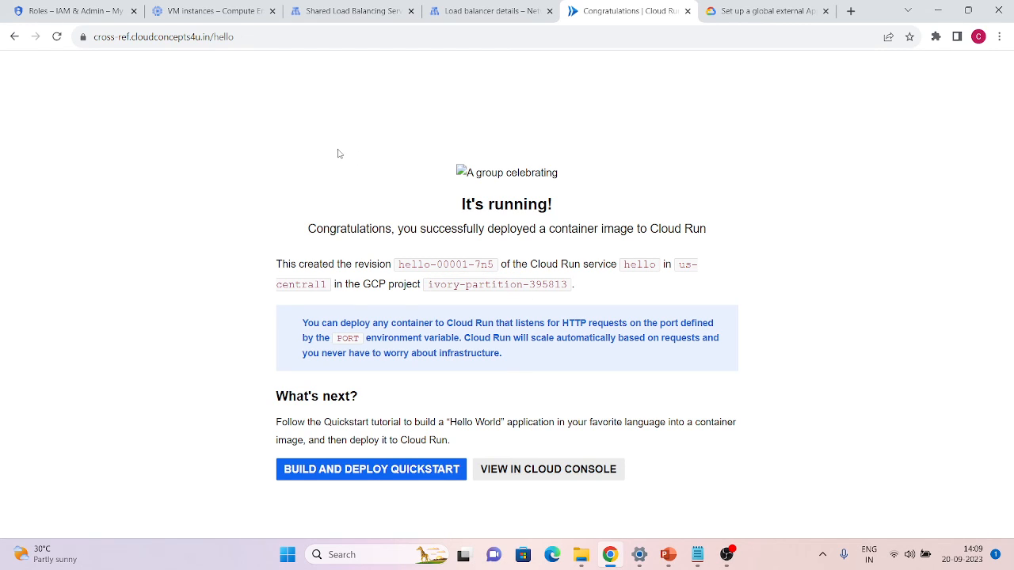